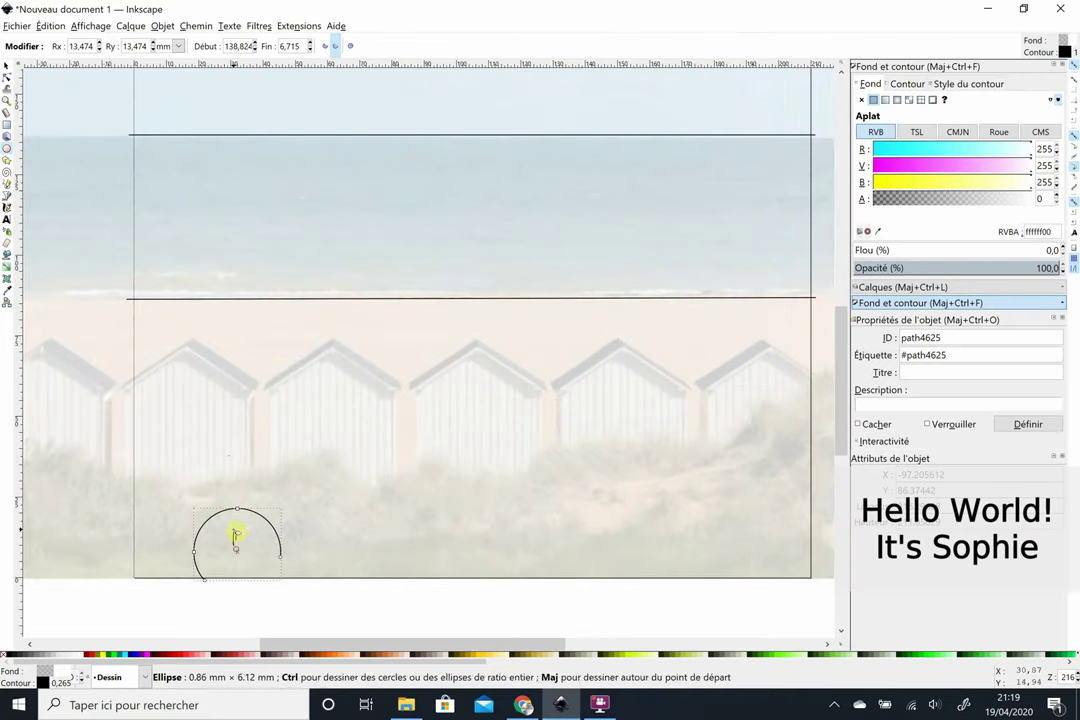
- Draw four outline circles over the lower dunes, including a large one and a small arc at lower left
drag(470, 430, 634, 434)
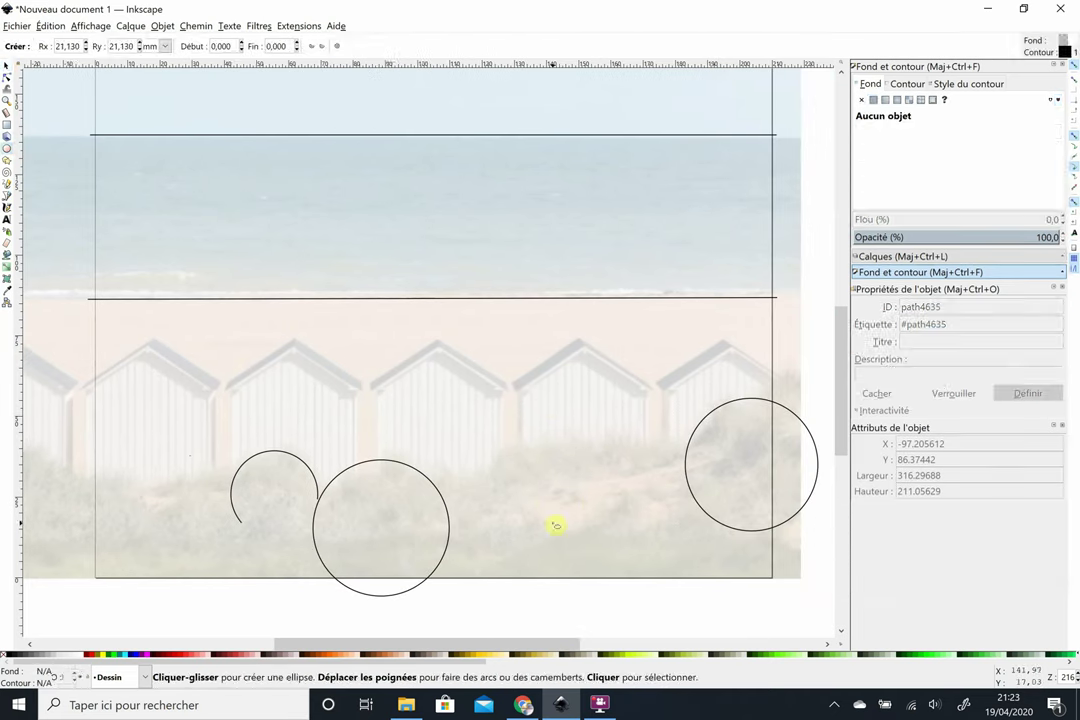
drag(556, 525, 750, 630)
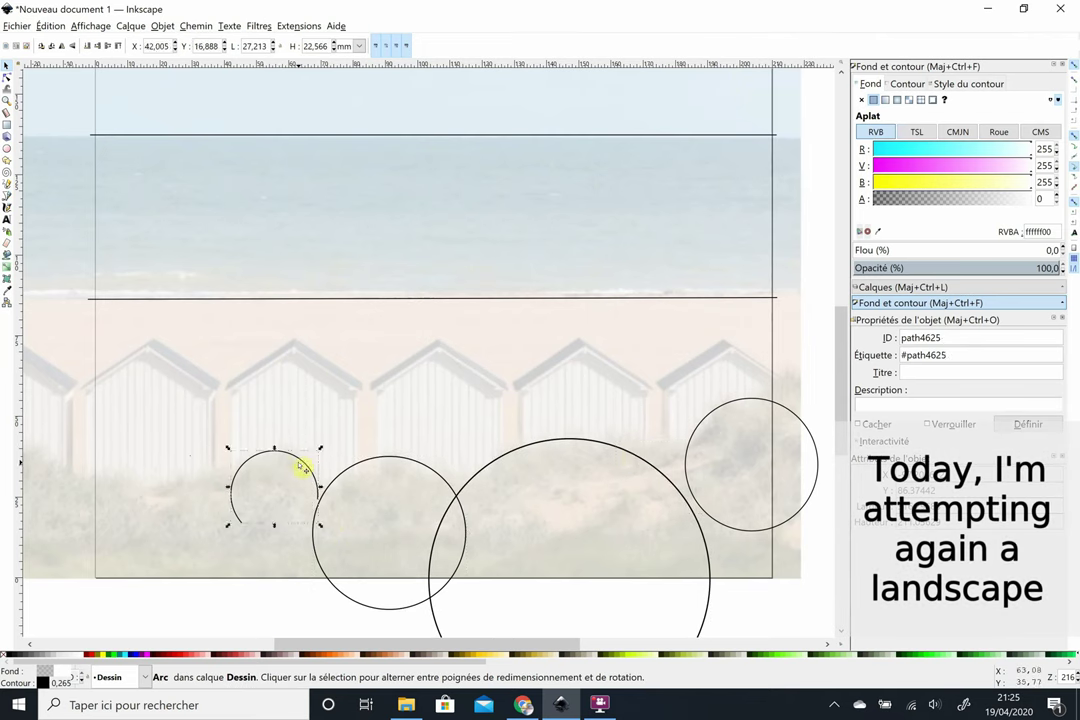
key(e)
mouse_move(193, 534)
mouse_down()
mouse_move(224, 503)
mouse_move(161, 494)
mouse_up()
key(Escape)
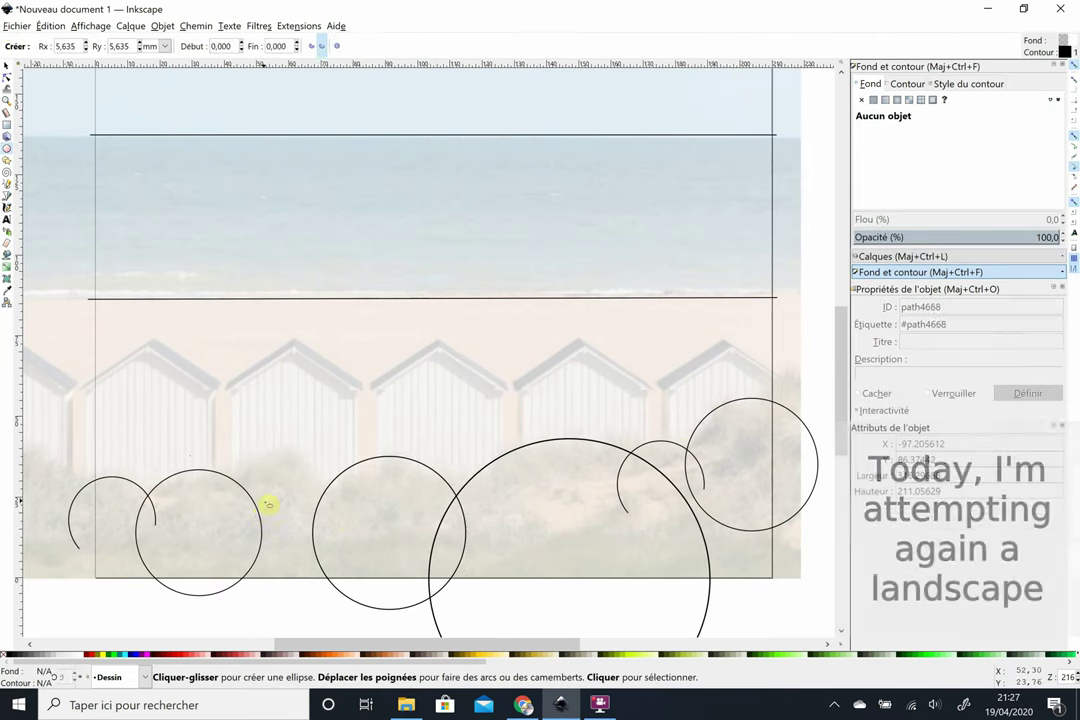
drag(268, 505, 284, 428)
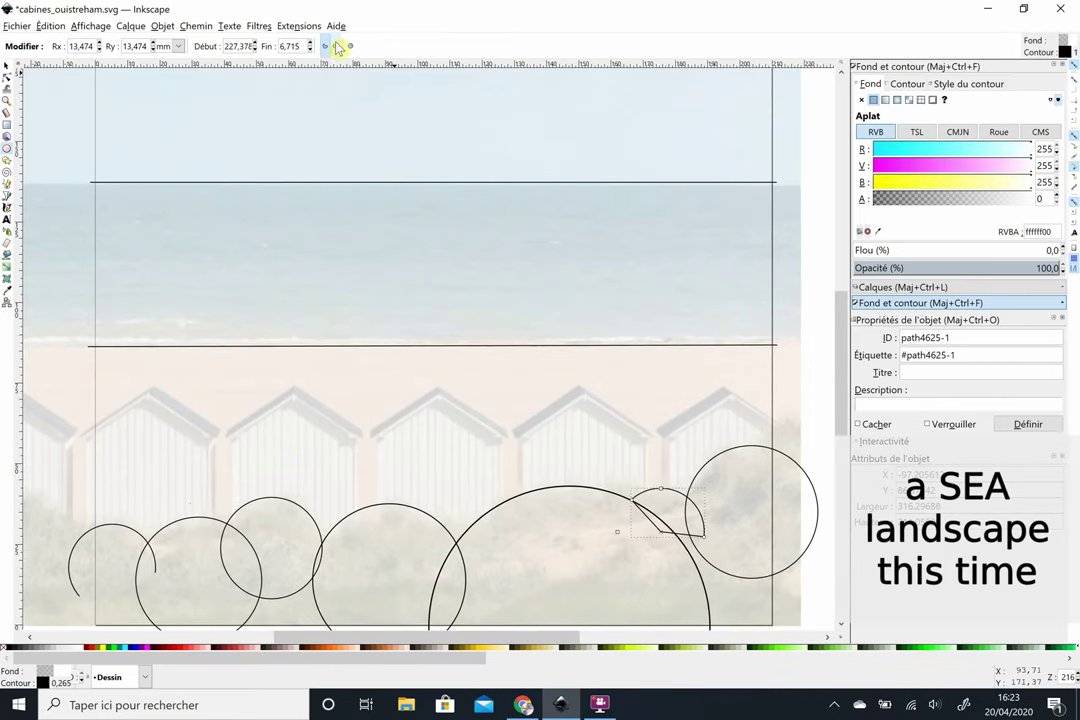
- Slightly enlarge the large circle and cut the middle circle down to its top arc
click(714, 470)
key(e)
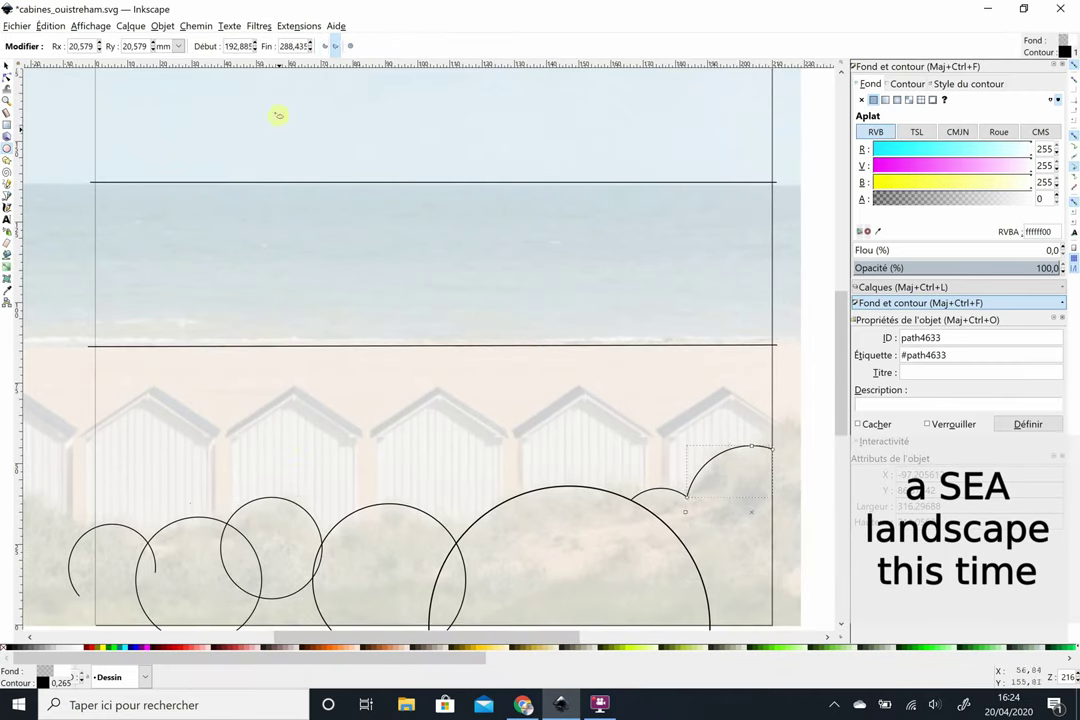
drag(432, 628, 429, 620)
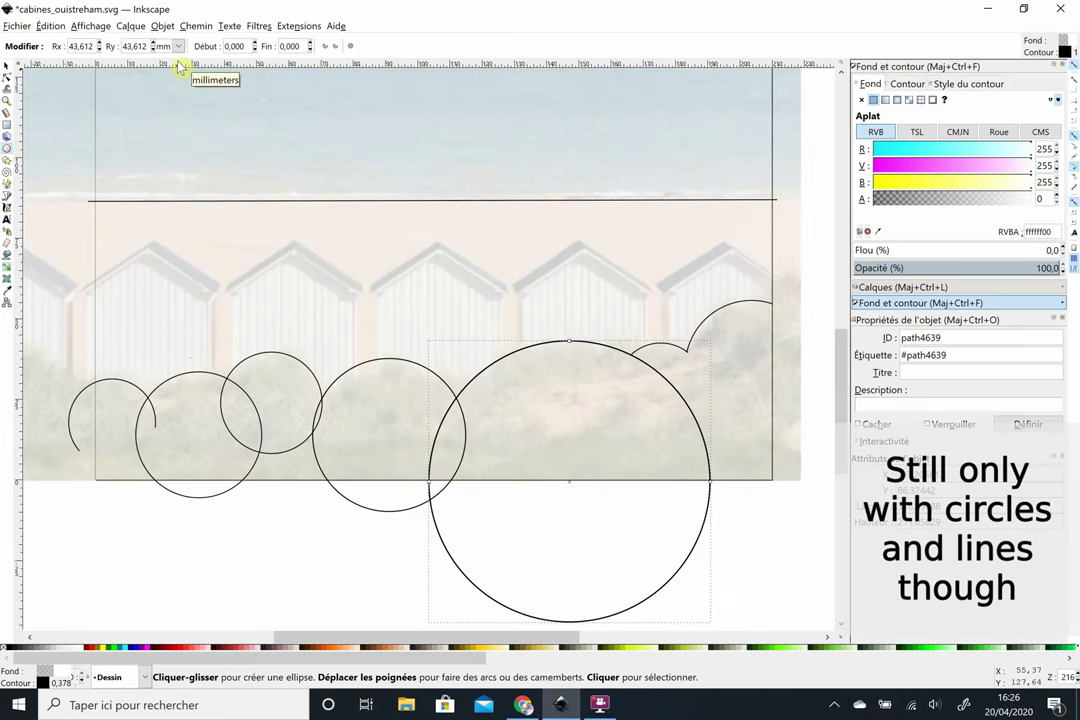
key(s)
click(350, 379)
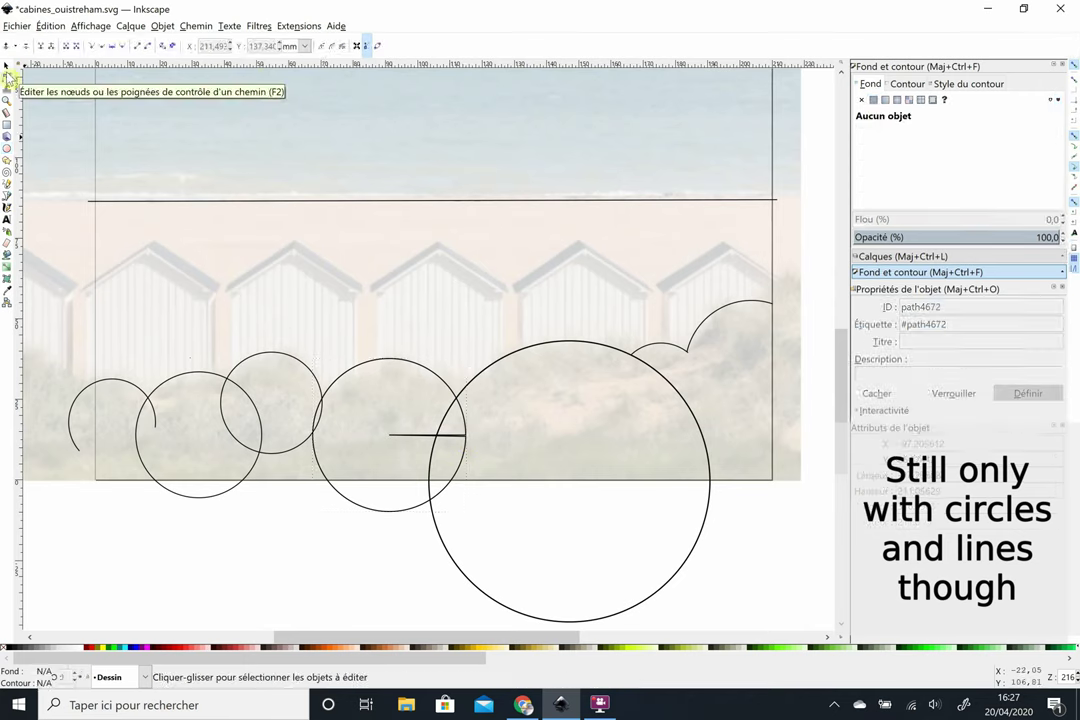
drag(468, 441, 315, 457)
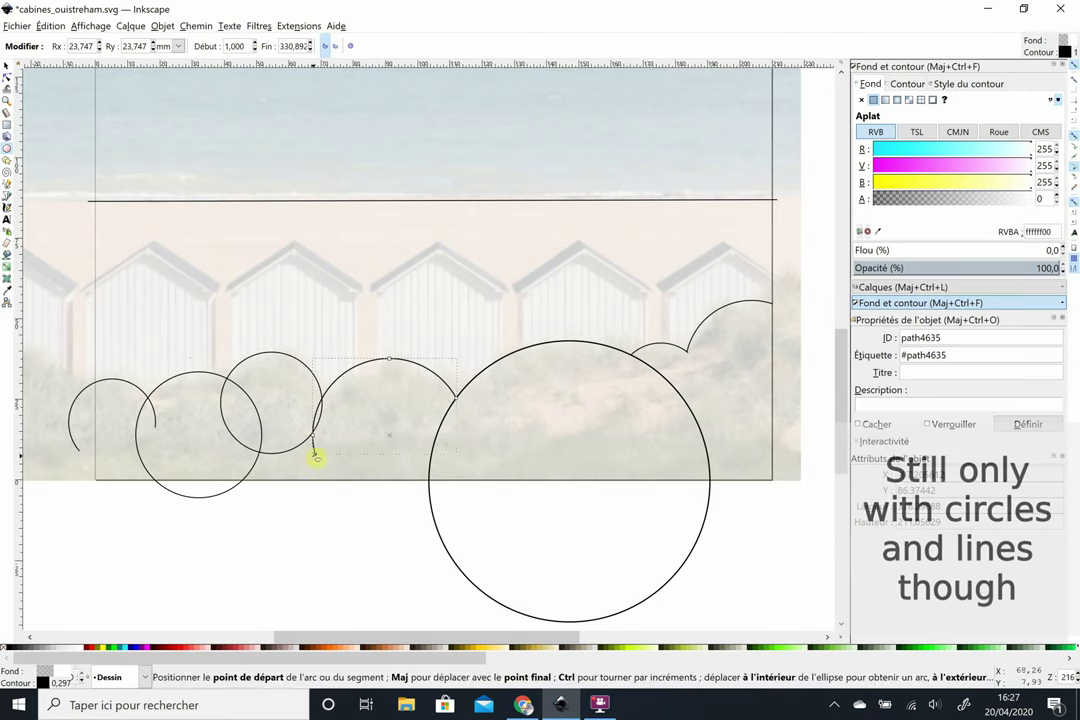
click(494, 422)
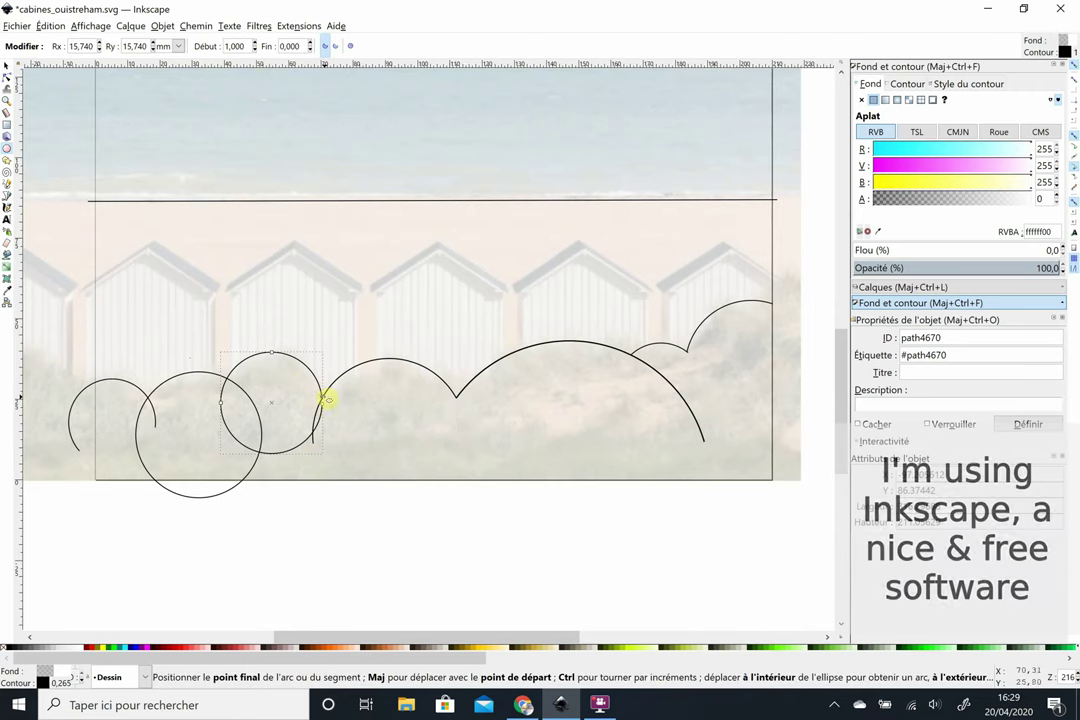
drag(325, 398, 228, 380)
- Paste a copy of the left circle, move it to the lower left, and cut it into an arc
click(262, 430)
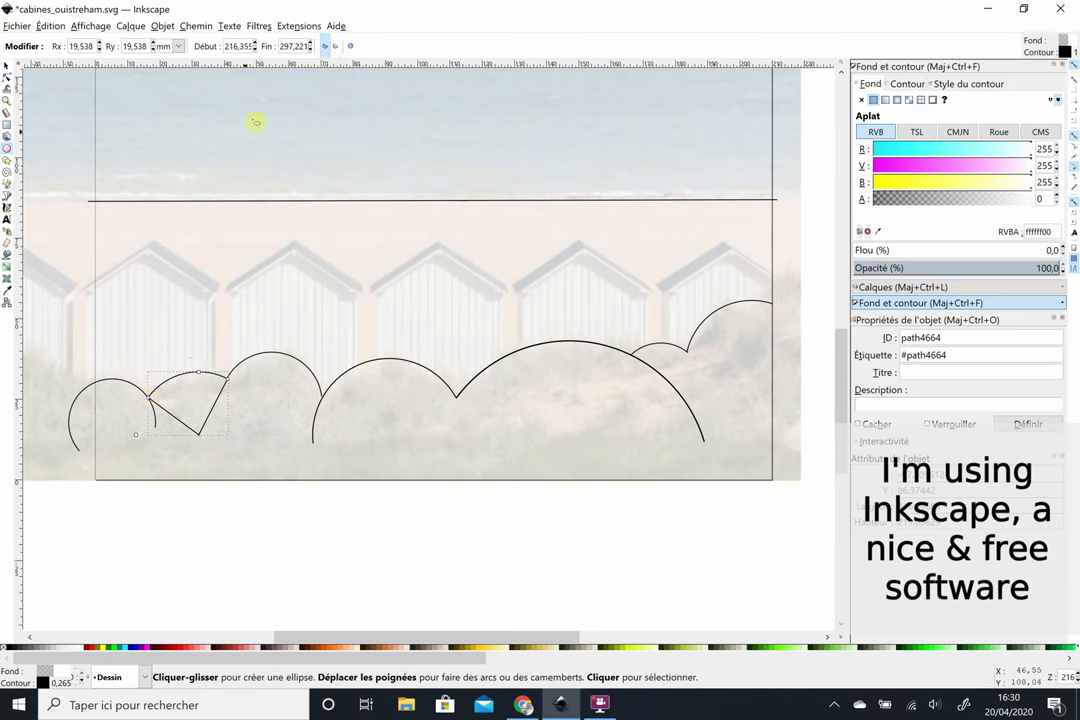
key(ctrl+v)
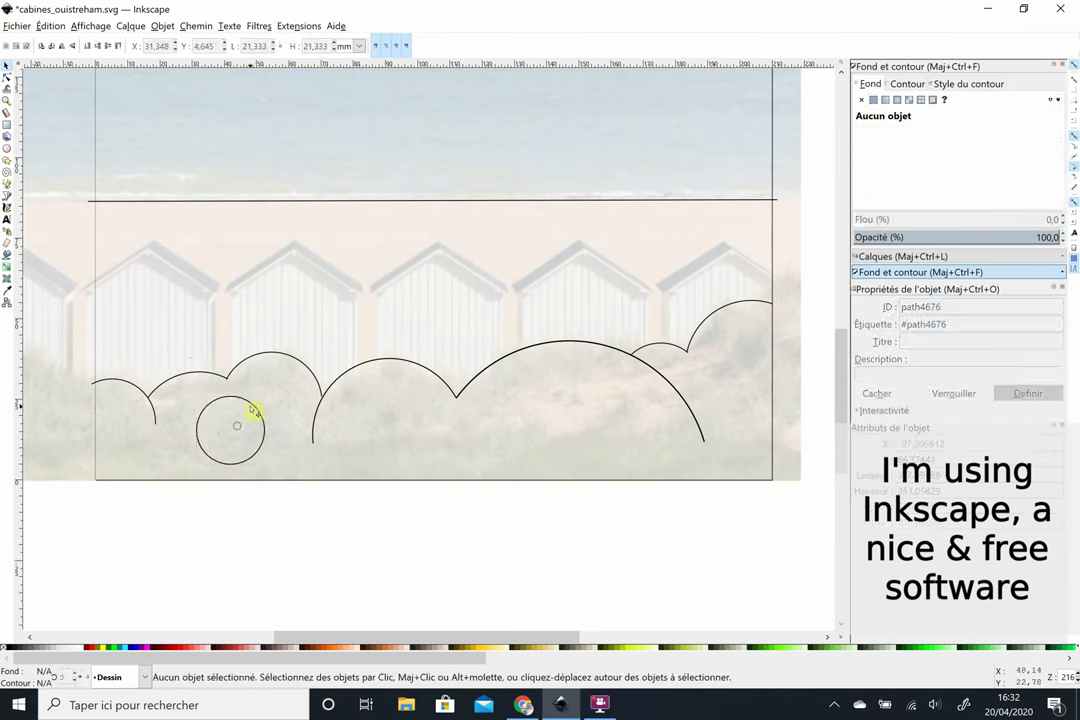
drag(200, 446, 137, 427)
key(e)
drag(212, 472, 152, 425)
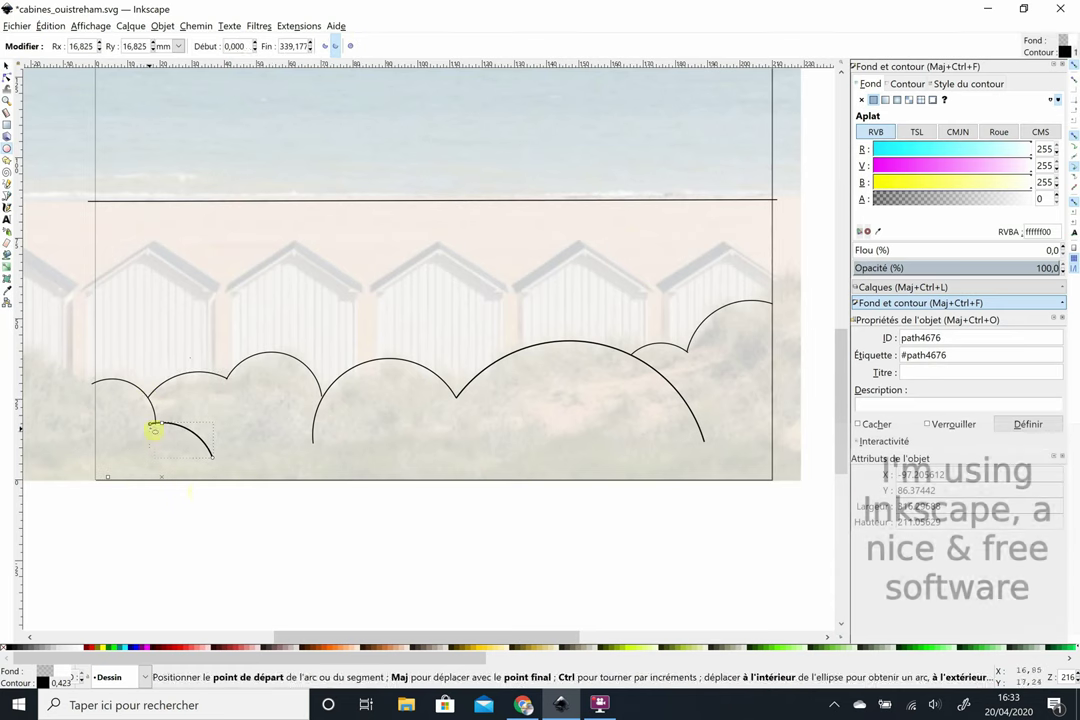
drag(234, 427, 311, 503)
key(s)
key(e)
drag(266, 466, 226, 504)
key(s)
click(771, 615)
- Move the small circle up-left, extend the middle arc's start, and add a small circle among the bushes
key(Tab)
key(e)
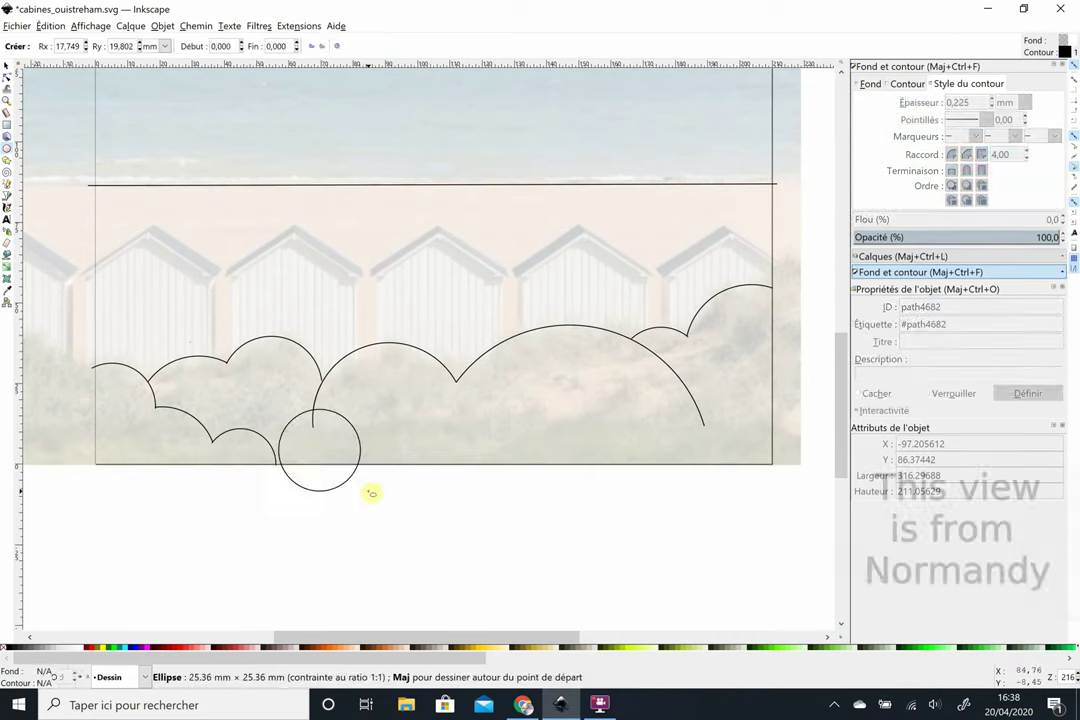
drag(303, 426, 258, 403)
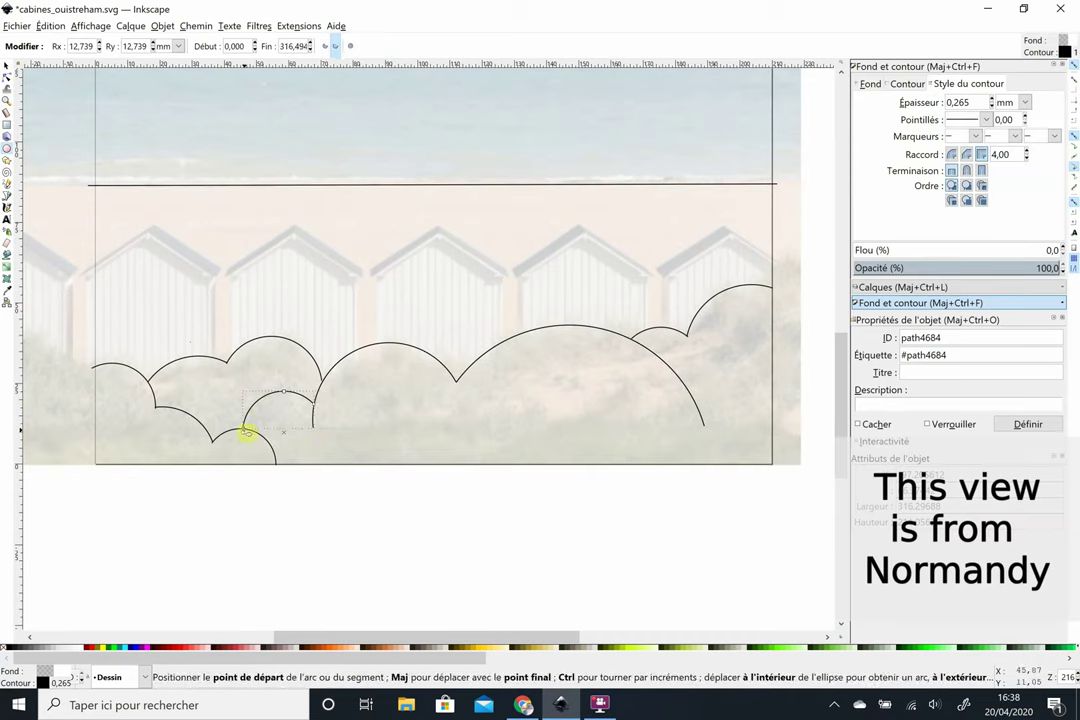
click(312, 398)
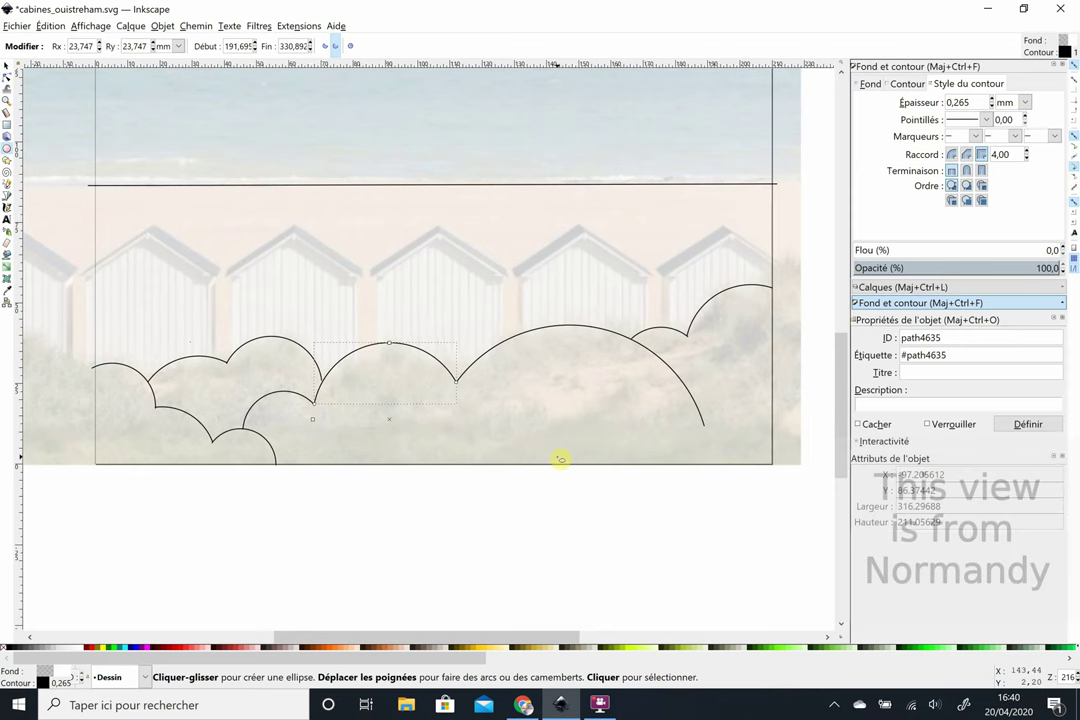
drag(455, 378, 434, 420)
drag(316, 333, 408, 447)
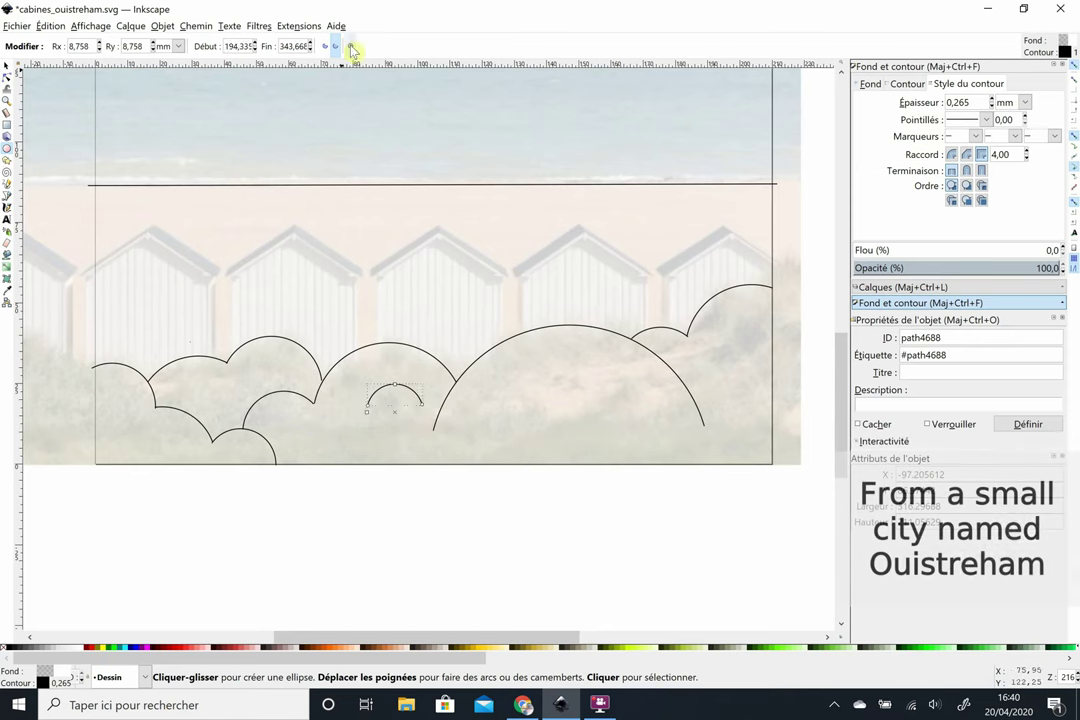
key(Return)
key(e)
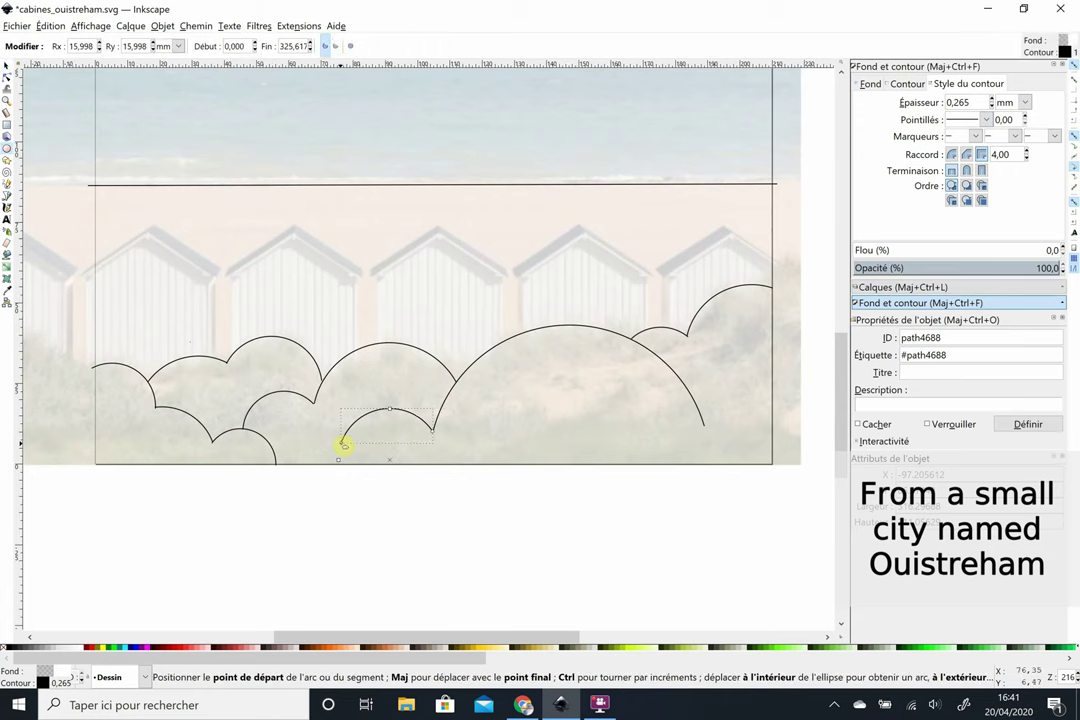
key(s)
text(0,2)
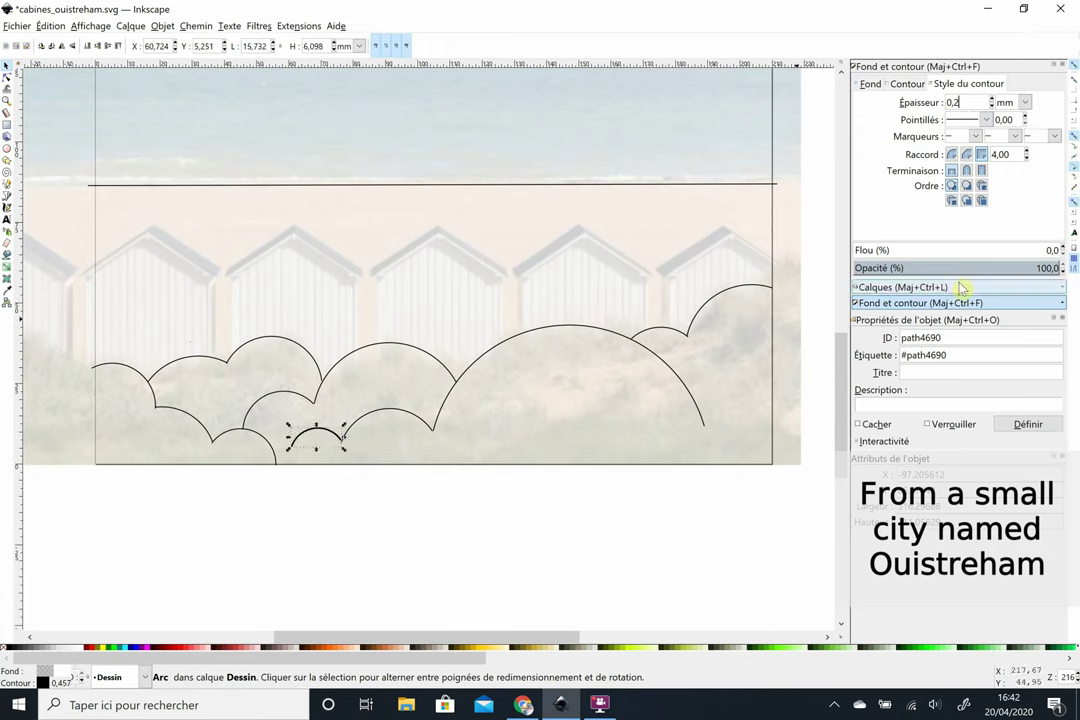
key(e)
text(65)
- Add a small arc at the right edge and shift it down-left into the bushes
click(7, 64)
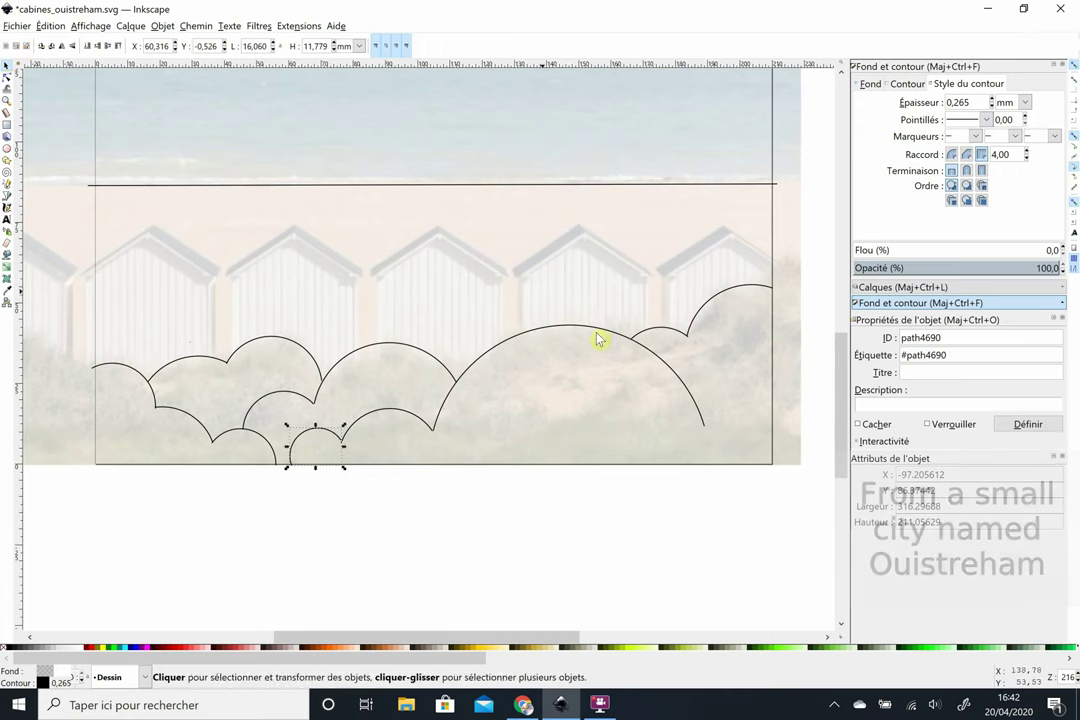
click(598, 331)
key(e)
drag(693, 373, 775, 455)
key(s)
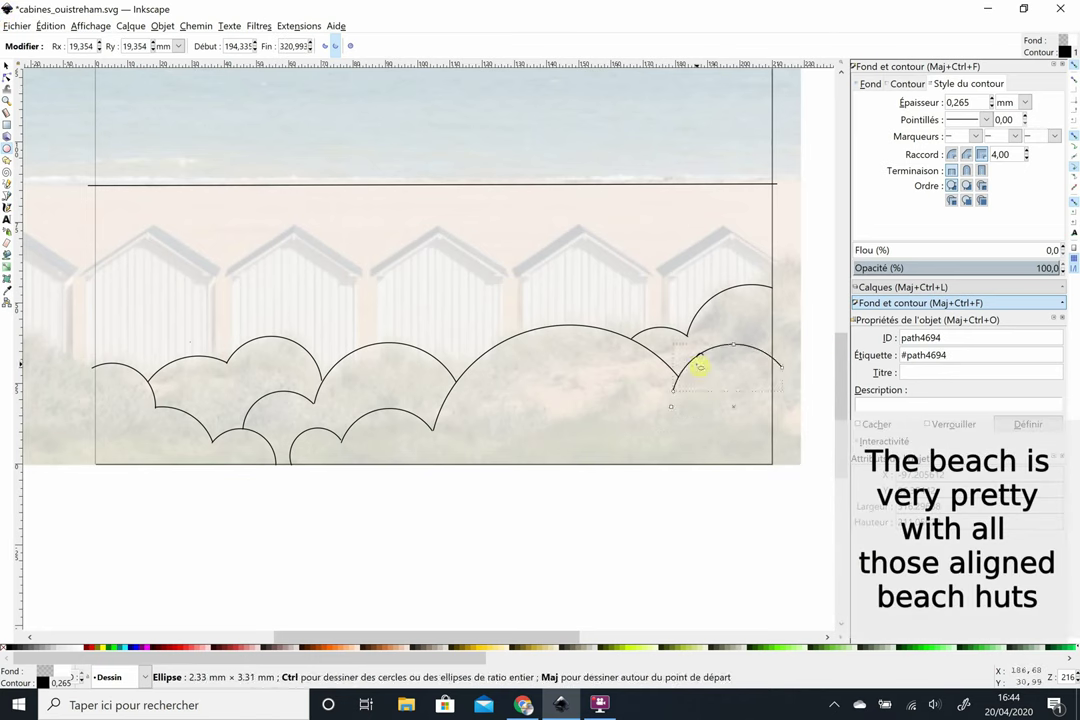
mouse_move(699, 367)
mouse_down()
mouse_move(752, 368)
mouse_move(710, 372)
mouse_up()
click(326, 46)
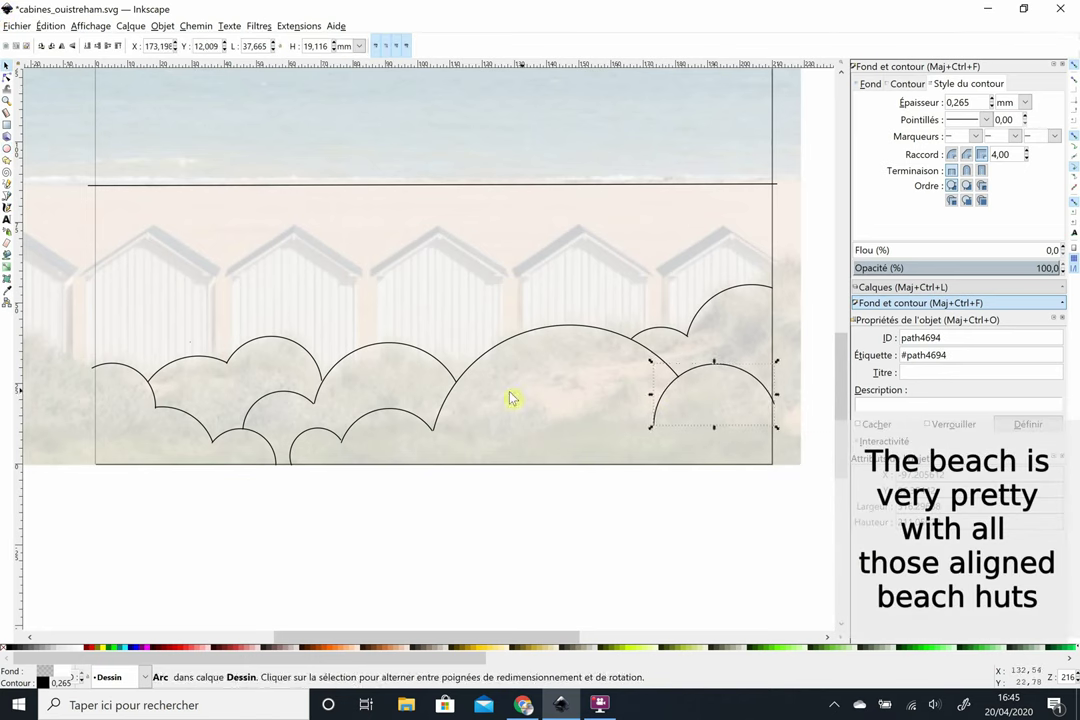
drag(620, 300, 557, 390)
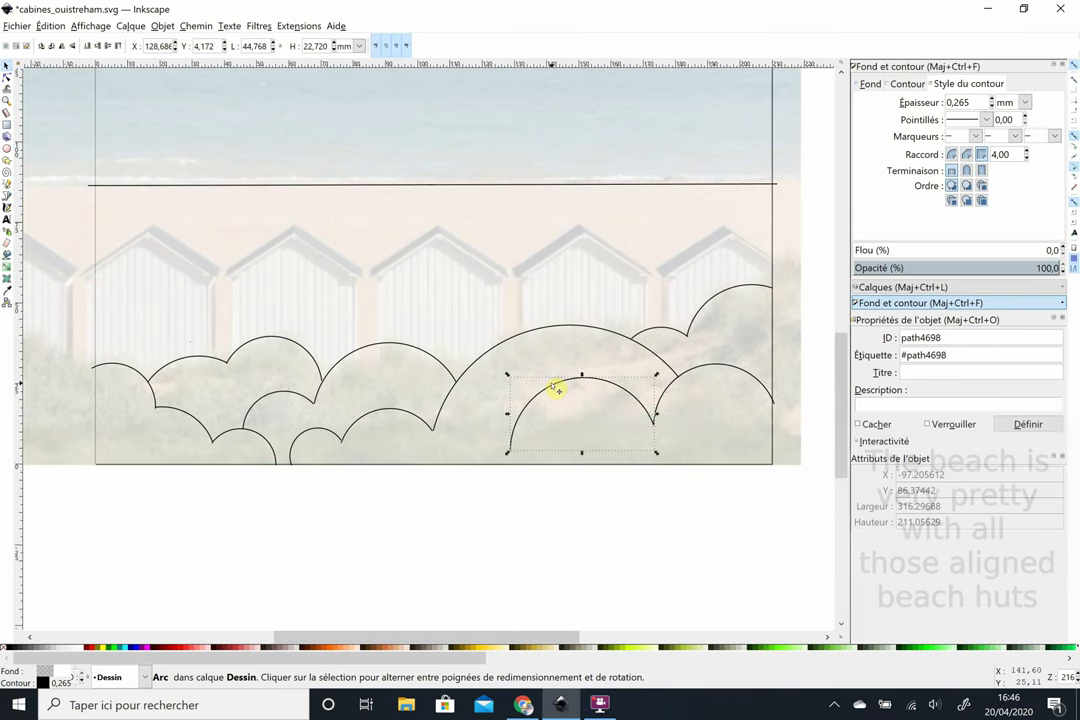
- Draw a small arc near the bottom middle of the dunes
key(s)
key(e)
mouse_move(470, 424)
mouse_down()
mouse_move(544, 498)
mouse_move(400, 570)
mouse_move(445, 571)
mouse_move(516, 620)
mouse_up()
key(s)
key(e)
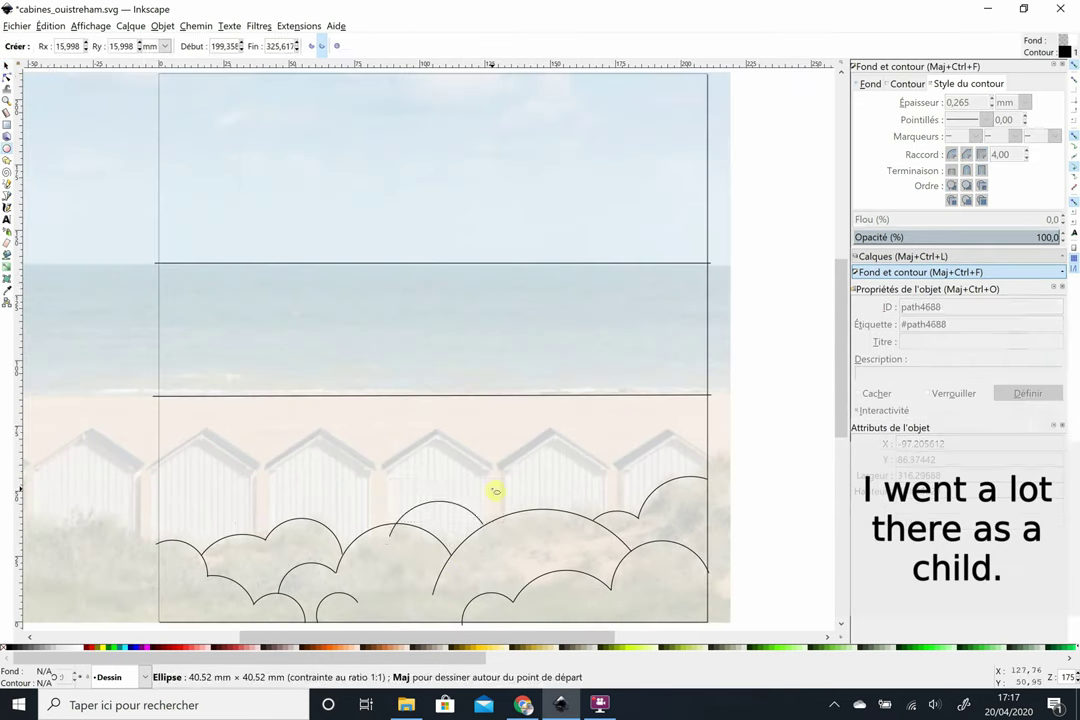
key(s)
key(e)
key(e)
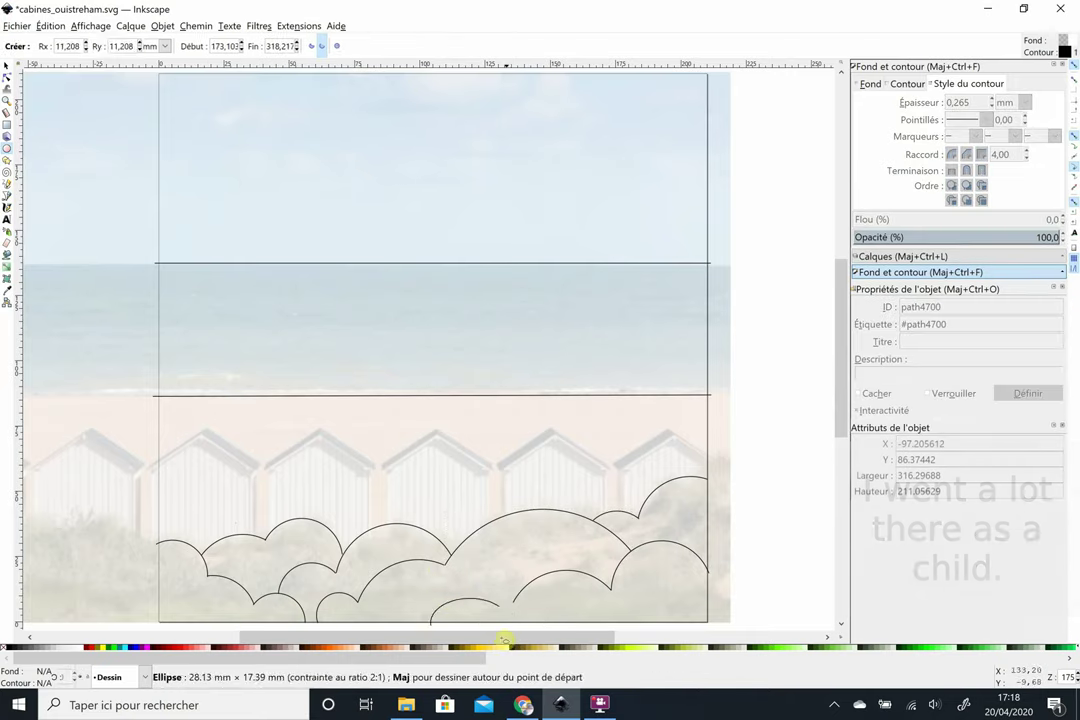
- Finish the bottom-middle arc and select the top-right bush circle
key(s)
scroll(16, 318, down, 3)
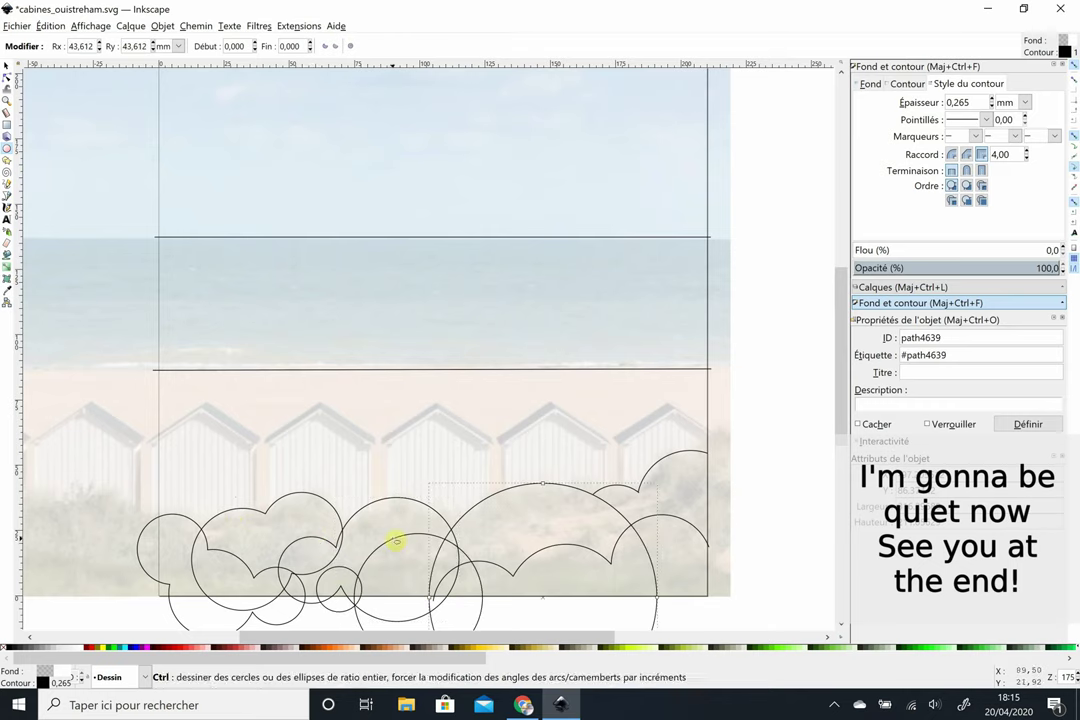
scroll(542, 516, down, 3)
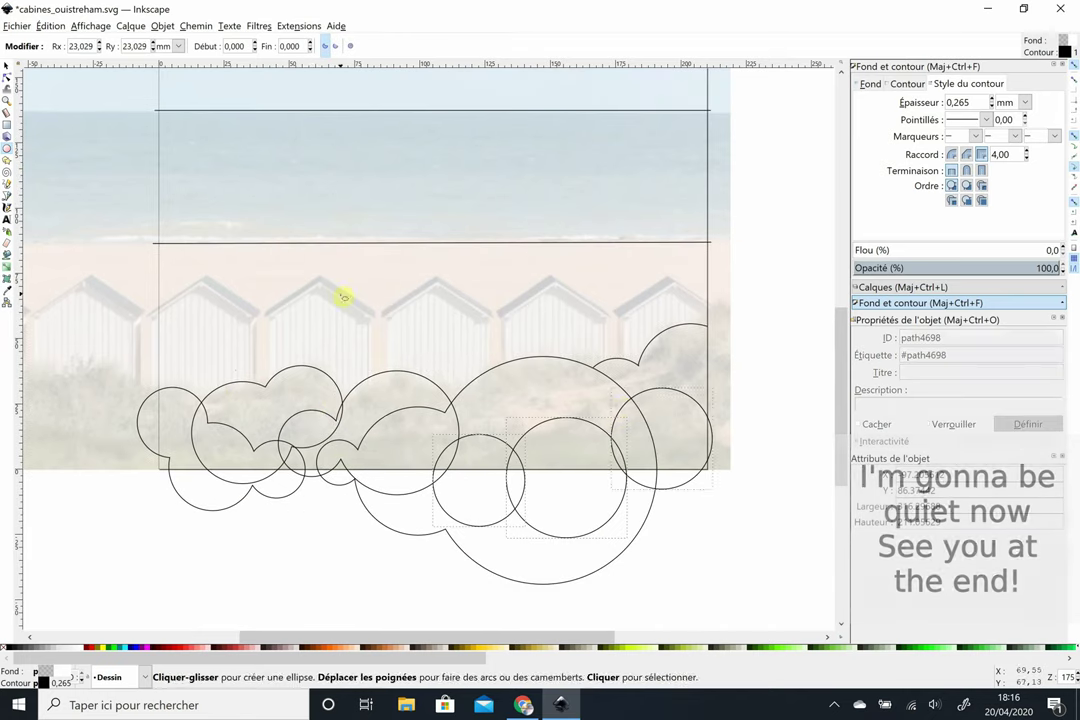
click(663, 338)
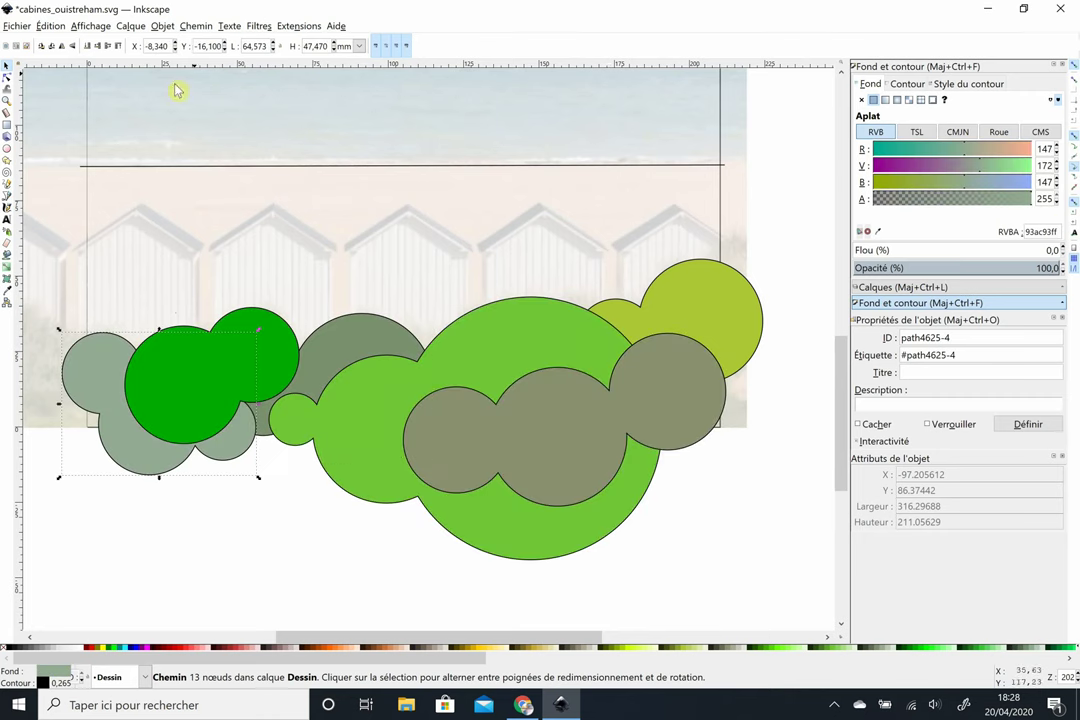
- Lower the dark green bush beneath the grey circles and draw a small rectangle at lower left
click(243, 320)
click(162, 26)
click(175, 255)
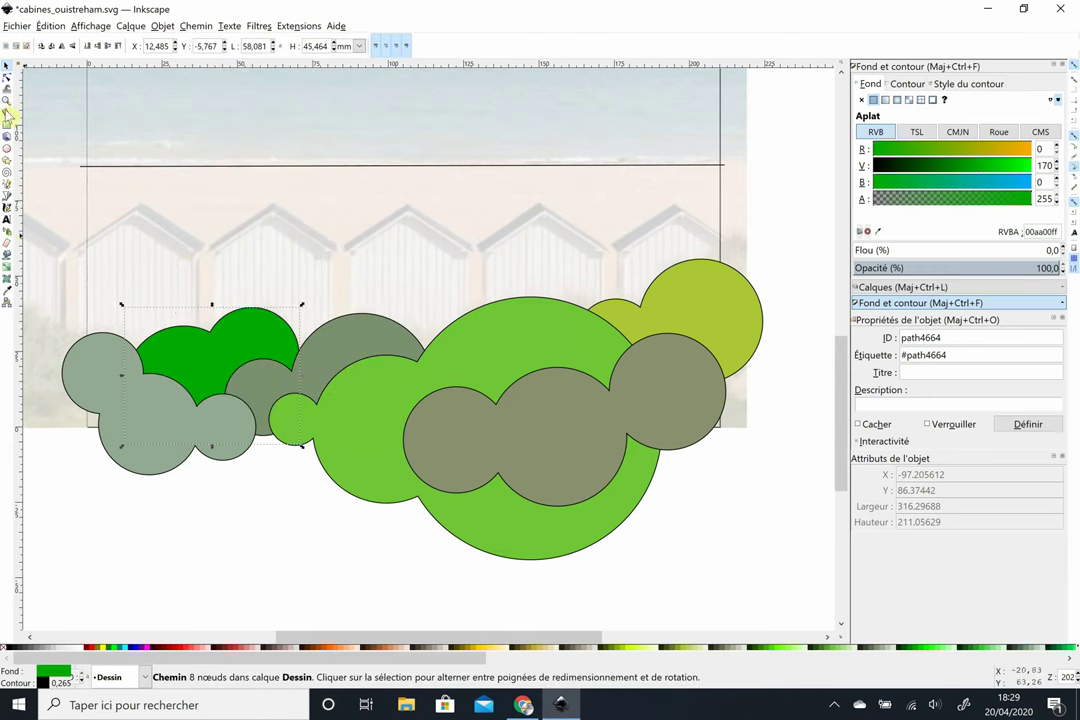
click(7, 124)
drag(87, 407, 143, 428)
- Cut a small rectangle out of the grey shape at the bushes' right edge
click(7, 65)
click(100, 370)
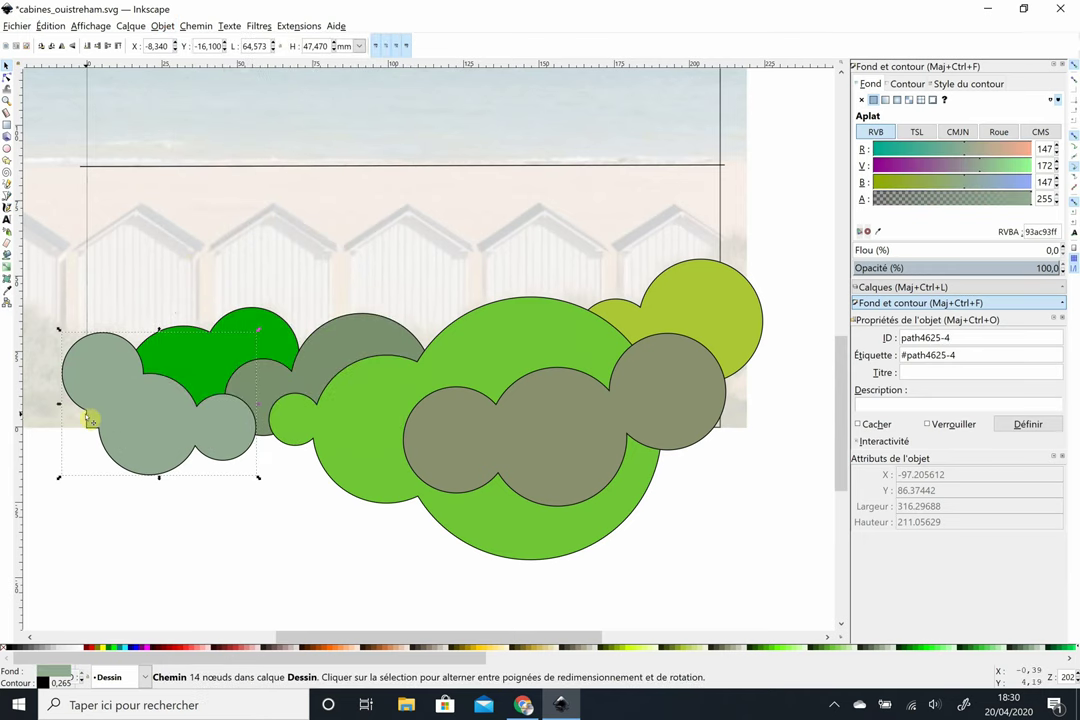
key(shift+e)
key(Escape)
key(r)
drag(719, 411, 705, 426)
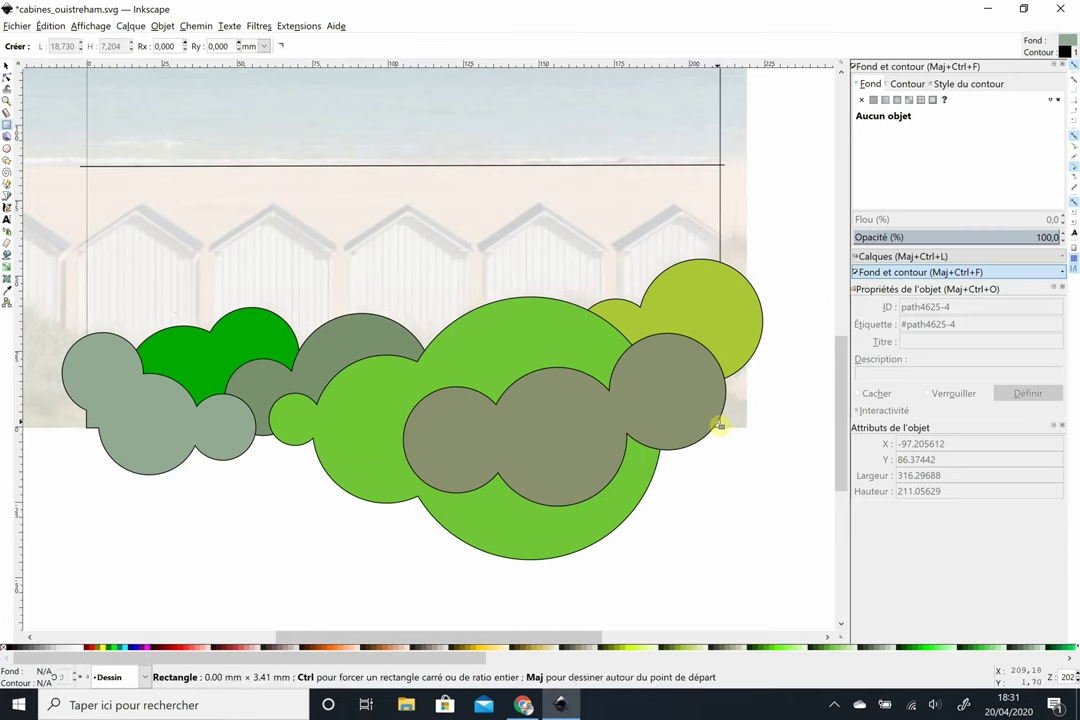
key(ctrl+minus)
- Subtract the lower-left rectangle from the grey bush circles with Path > Difference
scroll(438, 359, left, 4)
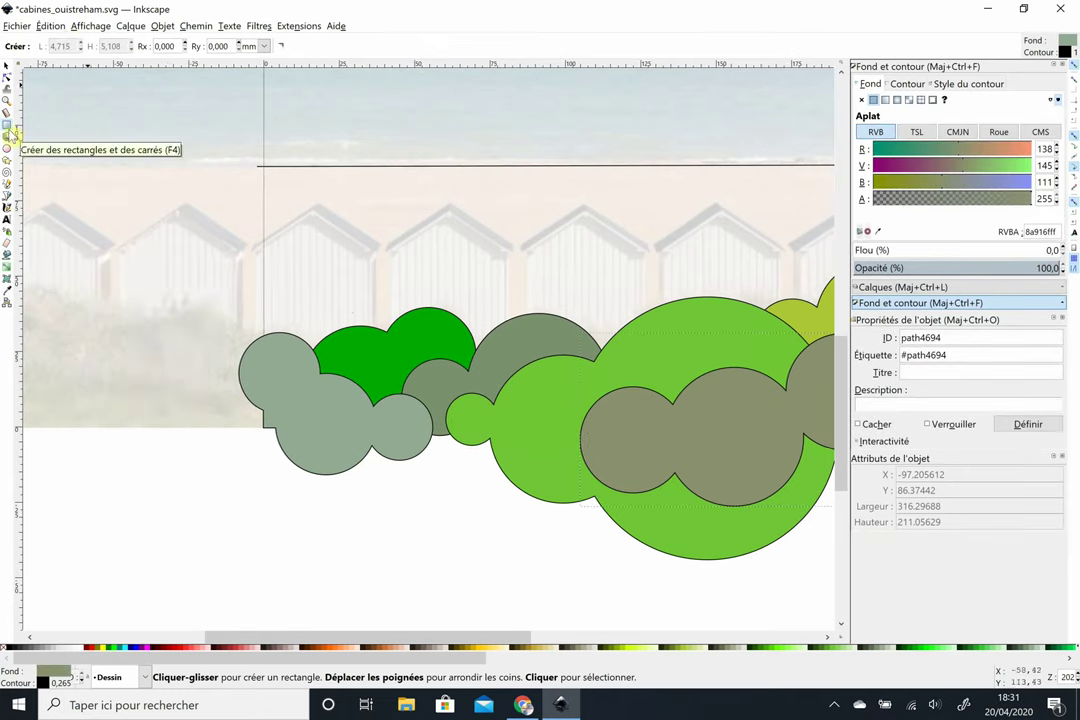
drag(138, 243, 259, 449)
key(s)
click(284, 378)
shift+click(150, 443)
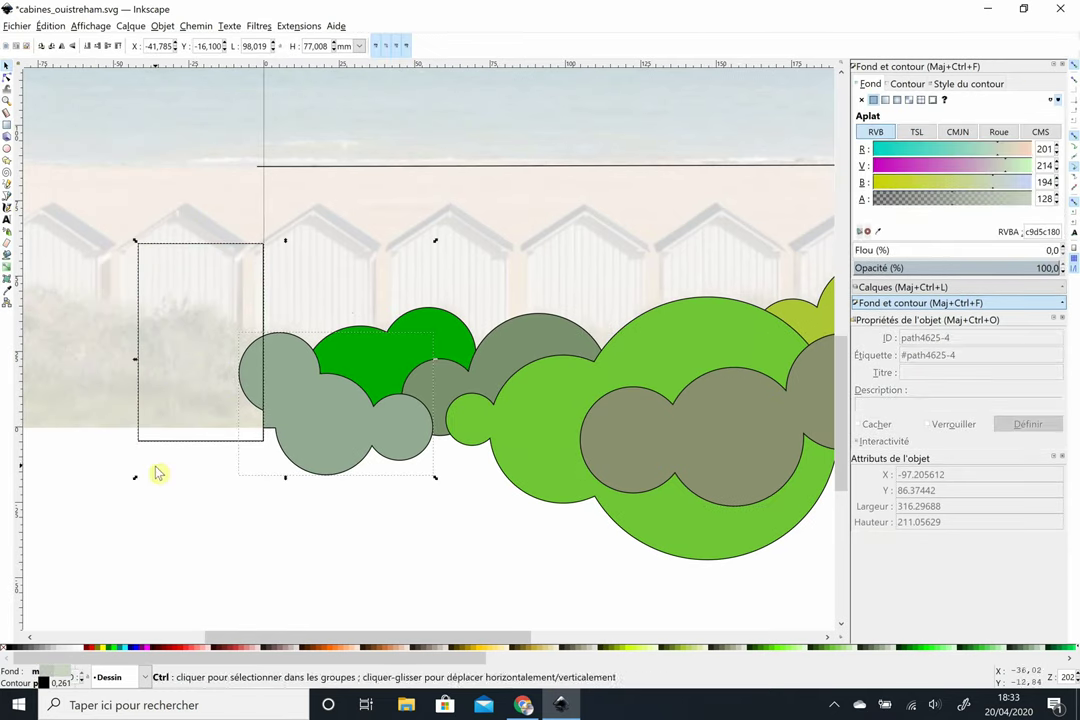
key(ctrl+minus)
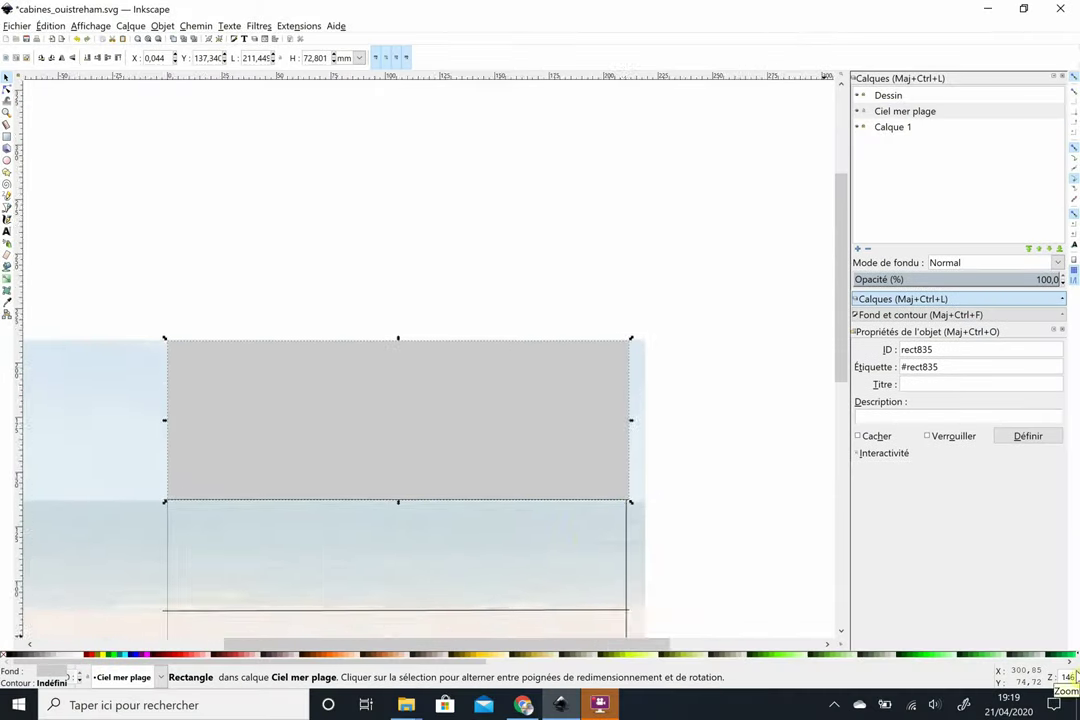
- Stretch the top rectangle wider so its corner lines up with the page edge
mouse_move(706, 645)
mouse_down()
mouse_move(731, 571)
mouse_move(760, 568)
mouse_up()
scroll(812, 620, up, 3)
scroll(487, 427, up, 2)
scroll(493, 548, up, 2)
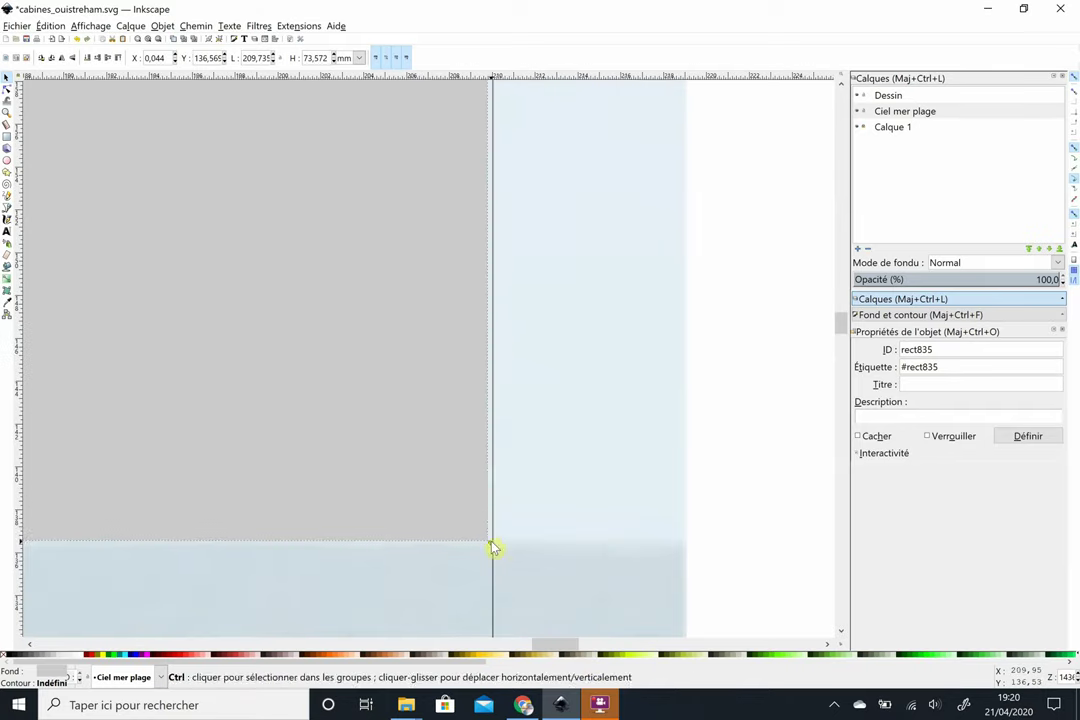
drag(493, 548, 495, 545)
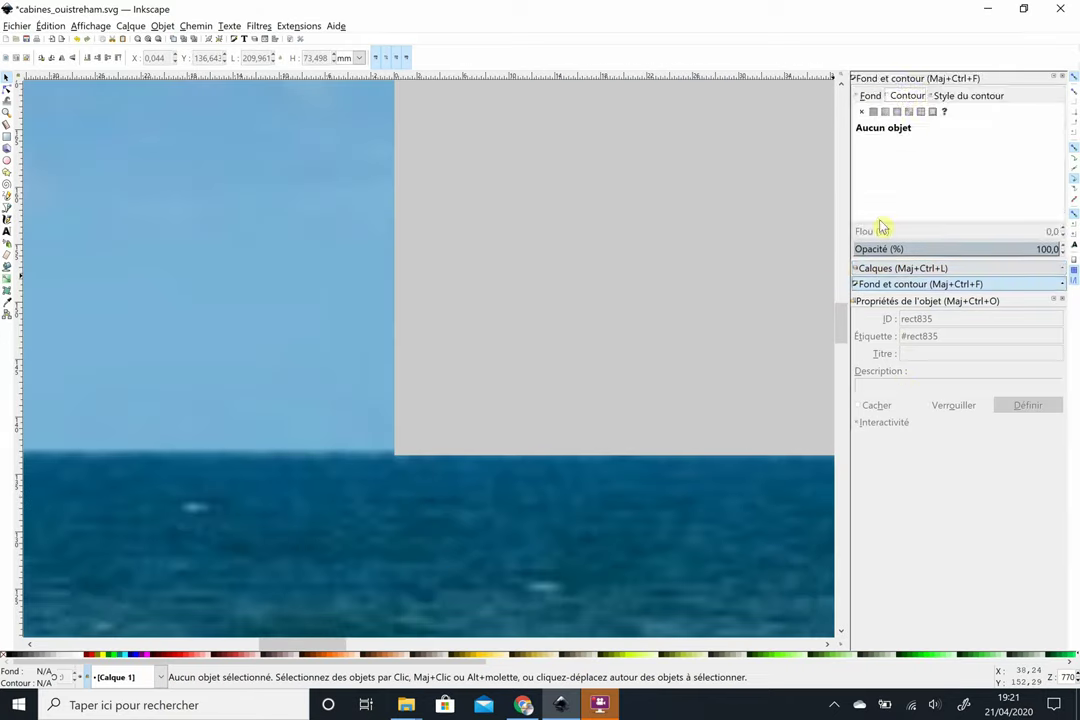
- Fill the rectangle with the photo's sky blue and zoom out to the whole page
click(687, 250)
click(884, 130)
key(minus)
key(minus)
key(minus)
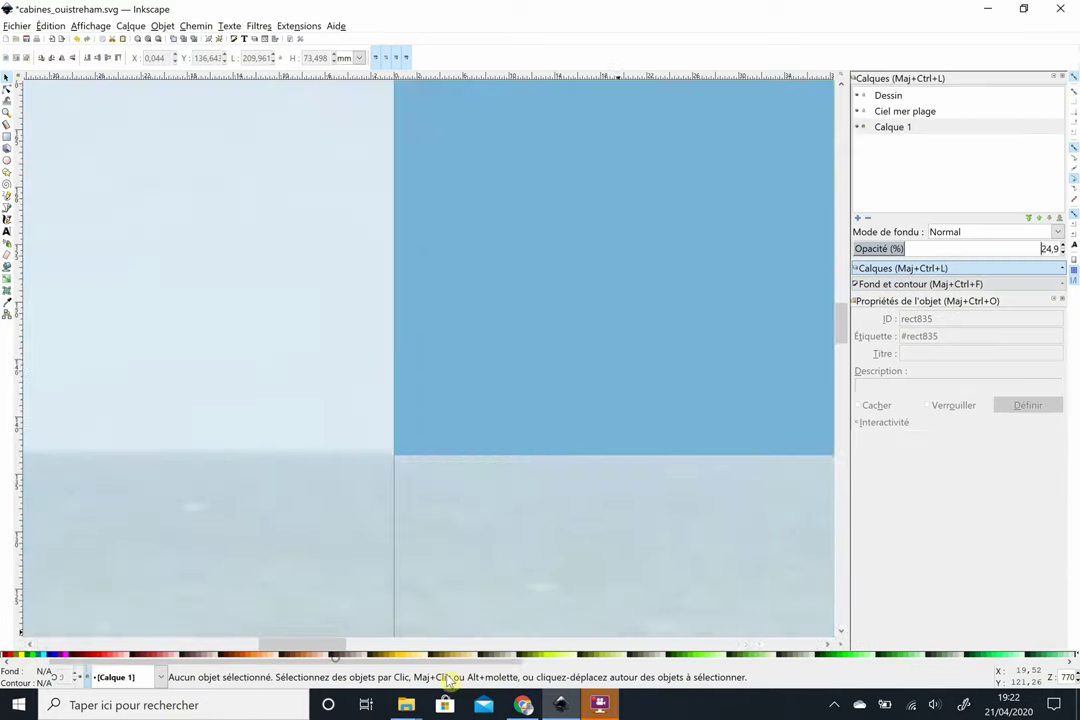
key(minus)
key(minus)
click(378, 612)
key(Escape)
key(plus)
scroll(828, 381, down, 3)
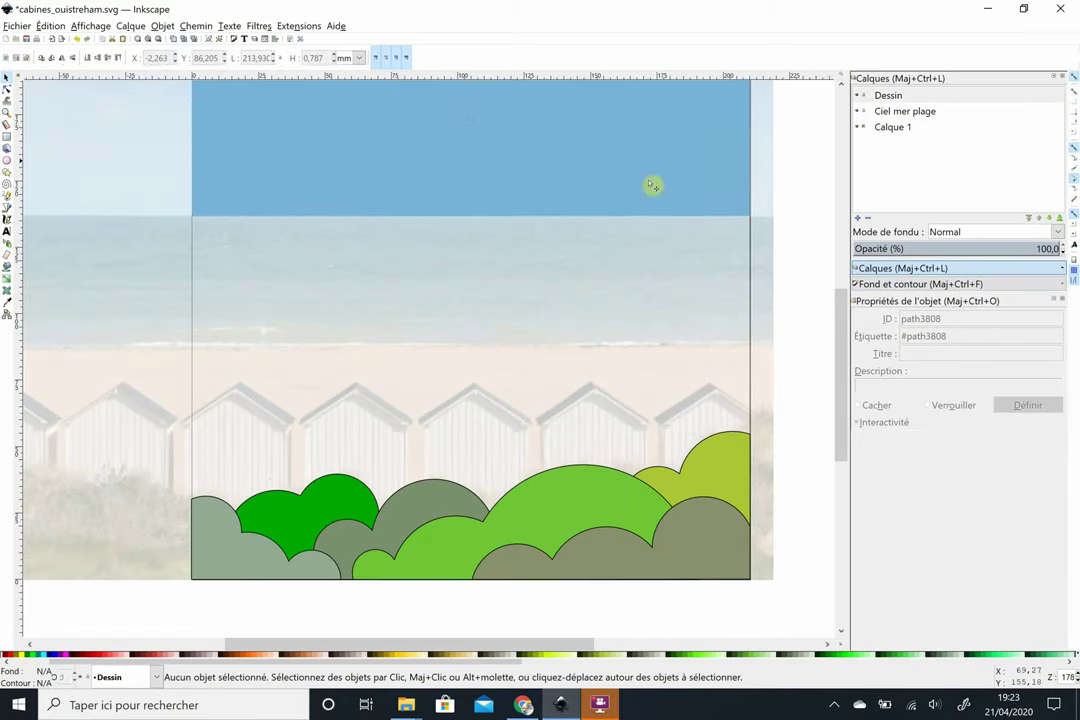
- Set the outline width of the sky rectangle and light-green bush to 1 px
click(651, 183)
key(ctrl+shift+f)
click(968, 95)
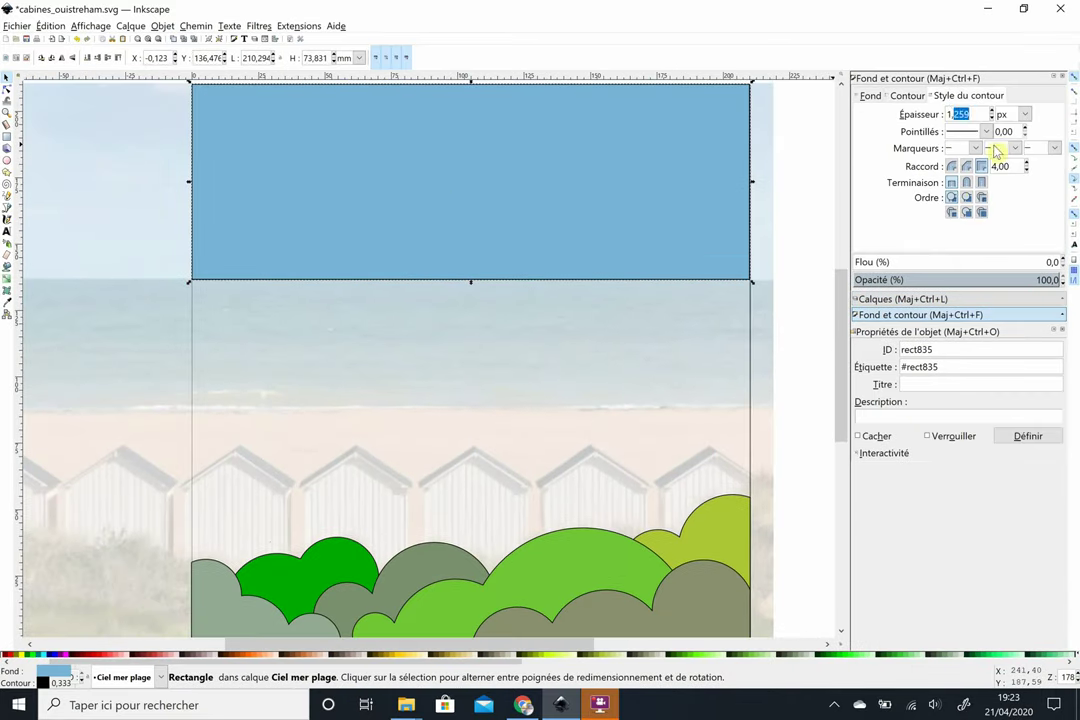
click(723, 320)
click(710, 532)
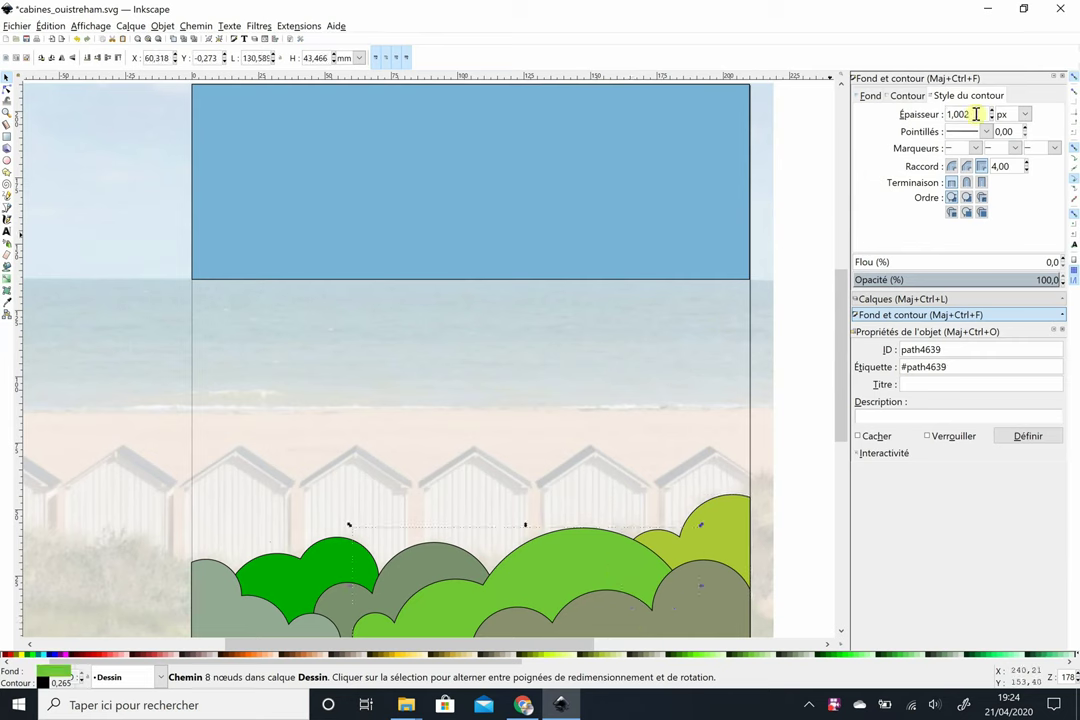
scroll(843, 433, down, 1)
key(Tab)
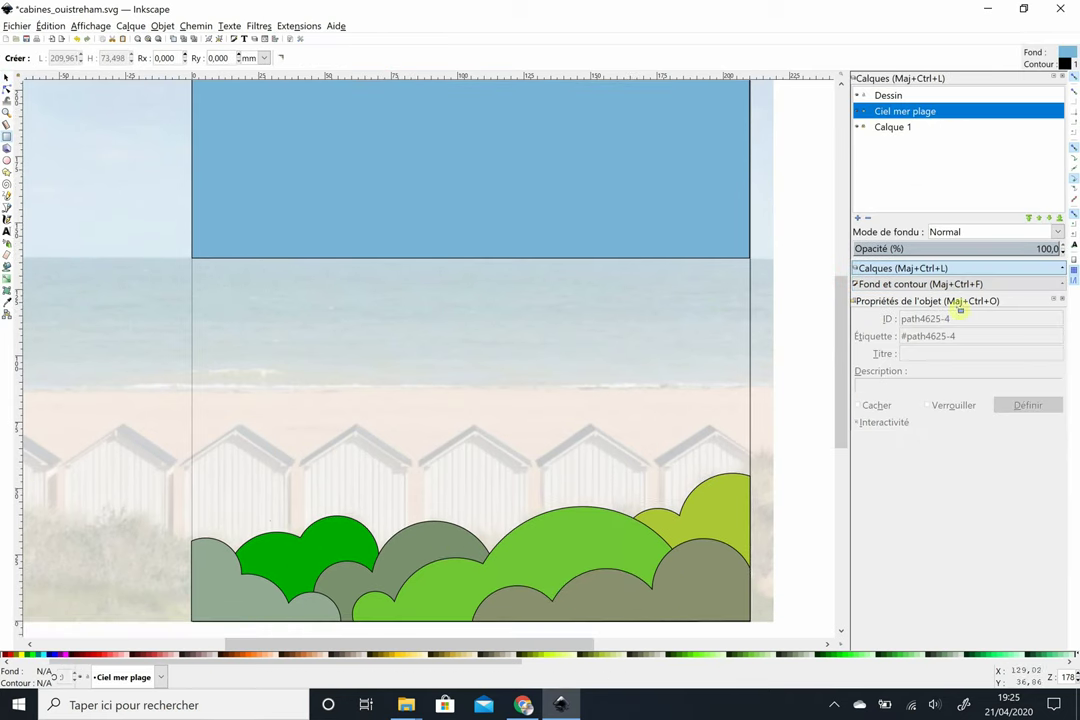
- Draw a navy sea rectangle below the sky band and stretch it across the page
mouse_move(415, 304)
mouse_down()
mouse_move(275, 335)
mouse_move(192, 258)
mouse_up()
mouse_move(415, 335)
mouse_down()
mouse_move(752, 378)
mouse_move(752, 388)
mouse_up()
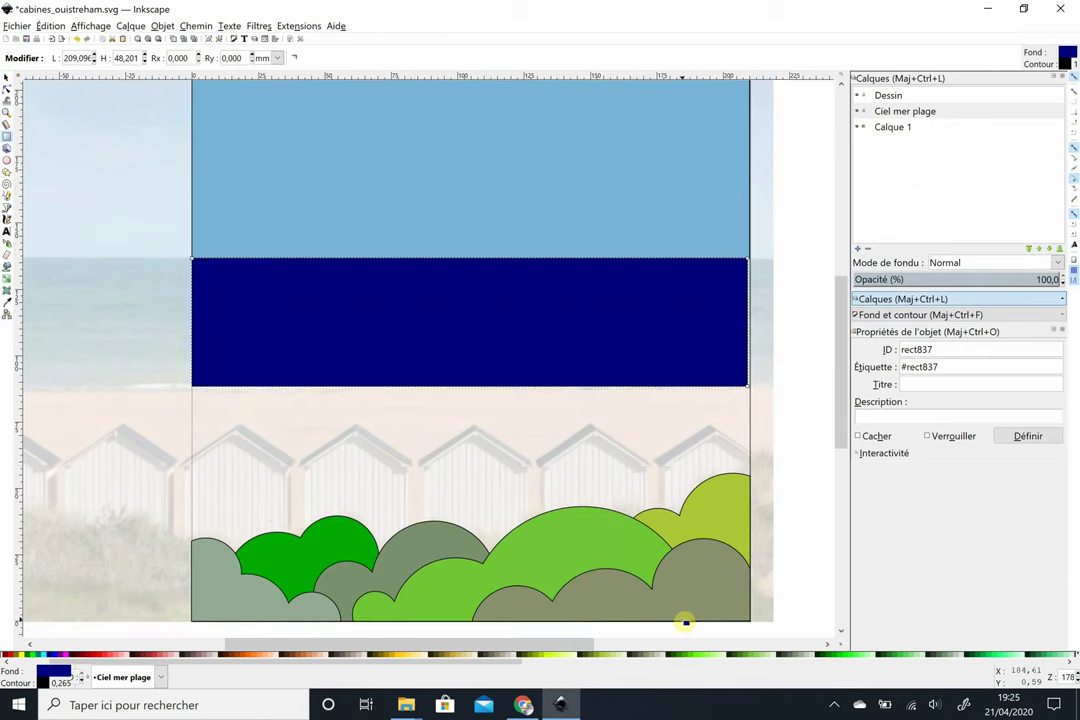
scroll(685, 622, up, 3)
scroll(535, 410, right, 3)
key(s)
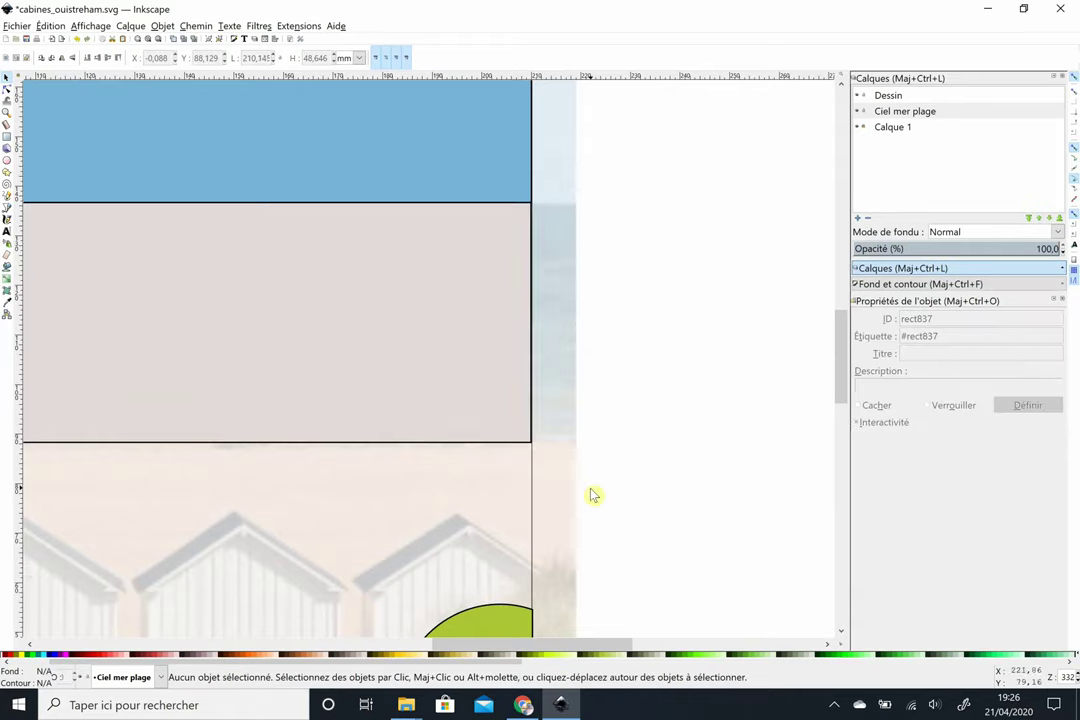
click(619, 337)
scroll(463, 460, left, 5)
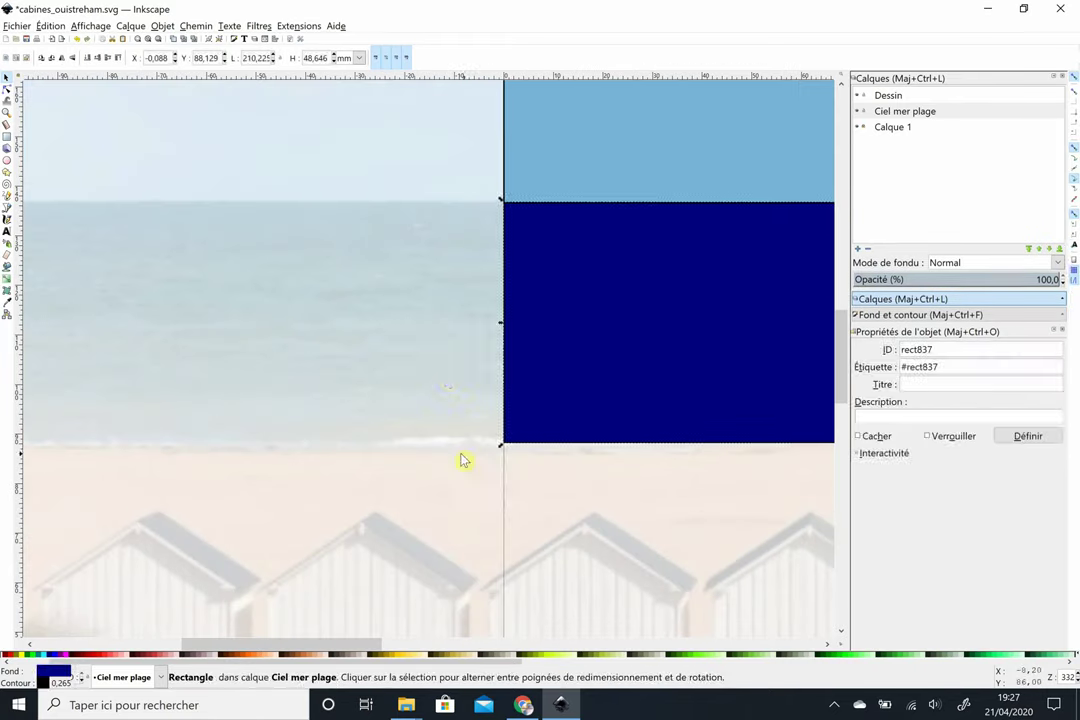
- Draw a second rectangle and stretch it over the lower part of the page
key(r)
drag(504, 442, 578, 542)
key(5)
key(s)
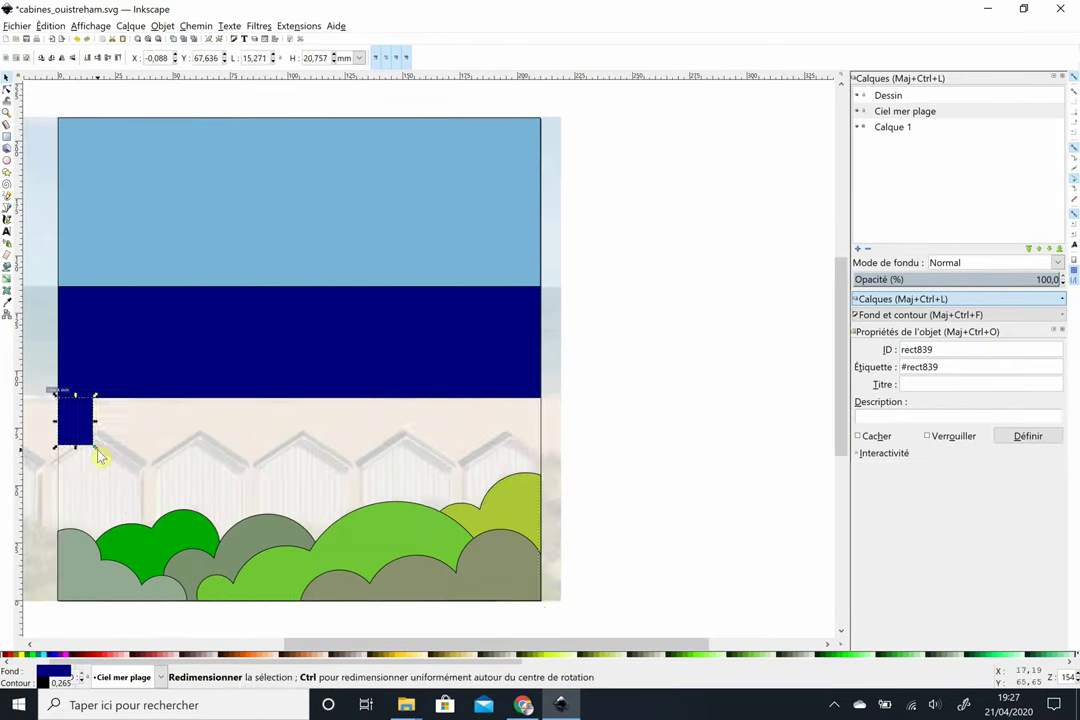
drag(97, 449, 535, 612)
key(3)
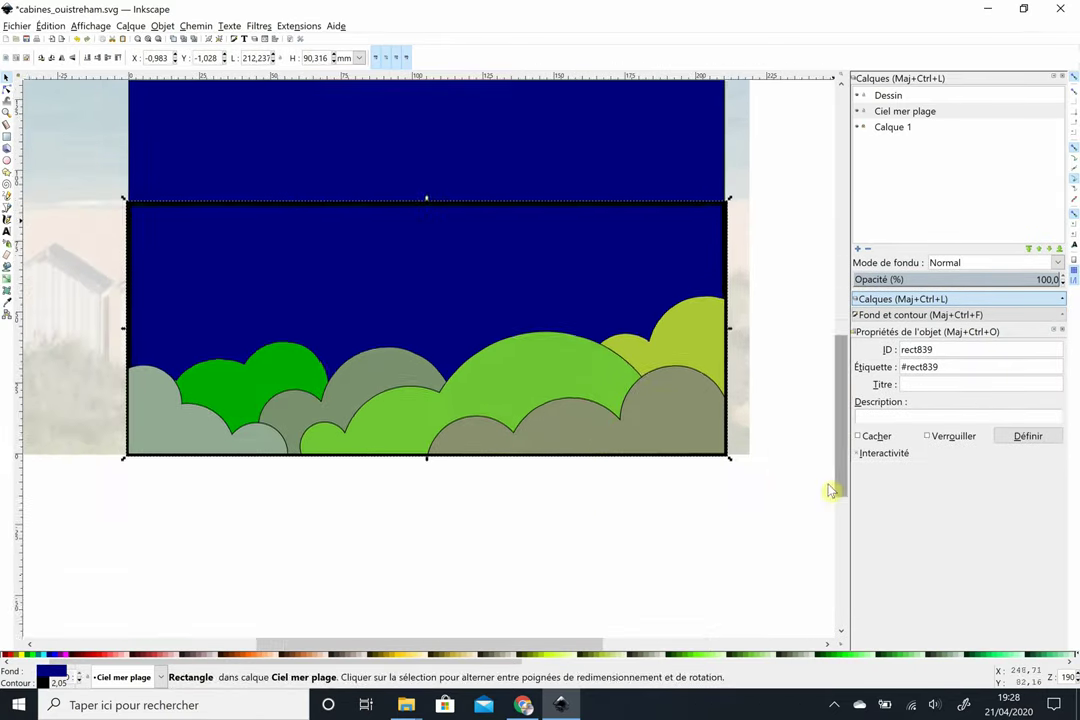
key(End)
scroll(830, 490, up, 3)
key(ctrl+shift+f)
key(Escape)
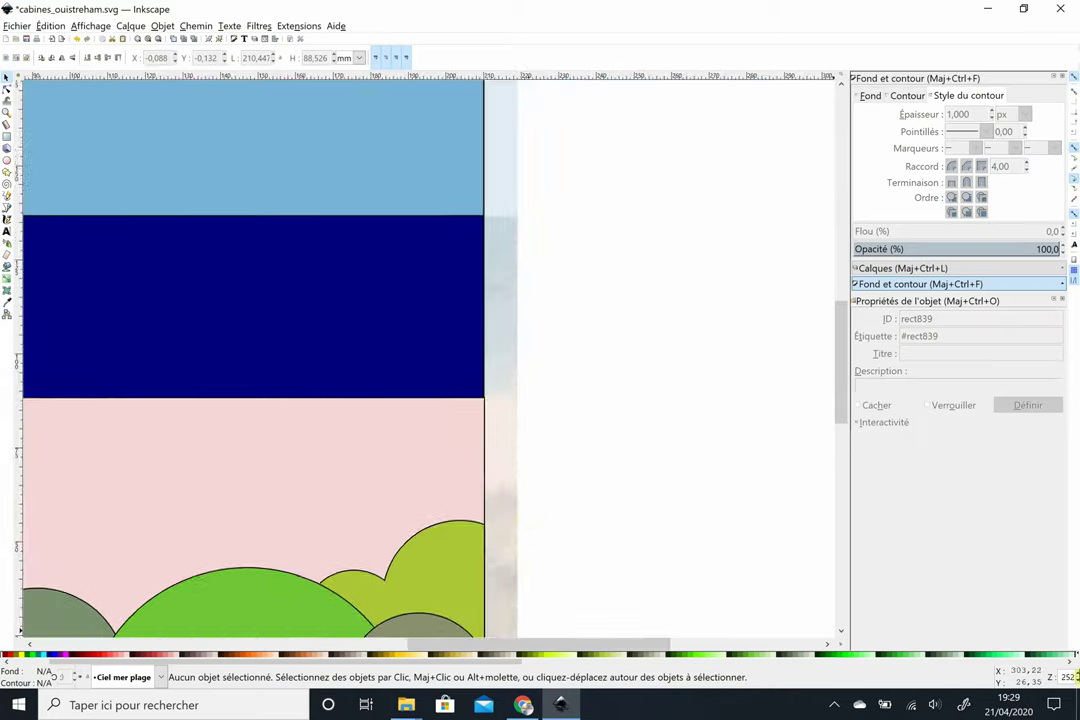
scroll(540, 429, down, 5)
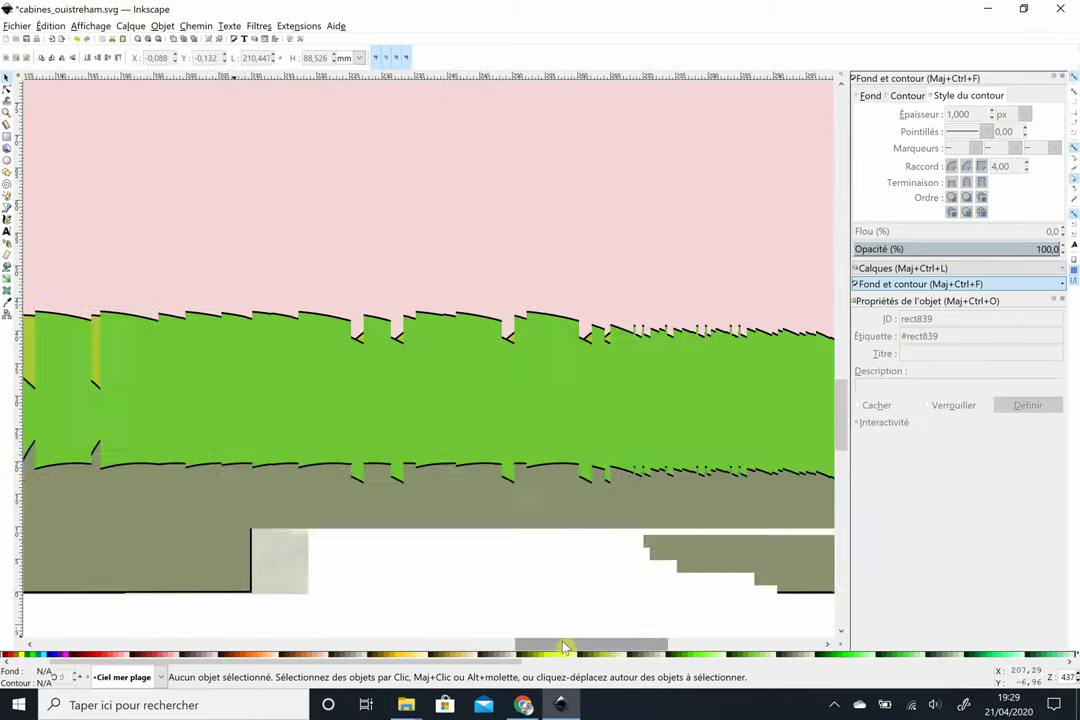
- Align the beach rectangle with the page border and widen it across the page
click(450, 597)
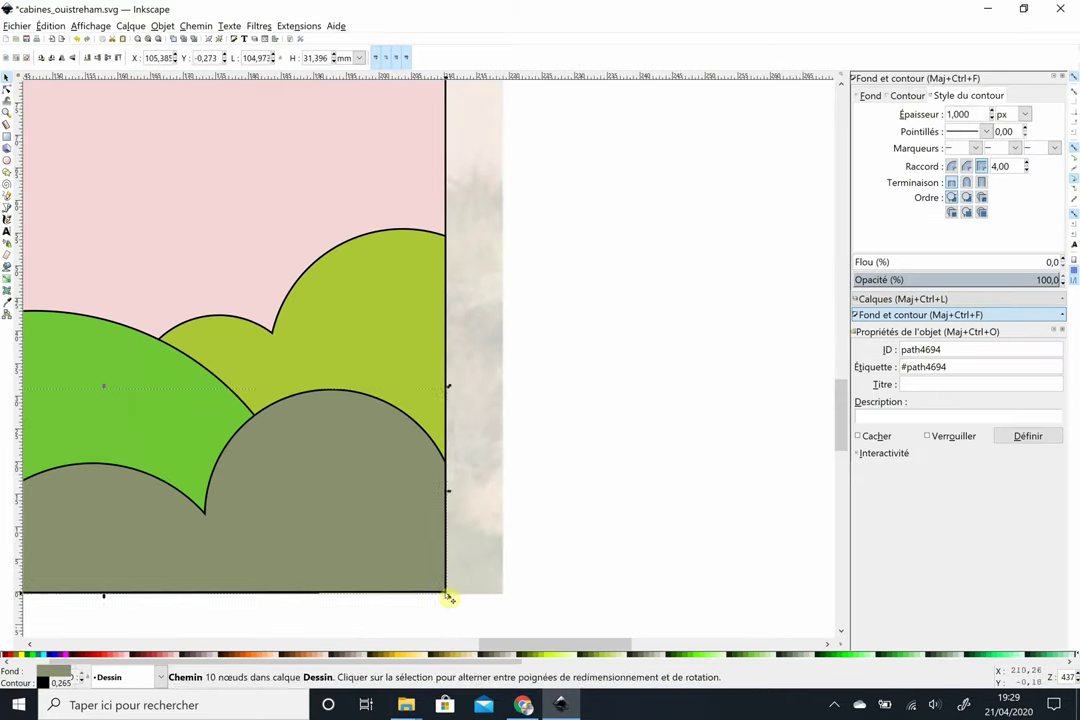
alt+click(450, 597)
drag(442, 592, 430, 432)
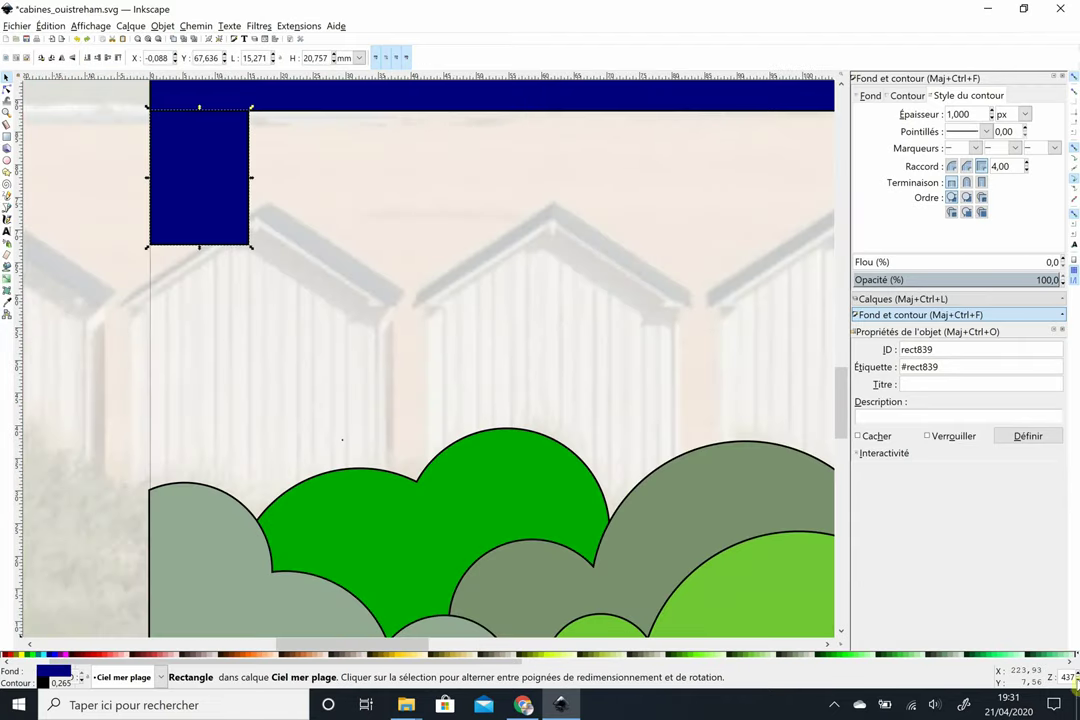
drag(592, 643, 447, 651)
key(minus)
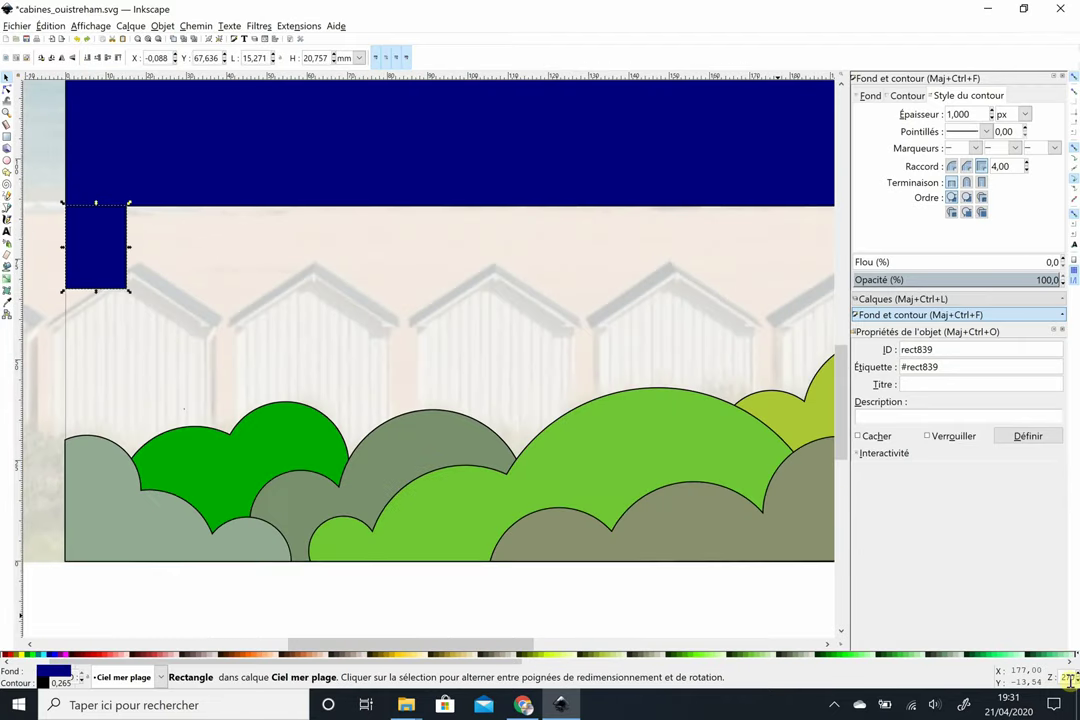
key(shift+ctrl+l)
mouse_move(663, 422)
mouse_down()
mouse_move(538, 487)
mouse_move(515, 578)
mouse_up()
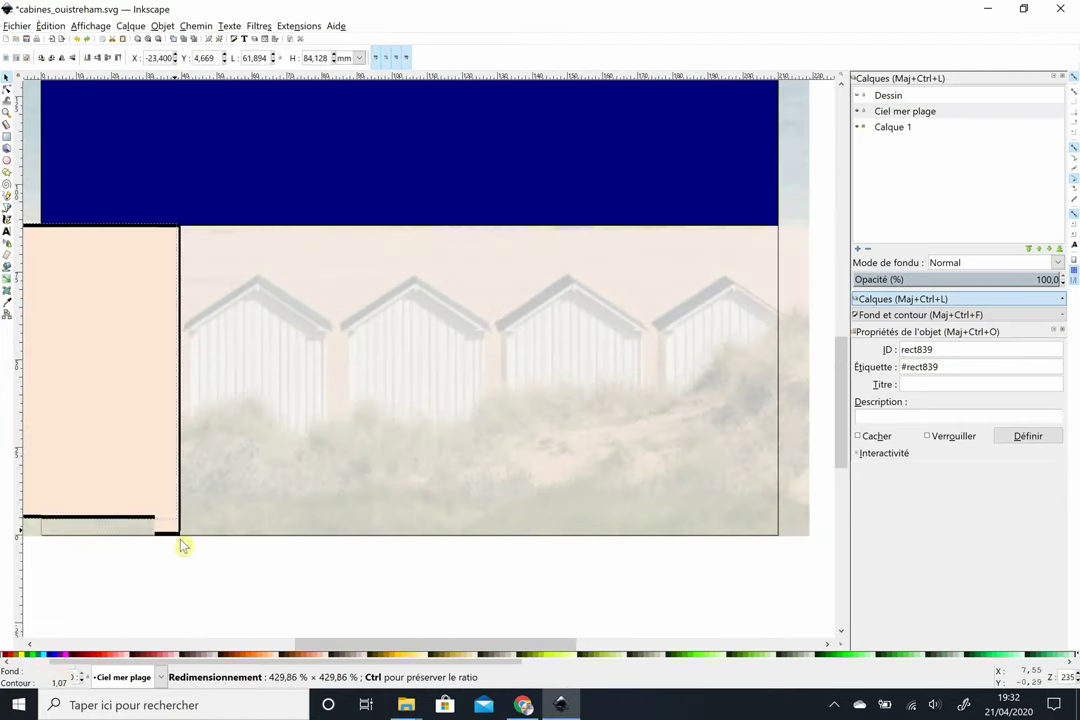
mouse_move(319, 571)
mouse_down()
mouse_move(815, 545)
mouse_move(820, 554)
mouse_move(815, 543)
mouse_up()
- Give the beach rectangle a 1 px stroke and extend it to the page bottom
key(shift+ctrl+f)
text(1)
key(Return)
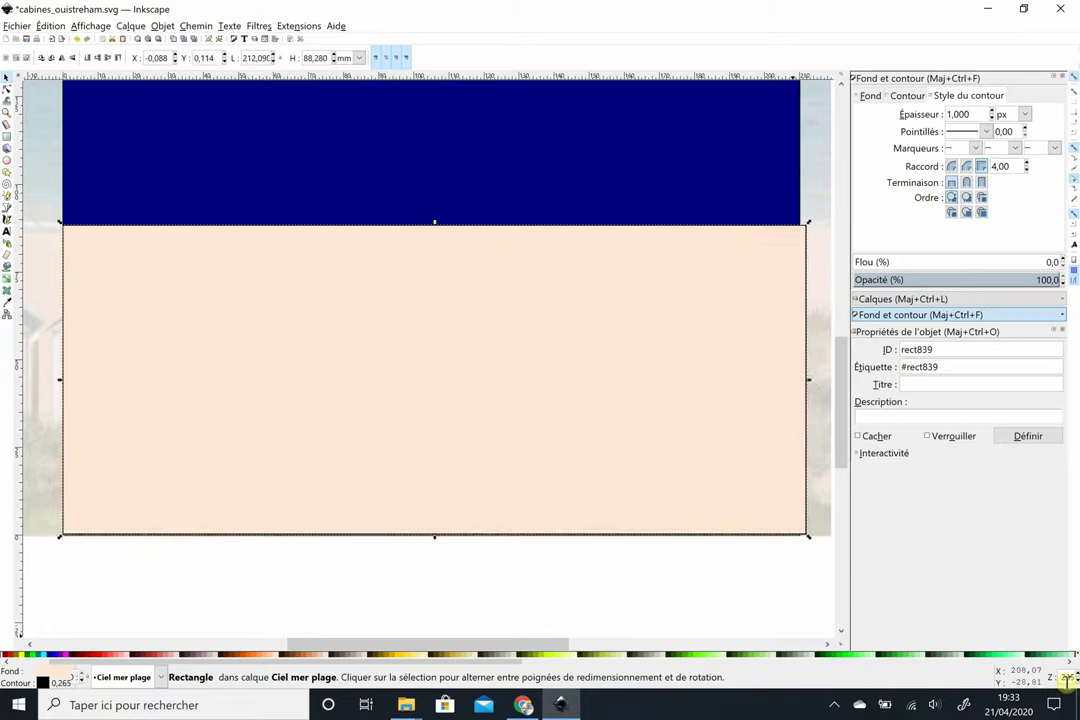
mouse_move(436, 603)
mouse_down()
mouse_move(380, 607)
mouse_move(384, 596)
mouse_up()
scroll(484, 556, right, 5)
click(907, 96)
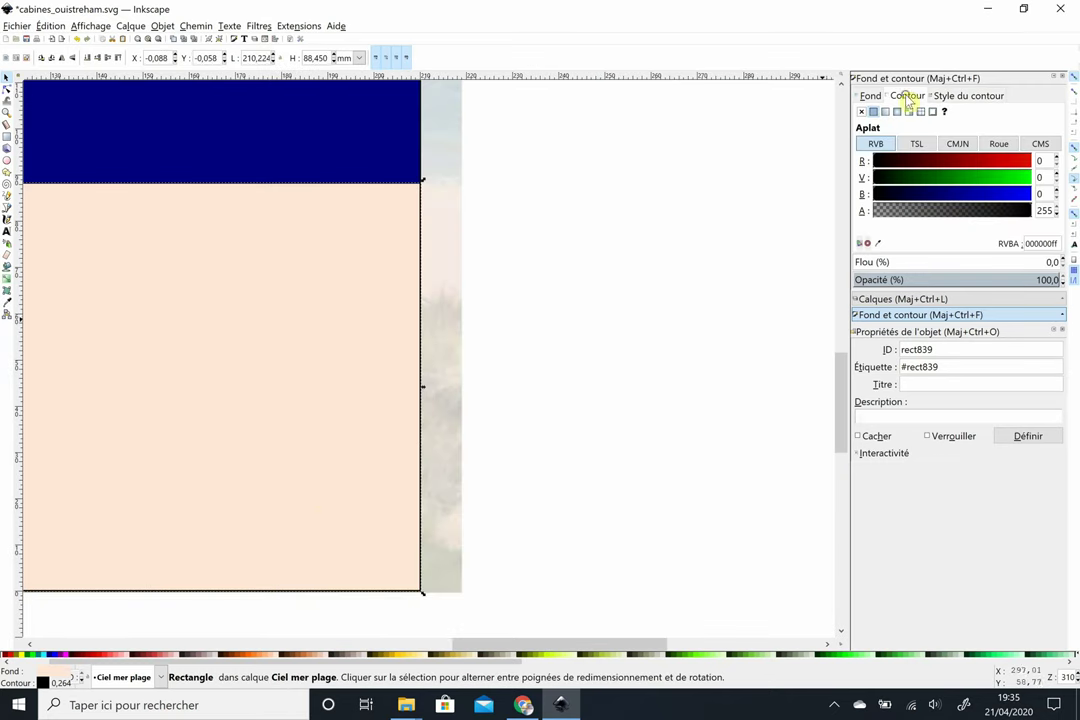
click(161, 26)
click(205, 405)
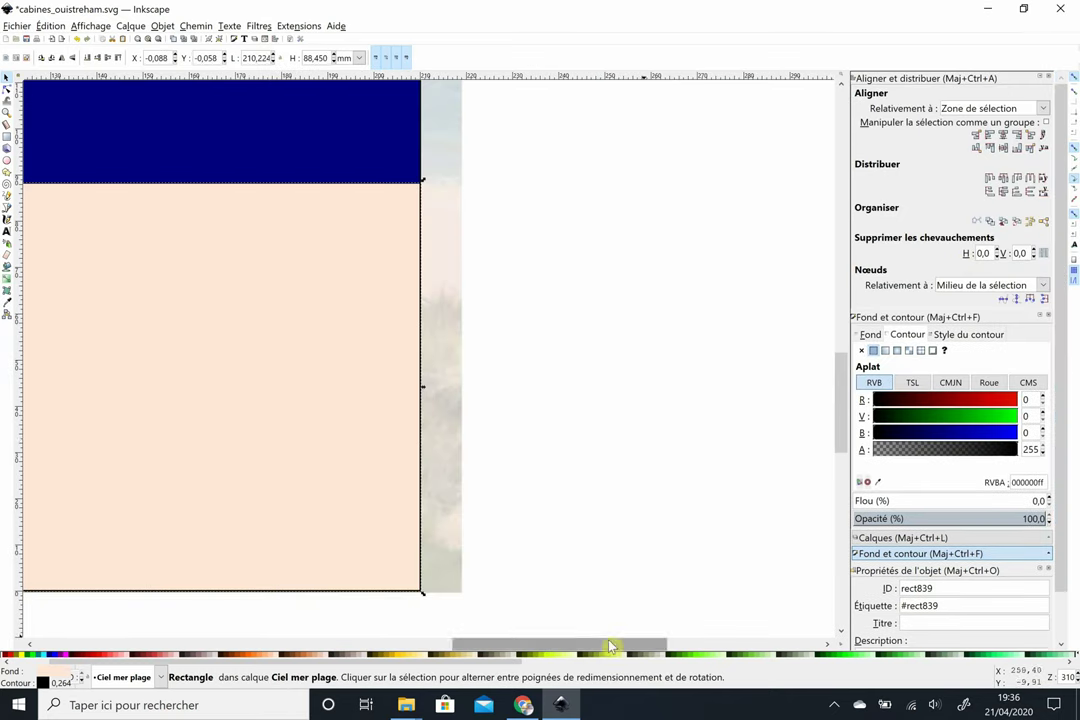
drag(610, 646, 340, 638)
key(Escape)
click(1040, 78)
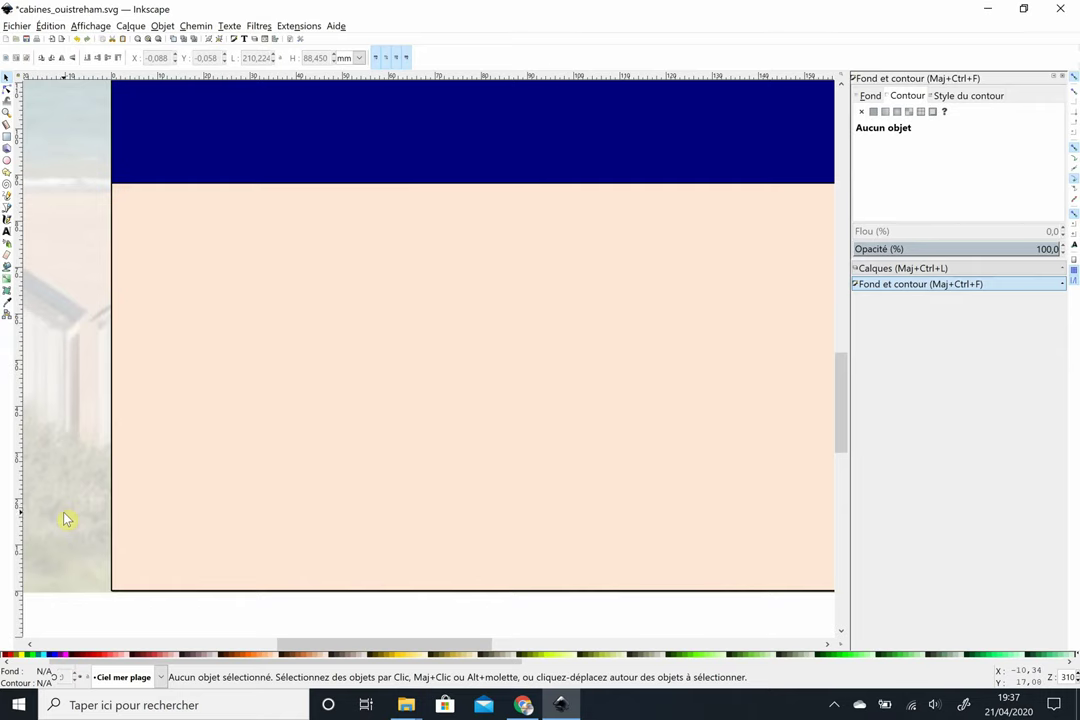
- Make the background photo layer fully opaque
click(900, 268)
click(880, 128)
click(900, 284)
click(900, 284)
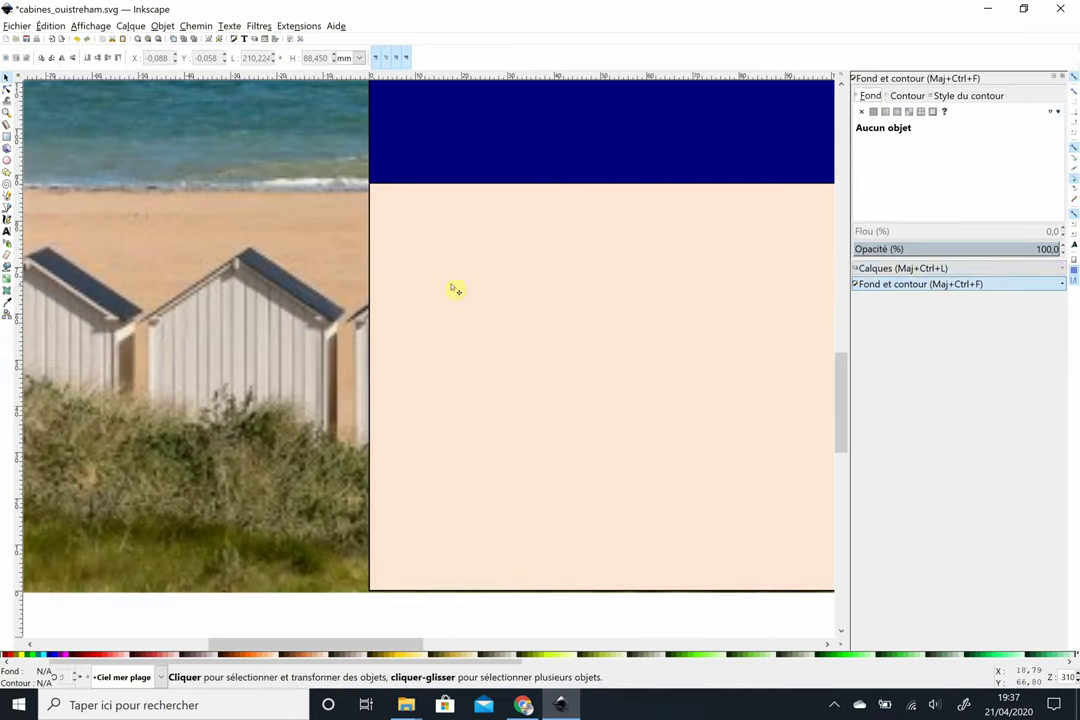
- Fill the beach rectangle with sand colour debb9eff sampled from the photo
click(455, 289)
key(d)
click(271, 203)
key(d)
key(d)
drag(363, 207, 366, 209)
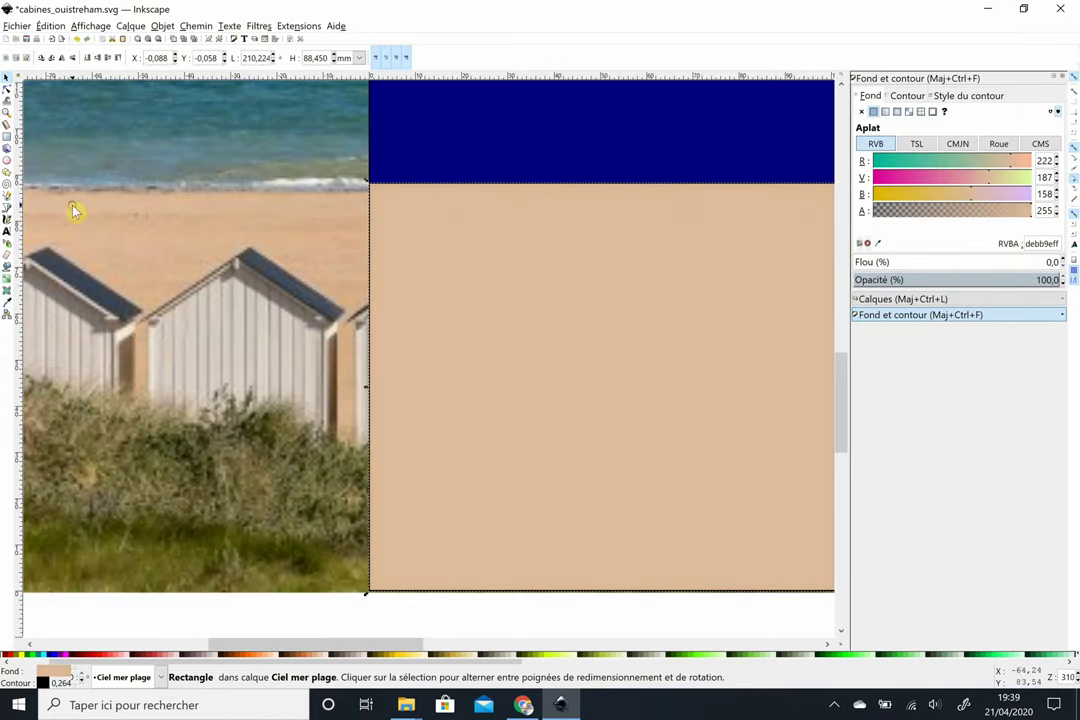
scroll(72, 210, up, 4)
scroll(72, 210, right, 4)
click(600, 380)
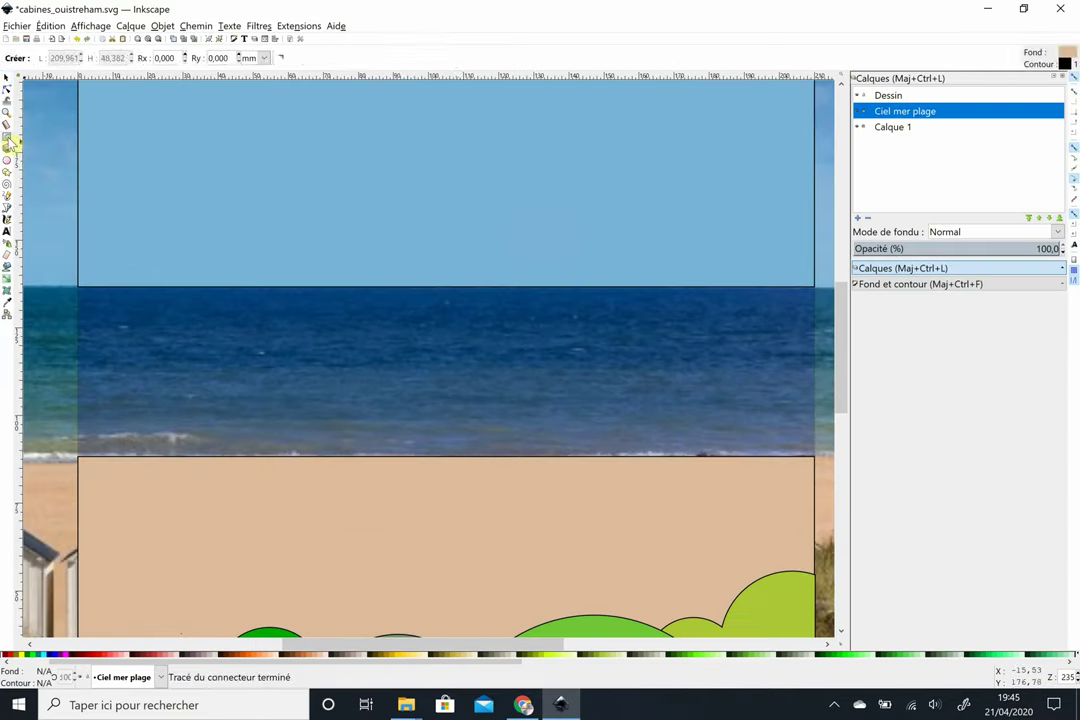
- Halve the sea band's height and colour it deep blue 054f6fff
key(s)
drag(446, 458, 455, 372)
scroll(778, 287, left, 3)
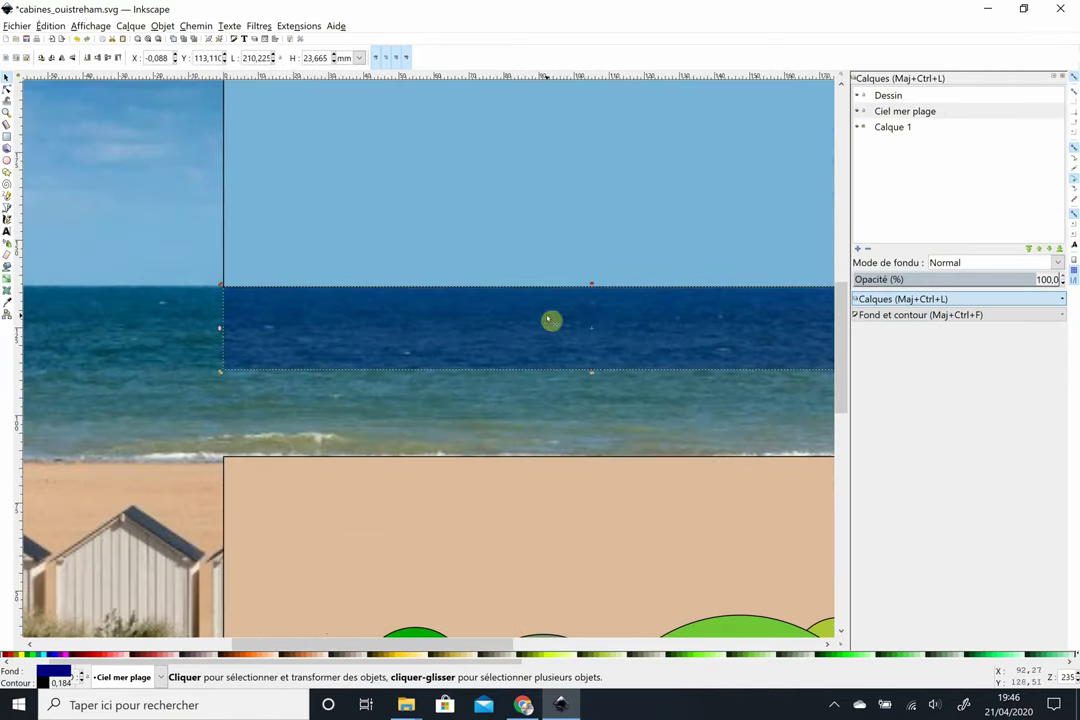
click(905, 111)
click(920, 314)
click(878, 243)
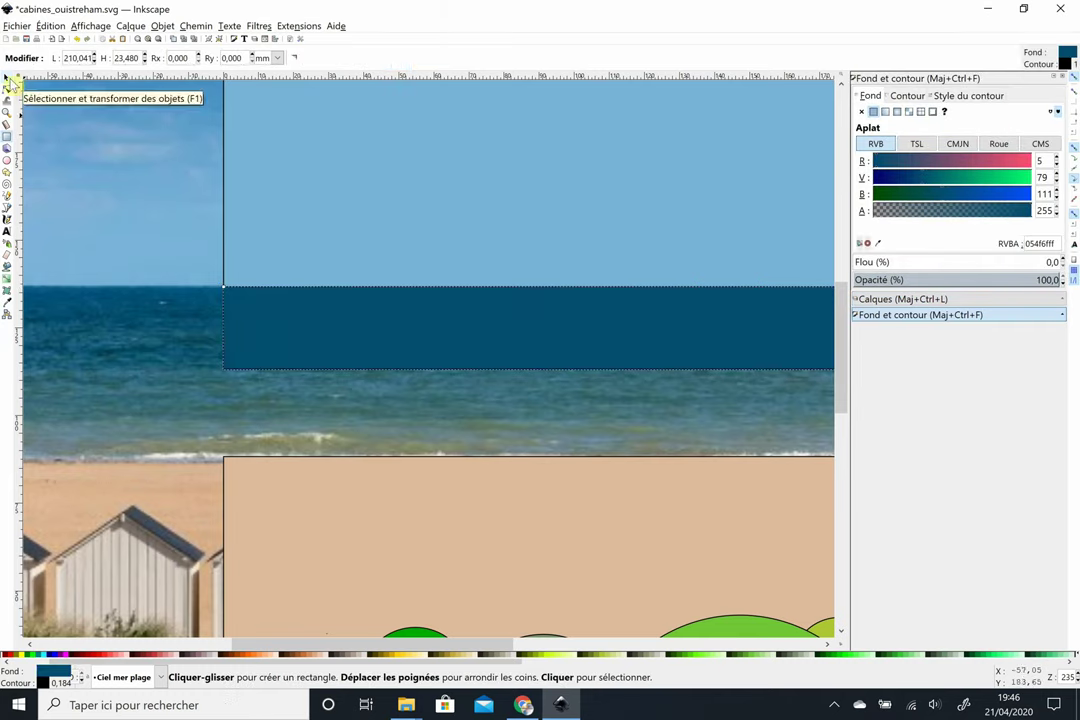
click(7, 77)
- Duplicate the sea band into a shorter teal 386c76ff strip
key(ctrl+d)
drag(593, 336, 593, 421)
drag(528, 457, 403, 464)
key(d)
click(169, 398)
key(s)
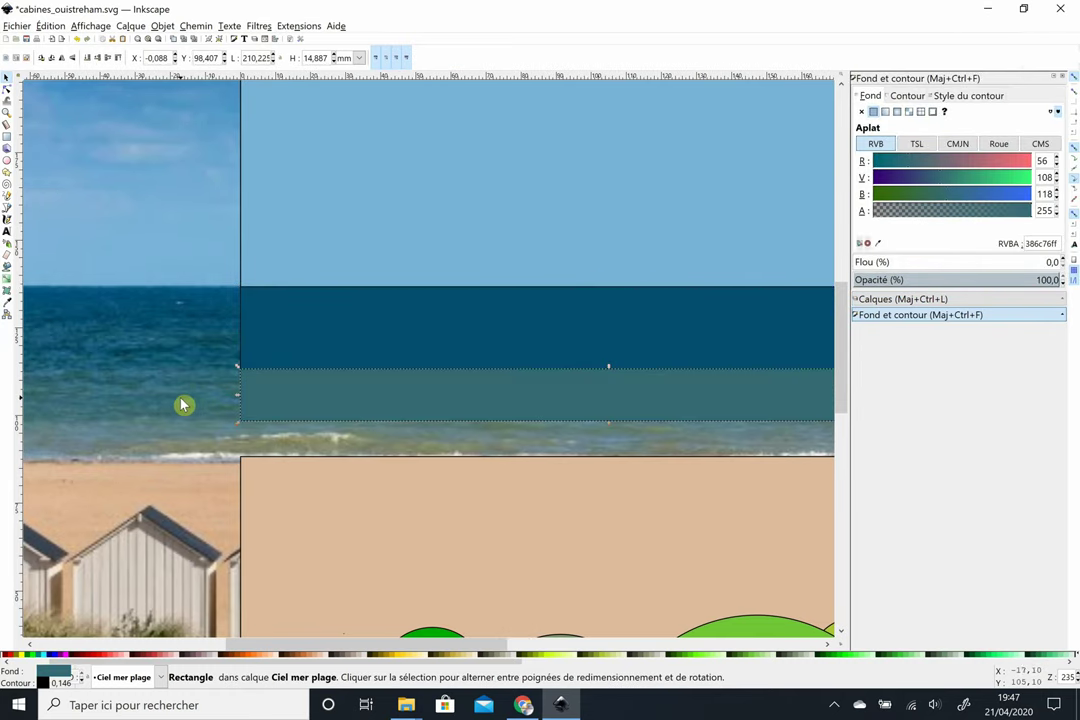
- Shrink the newest strip and colour it grey-green from the shallow water
drag(608, 472, 608, 456)
key(d)
click(193, 441)
key(s)
click(968, 95)
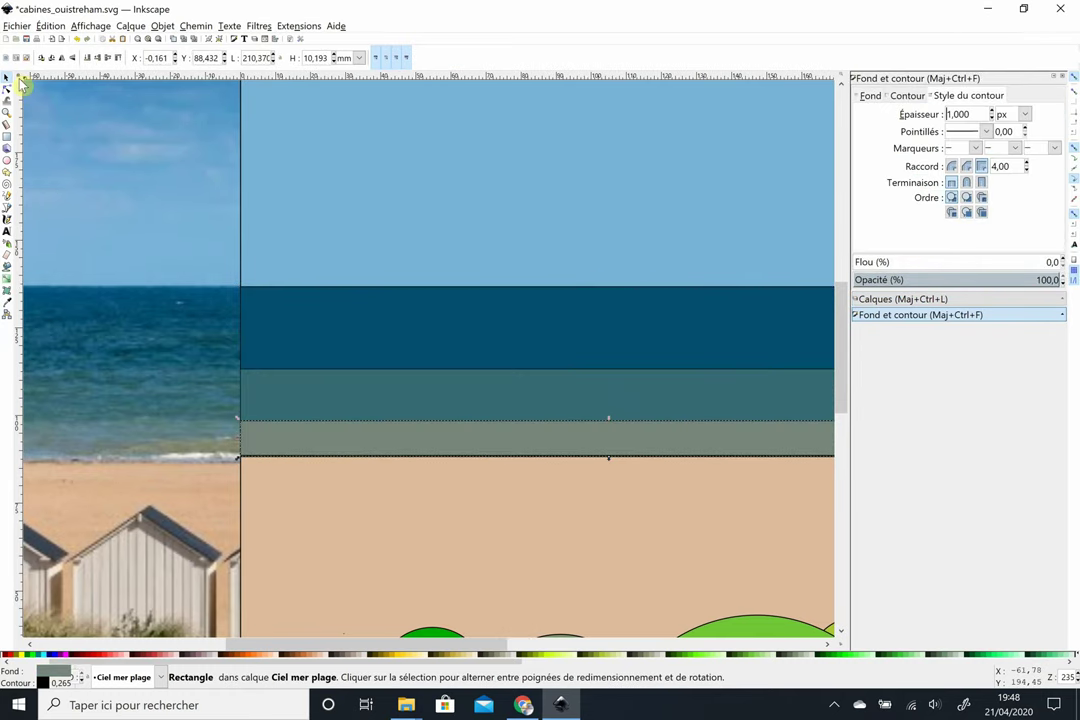
key(Escape)
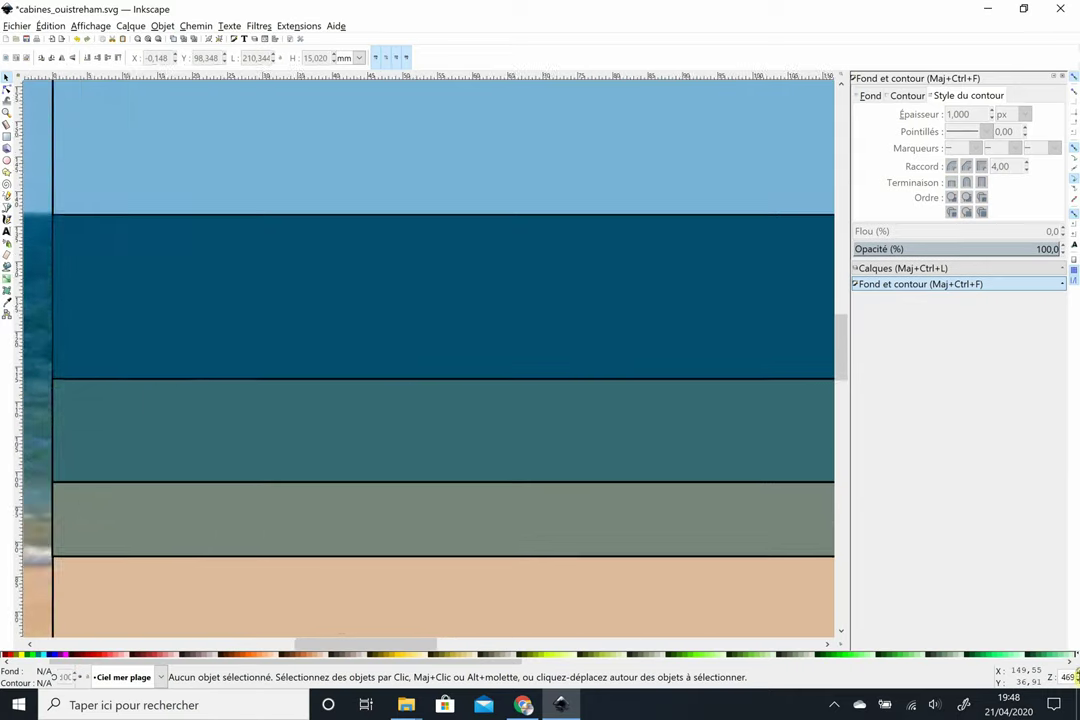
- Recolour the top-right and bottom-right bushes in olive tones sampled from the dune grass
key(5)
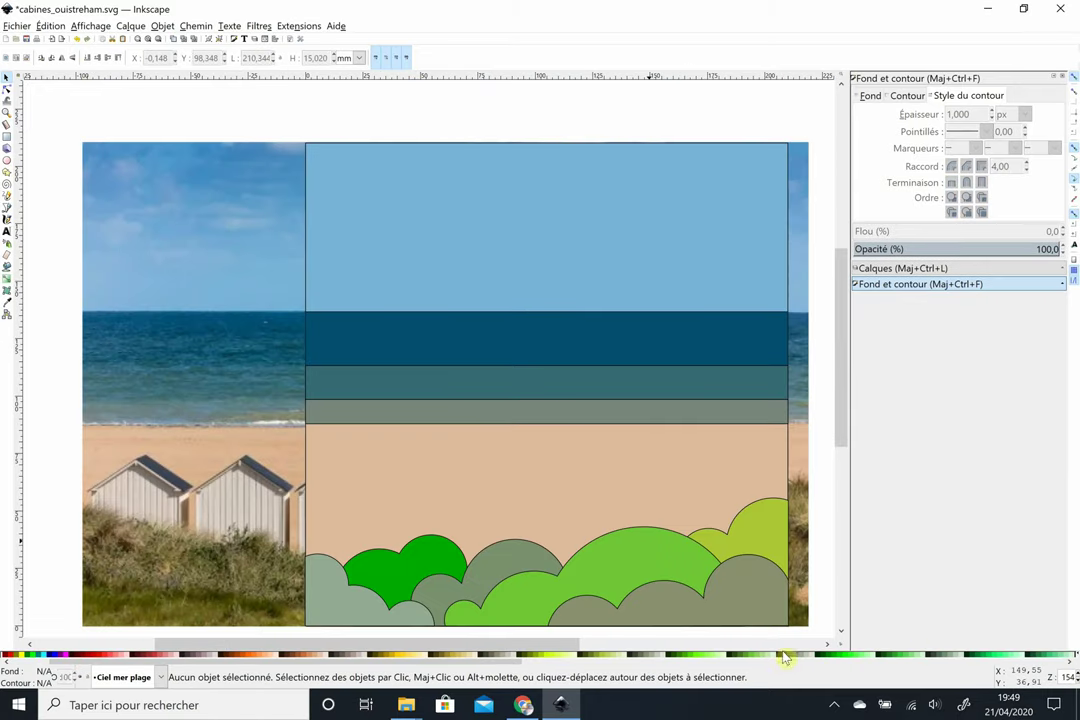
click(900, 268)
key(Tab)
click(905, 315)
key(d)
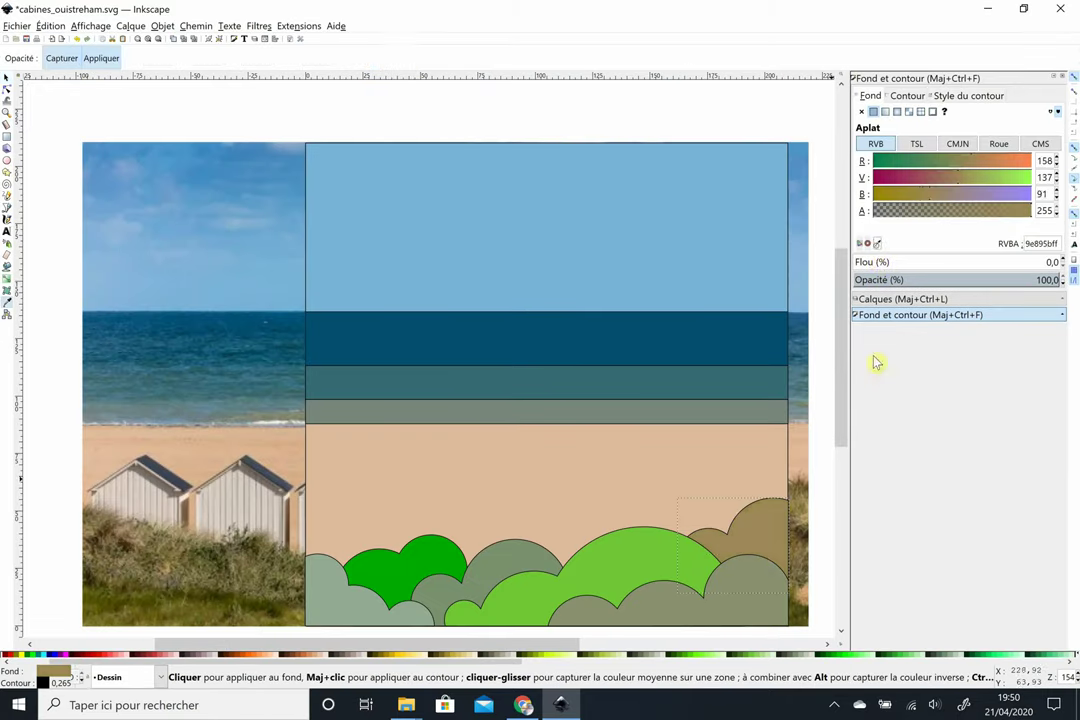
key(s)
click(700, 605)
click(600, 560)
- Recolour the left bushes in dark and brownish olive, then save the drawing
click(289, 600)
click(478, 550)
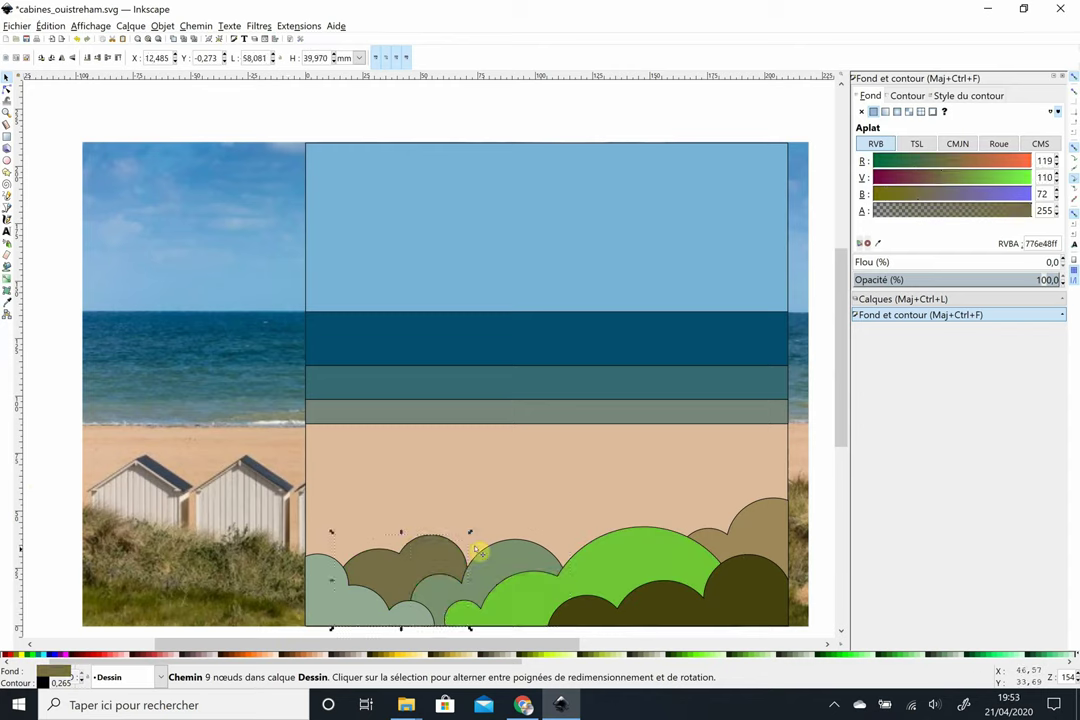
key(d)
click(207, 568)
key(s)
click(222, 608)
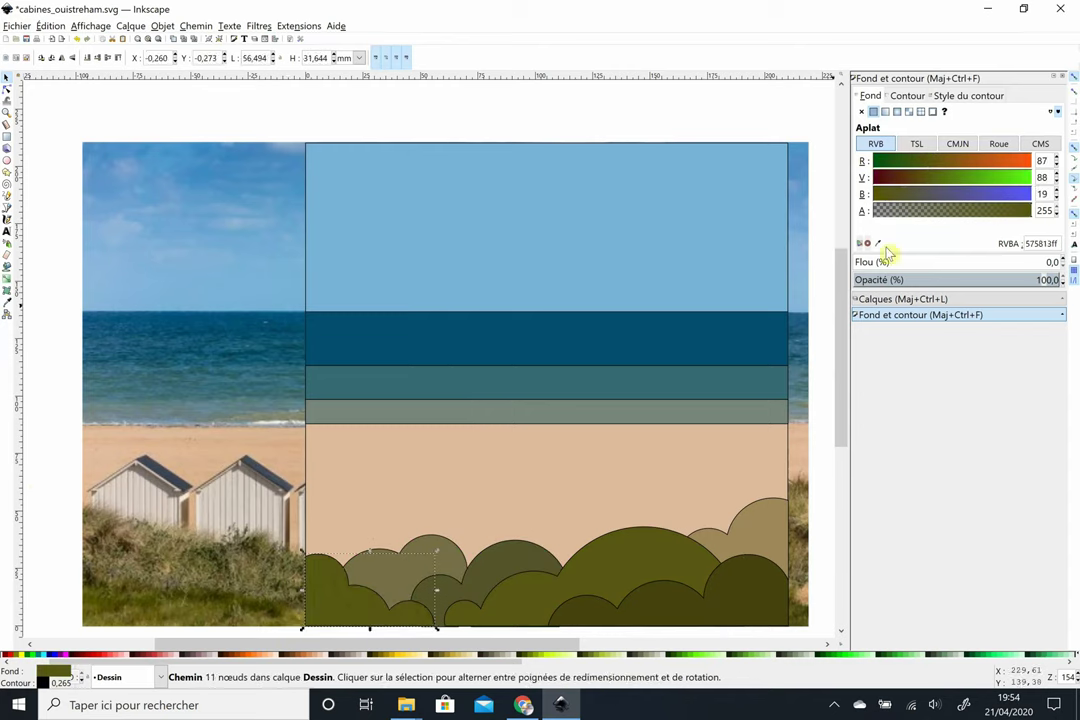
key(d)
click(149, 607)
key(s)
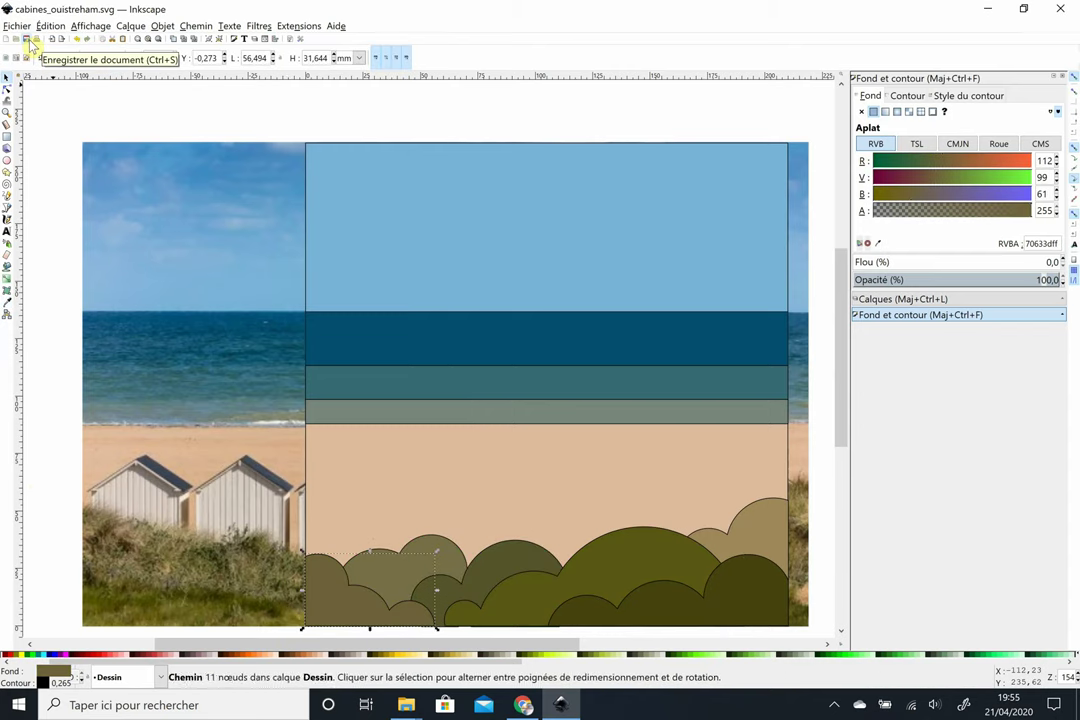
click(546, 340)
click(937, 96)
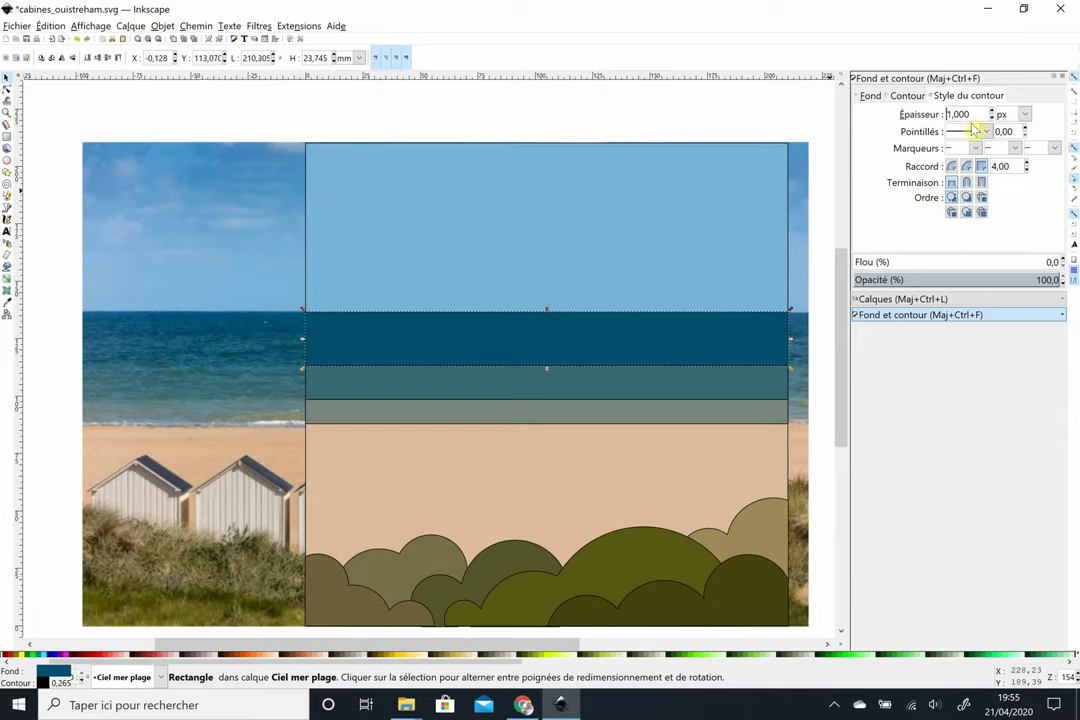
- Merge the first cloud's circles and base into one white shape
click(650, 345)
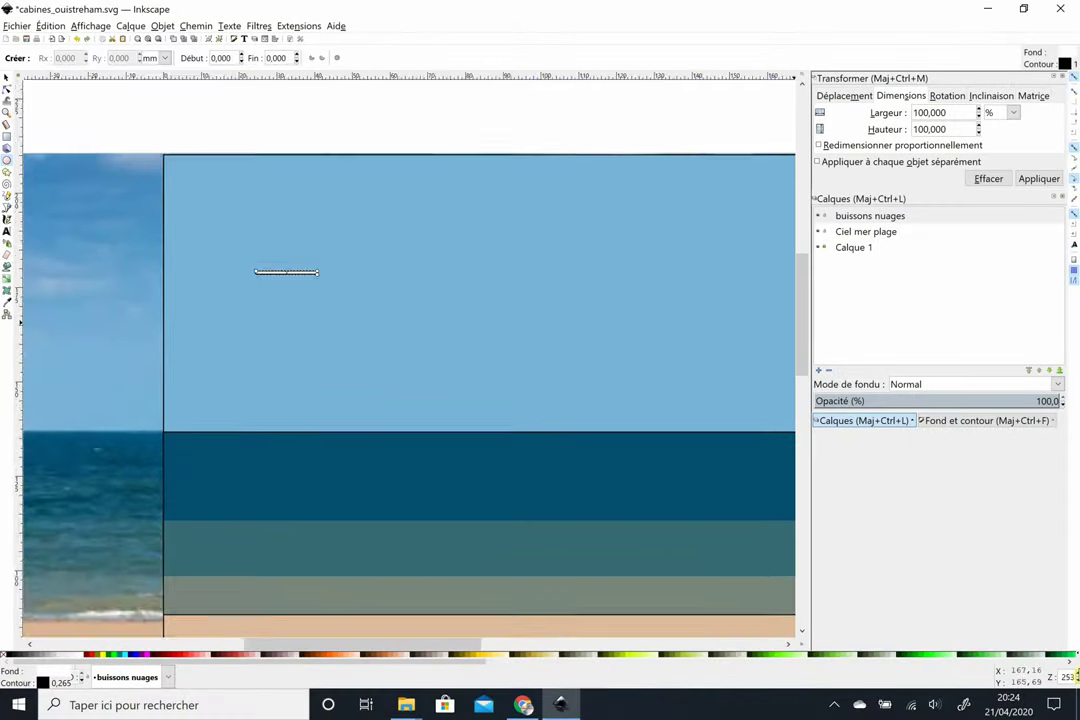
click(8, 163)
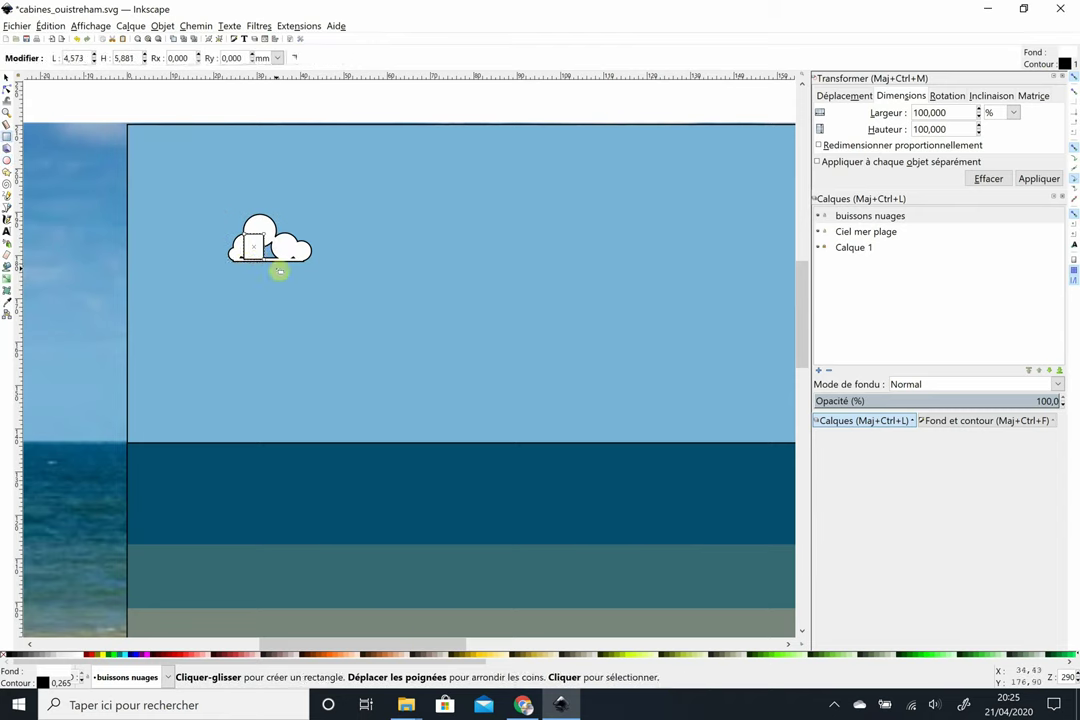
key(e)
key(n)
ctrl+scroll(229, 506, up, 2)
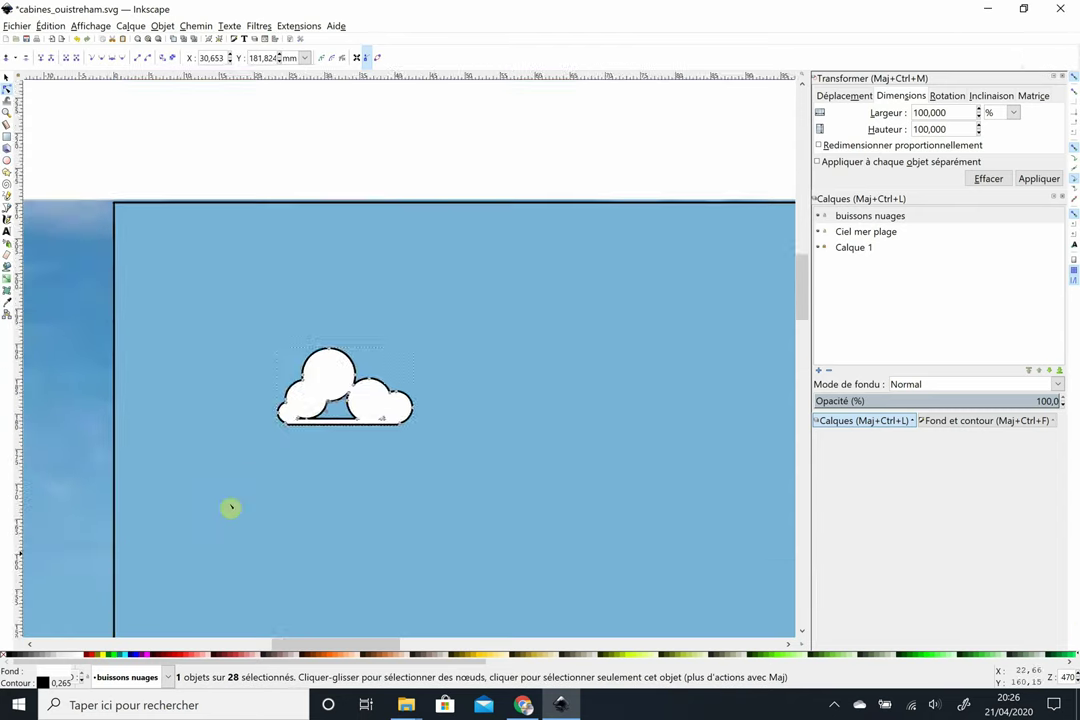
click(285, 410)
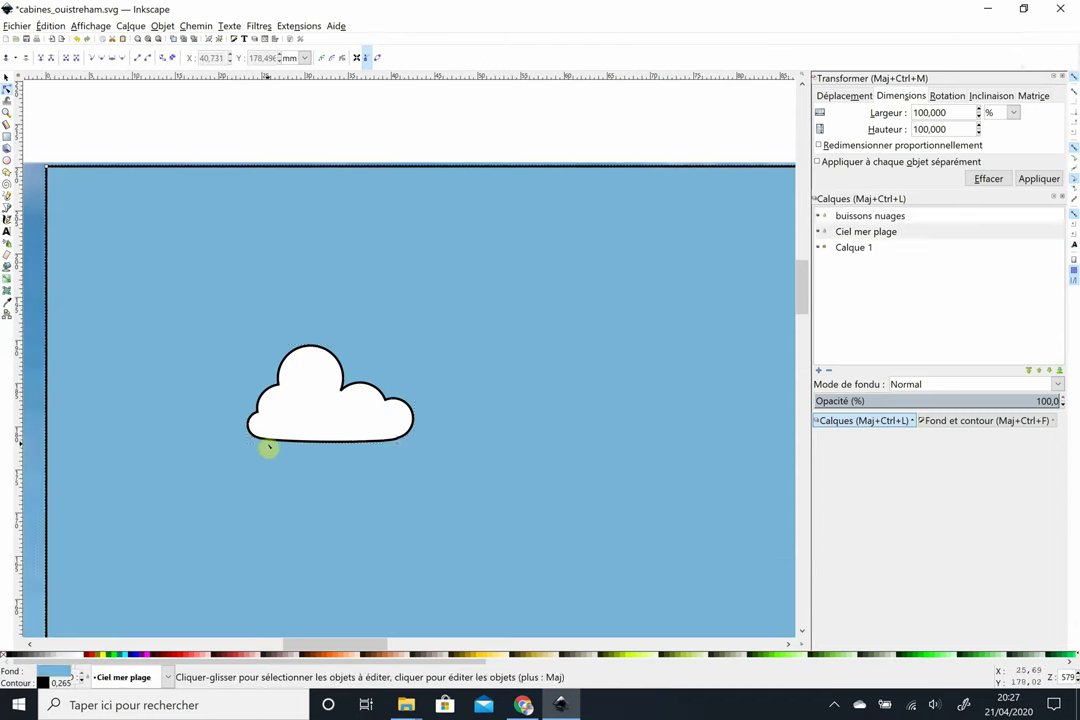
- Add a small circle on top of the cloud and select it with the cloud
key(e)
drag(332, 367, 360, 395)
click(6, 82)
shift+click(353, 374)
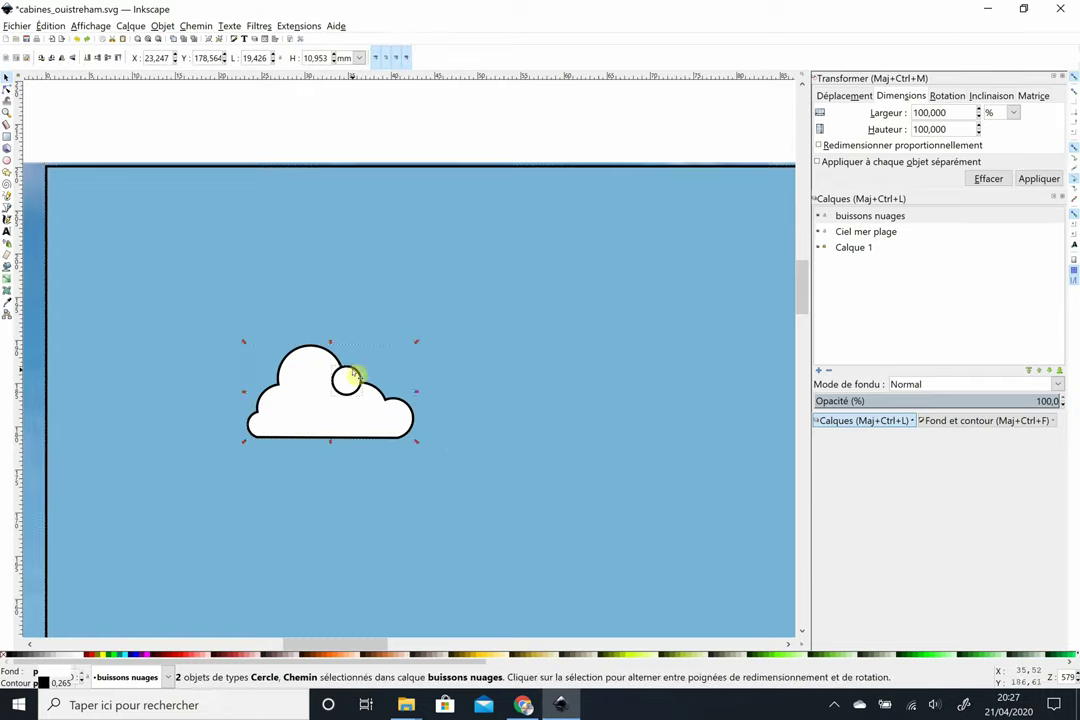
ctrl+scroll(236, 541, down, 2)
scroll(236, 541, right, 5)
scroll(236, 541, left, 2)
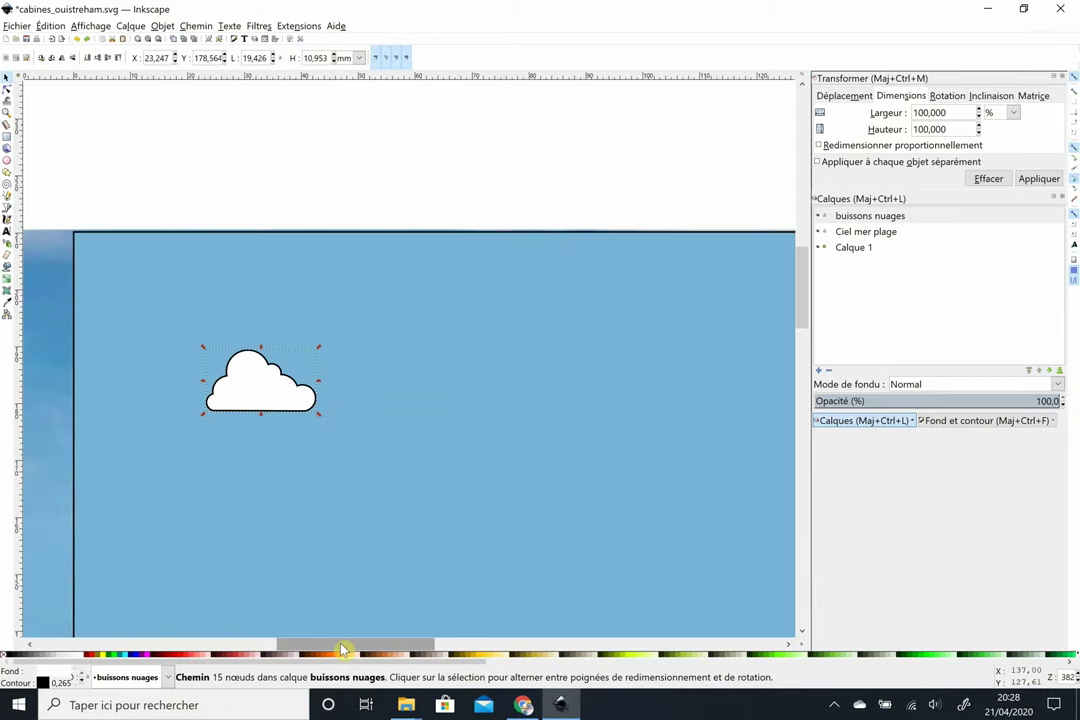
- Start a second cloud with a thin base strip and overlapping circles above it
click(6, 136)
drag(312, 463, 416, 466)
key(ctrl+v)
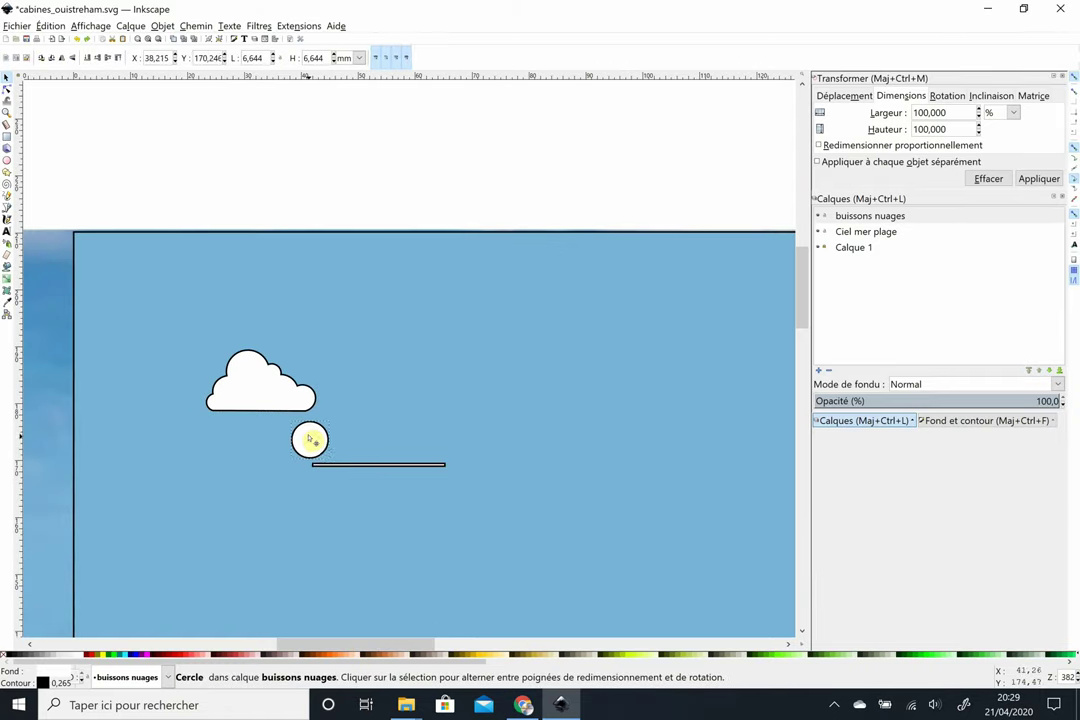
key(e)
mouse_move(333, 456)
mouse_down()
mouse_move(395, 412)
mouse_move(484, 400)
mouse_up()
drag(333, 443, 353, 416)
key(e)
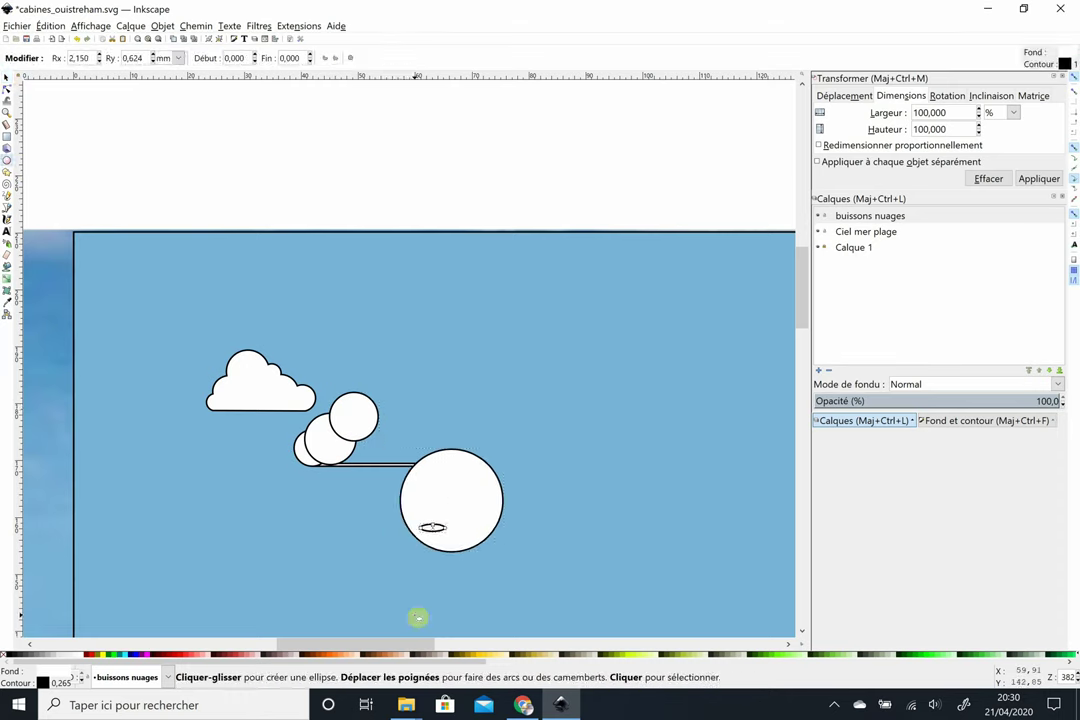
key(e)
mouse_move(360, 461)
mouse_down()
mouse_move(453, 464)
mouse_move(410, 429)
mouse_up()
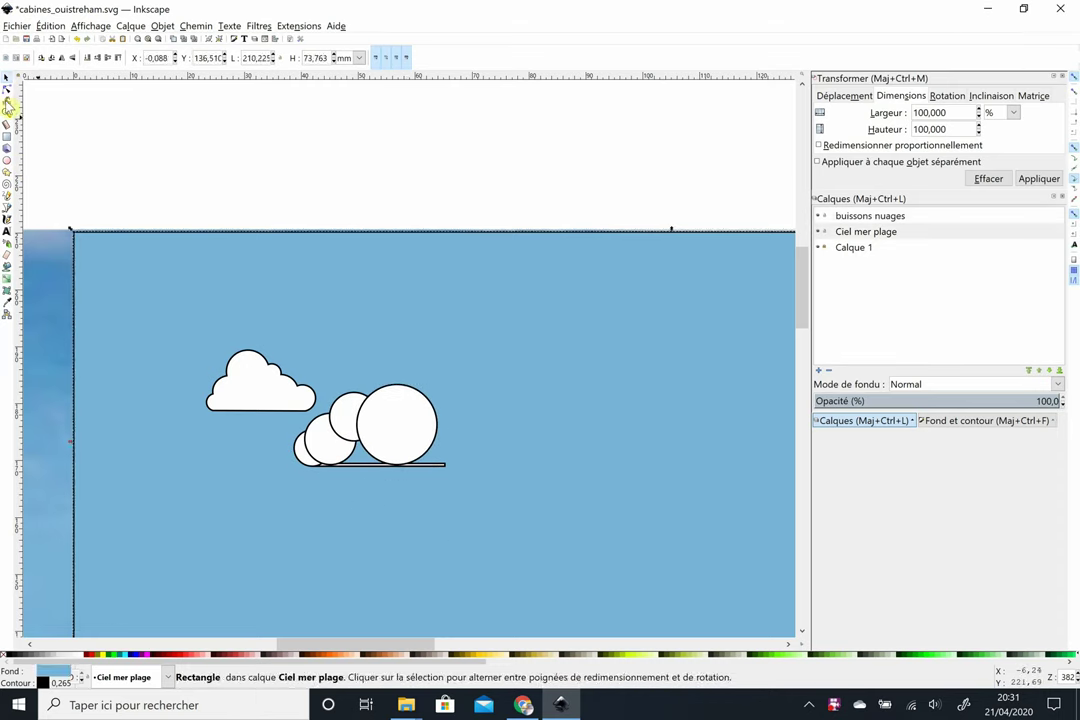
- Finish the second cloud by filling the gap with a rectangle and unioning everything
key(ctrl+v)
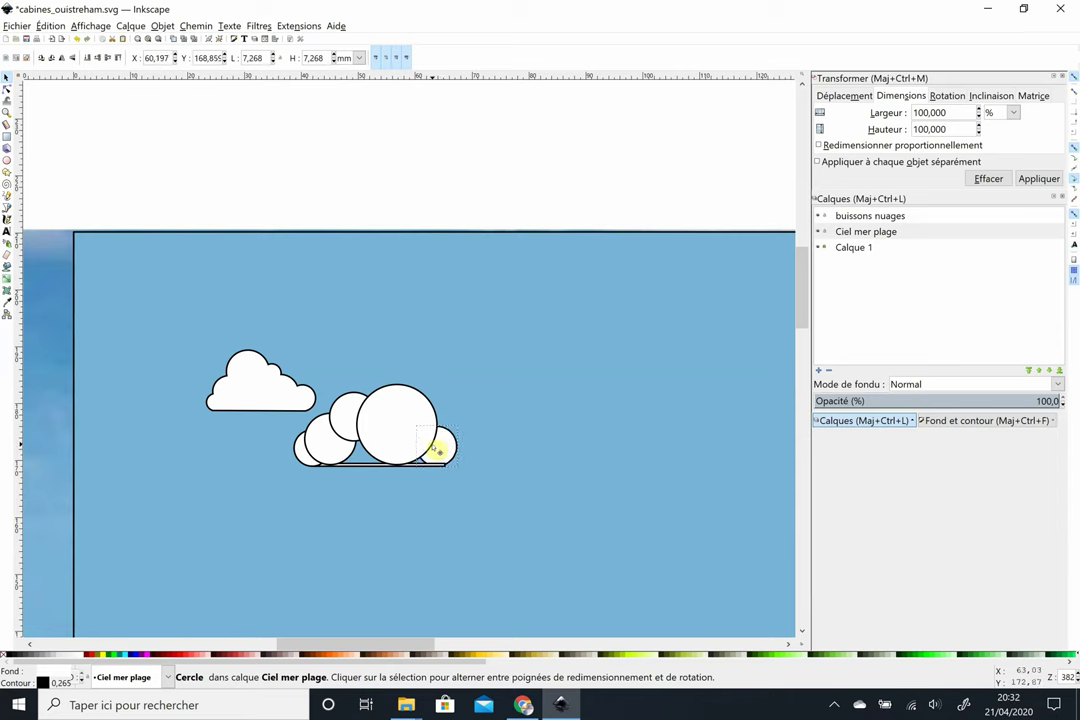
key(r)
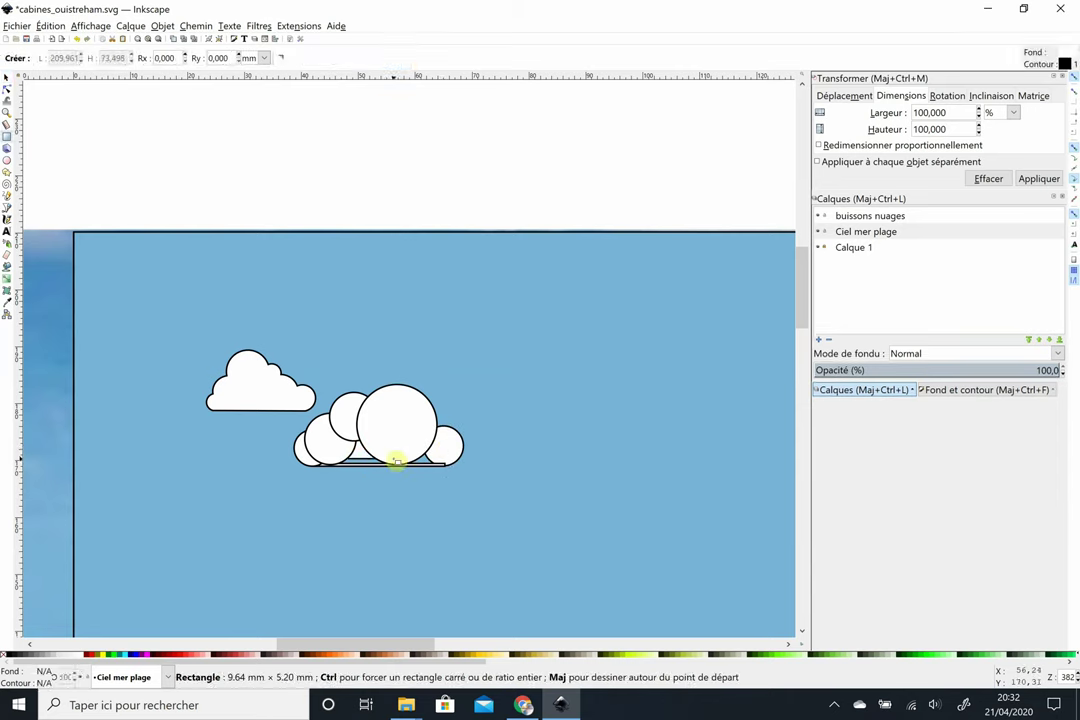
drag(445, 428, 337, 465)
key(ctrl+plus)
key(n)
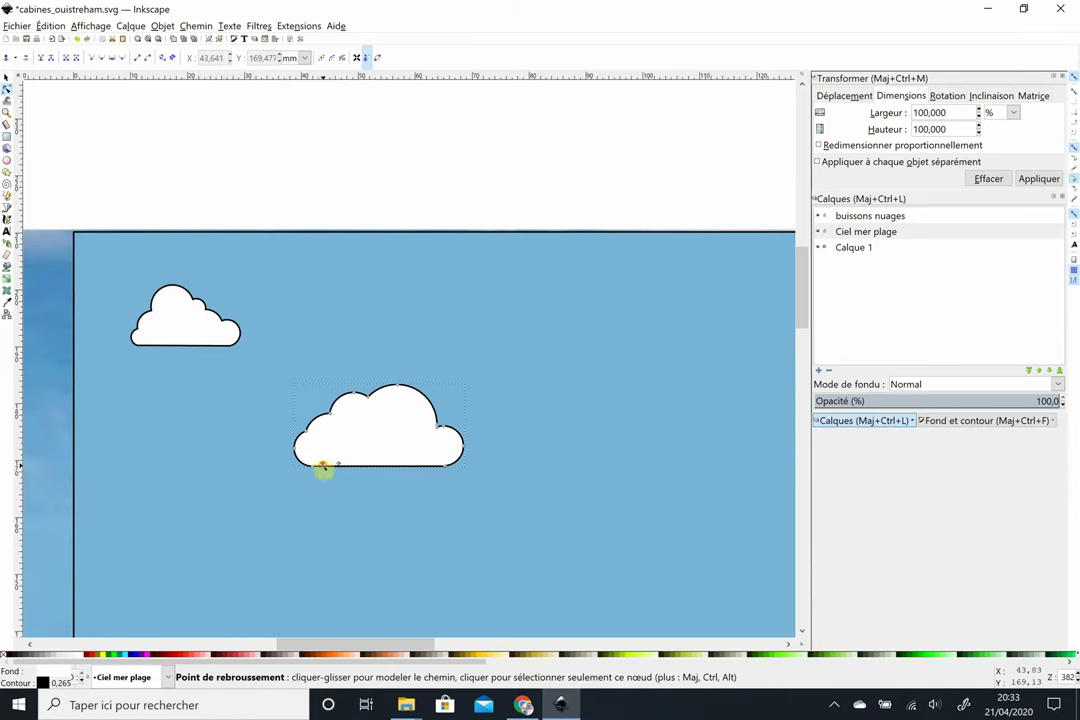
key(ctrl+plus)
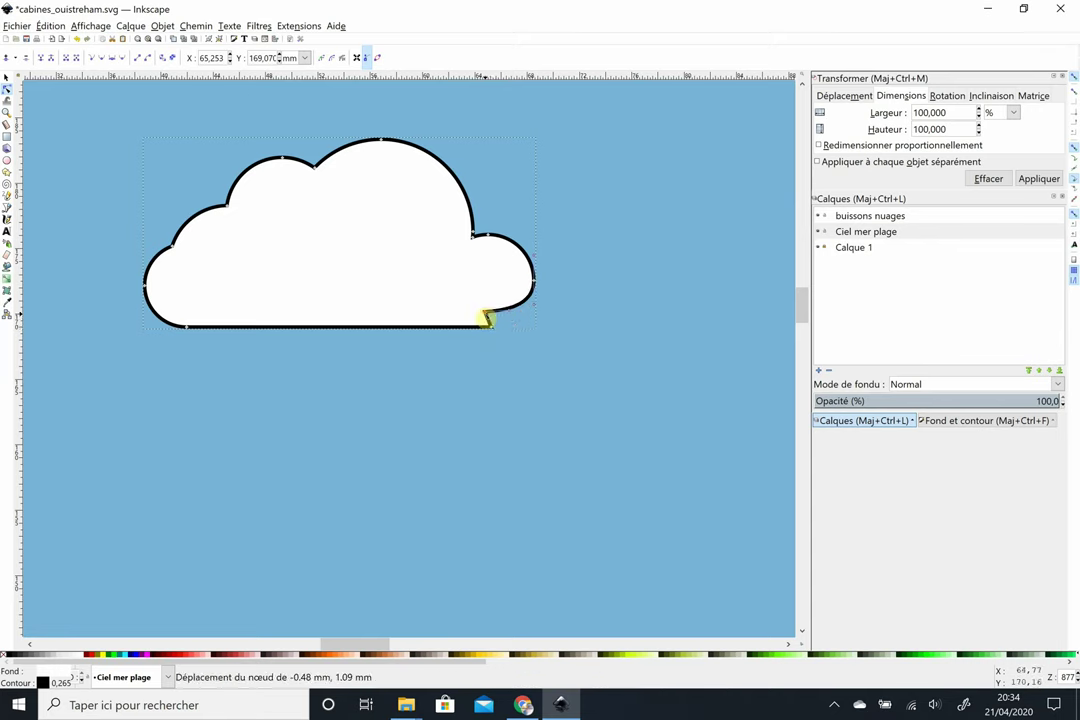
key(minus)
key(minus)
key(minus)
key(s)
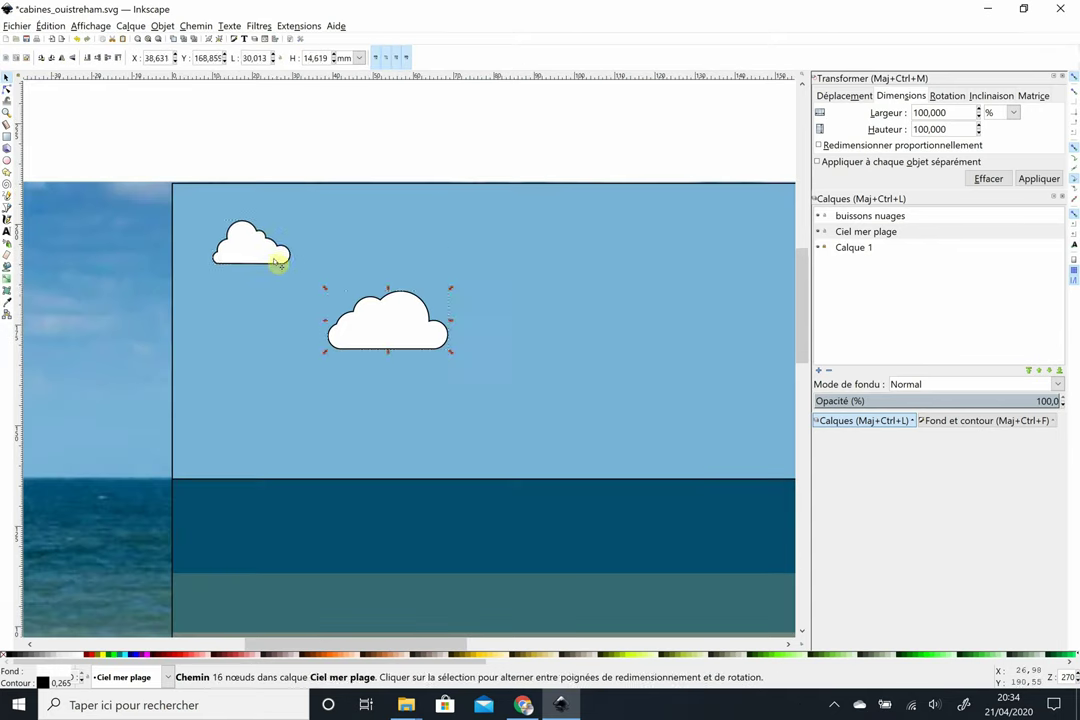
click(277, 262)
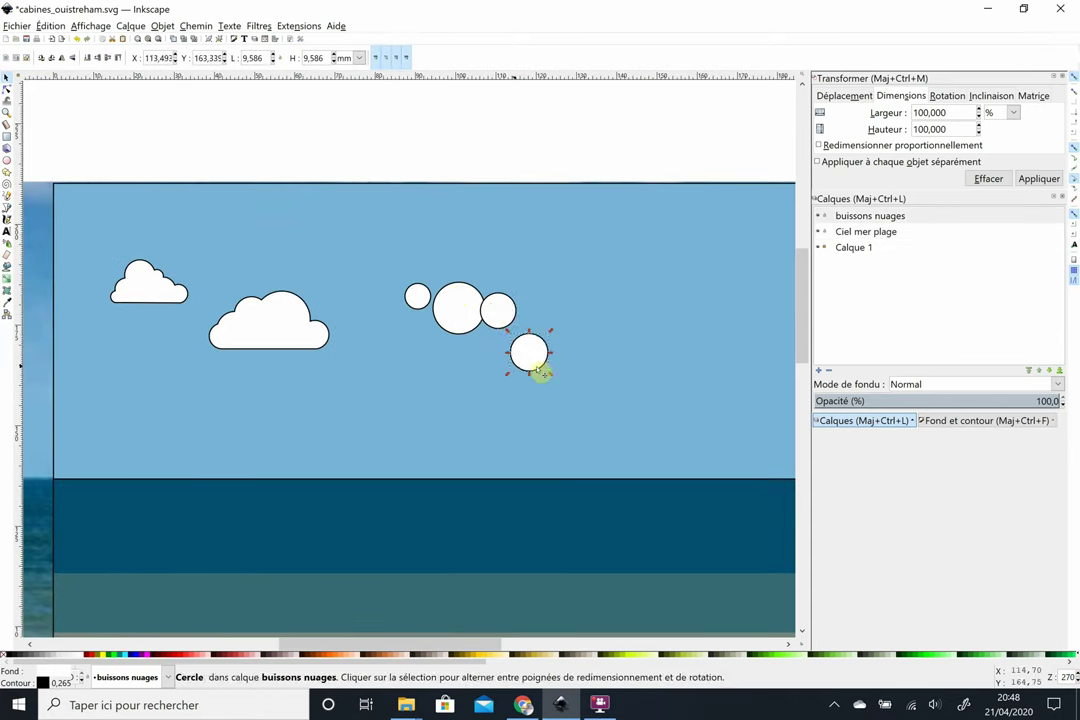
- Start a third cloud from pasted circles, discarding a misplaced rectangle
key(e)
key(ctrl+v)
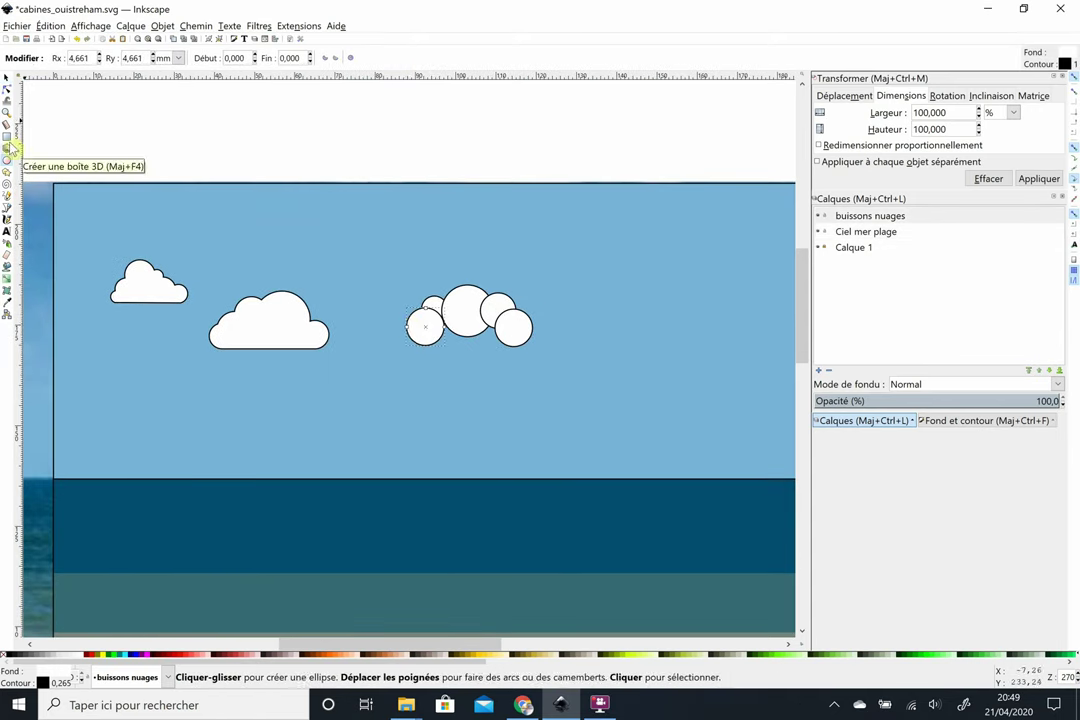
click(7, 136)
drag(408, 324, 532, 342)
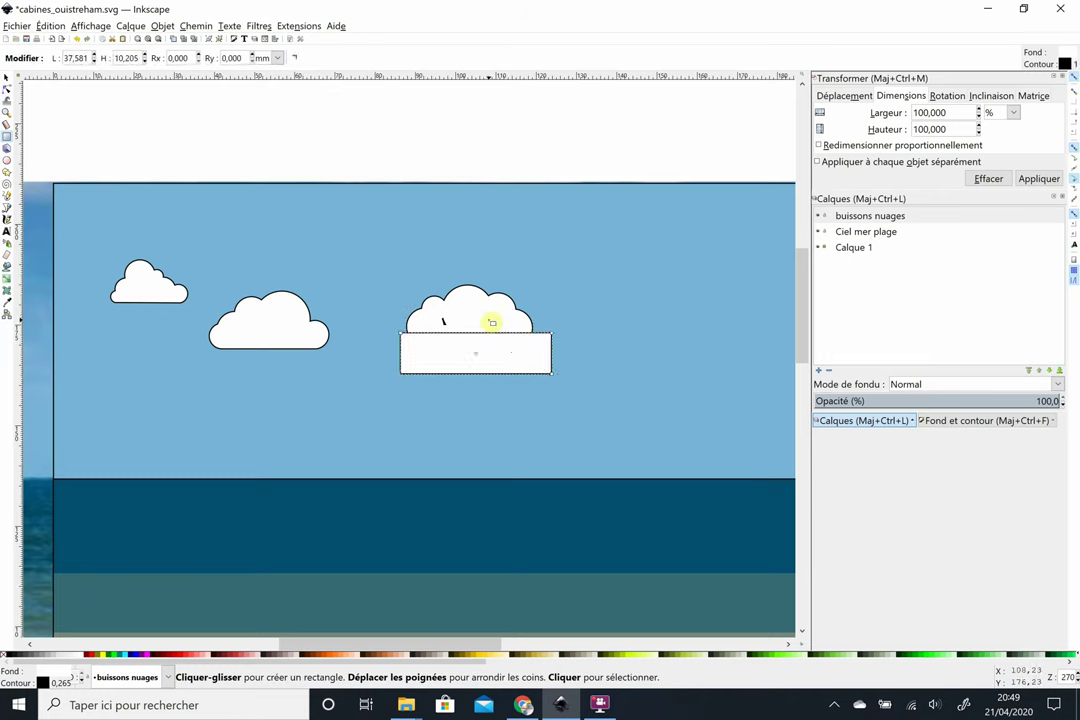
key(Delete)
key(ctrl+z)
- Union the third cloud's circles and flatten its bottom with Path > Difference
drag(447, 319, 476, 318)
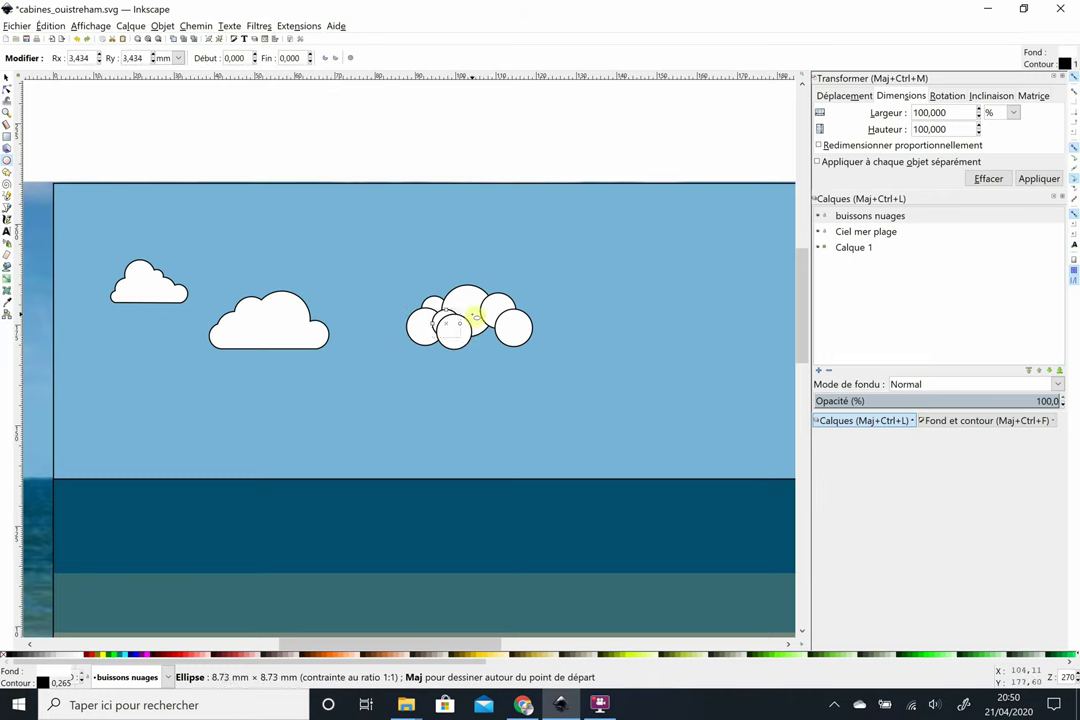
key(ctrl+plus)
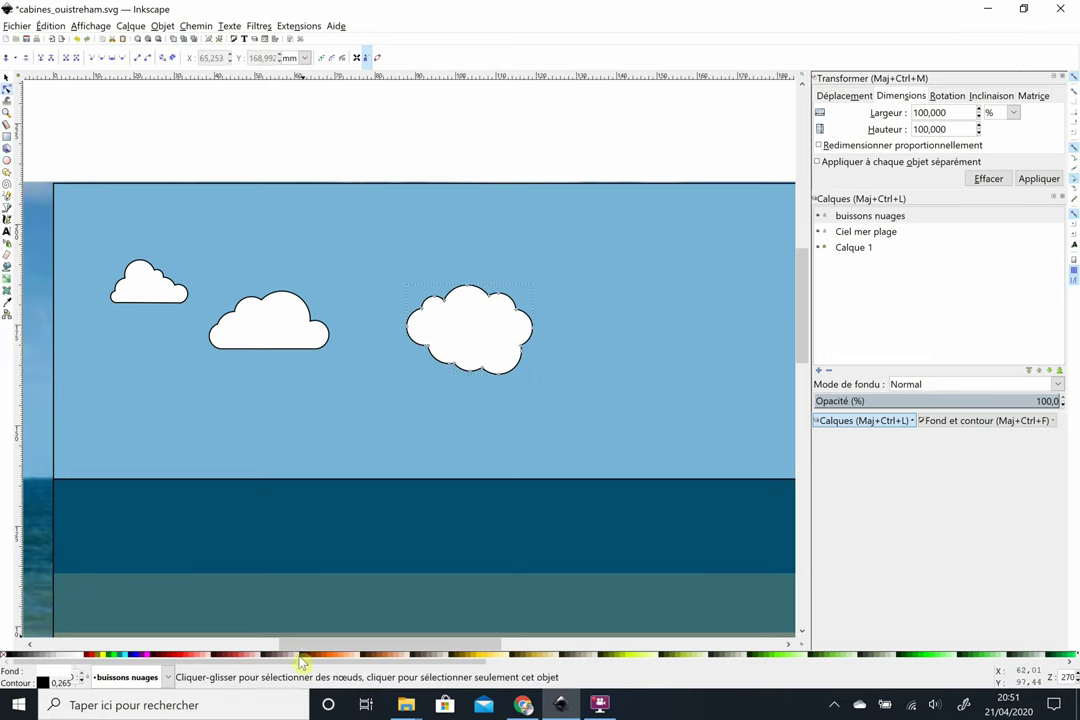
drag(405, 420, 557, 348)
shift+click(470, 300)
key(ctrl+minus)
key(plus)
key(plus)
key(plus)
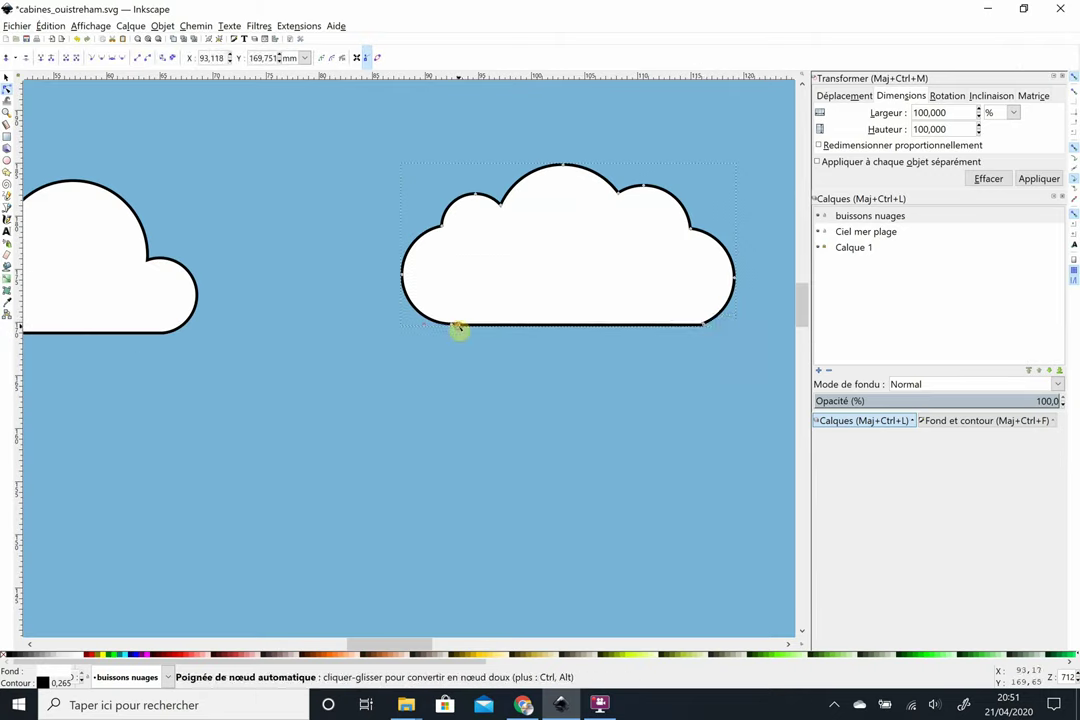
key(minus)
key(minus)
key(minus)
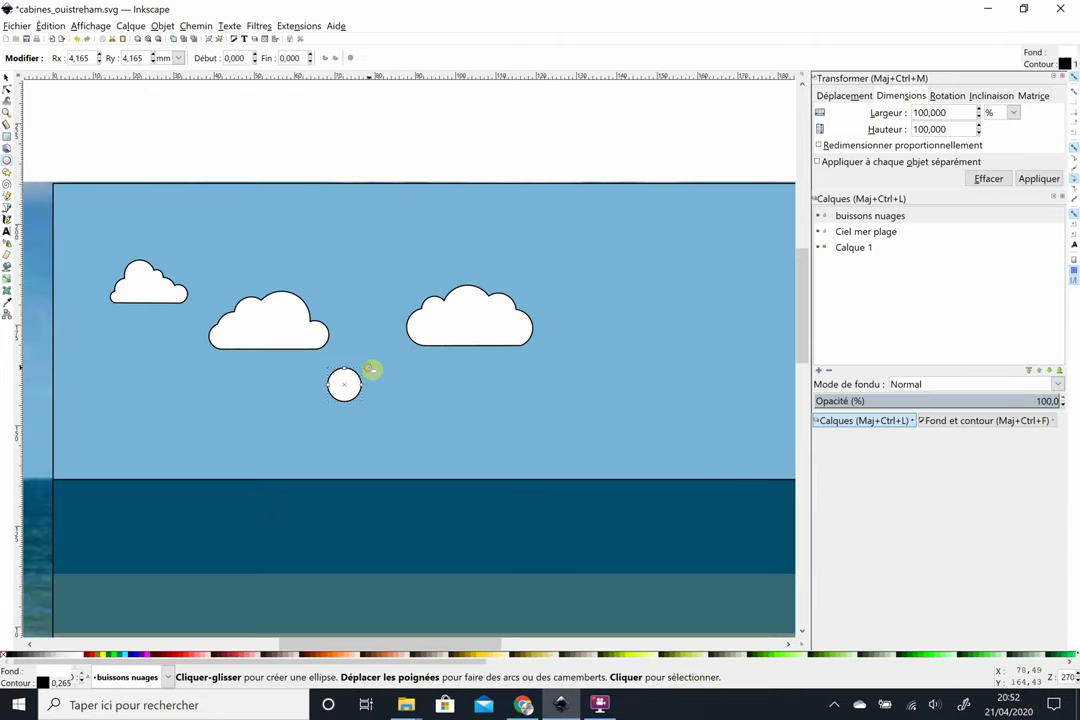
- Assemble a fourth cloud from circles and a rectangle merged with Union
drag(371, 366, 368, 383)
click(8, 138)
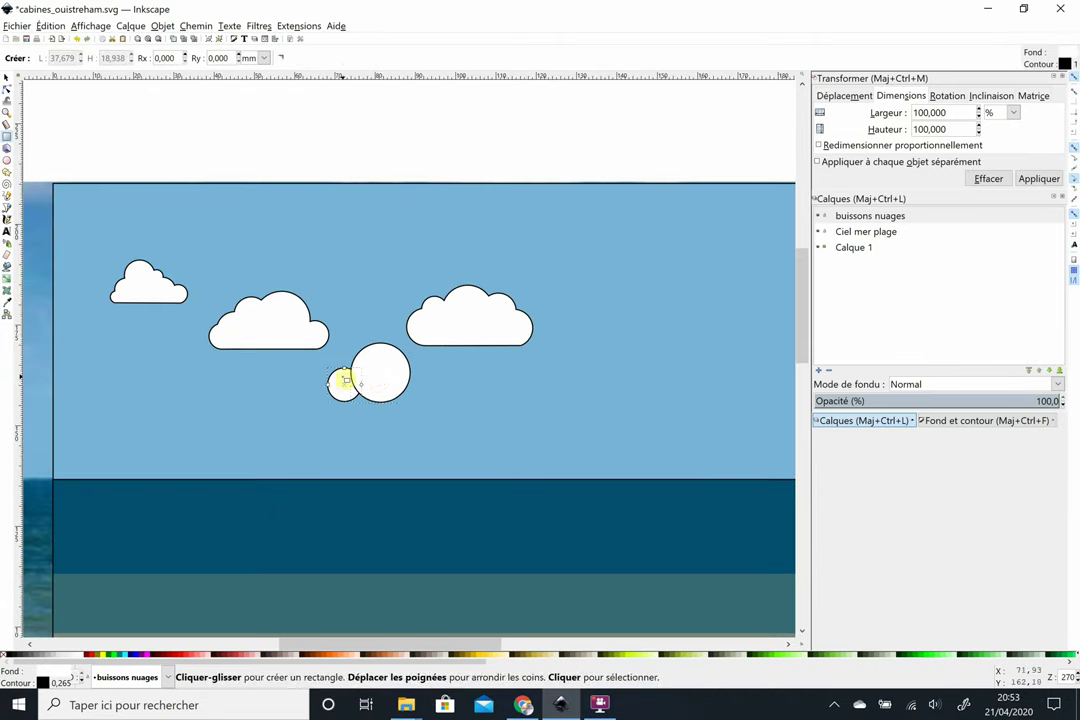
key(s)
click(343, 381)
key(ctrl+plus)
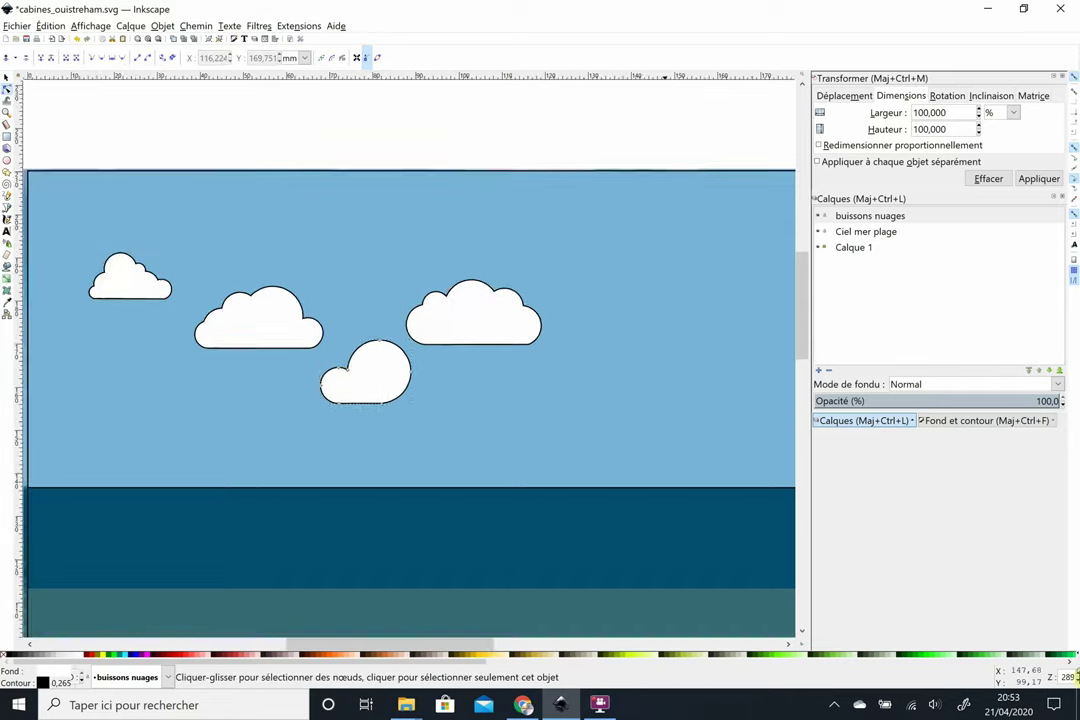
key(plus)
key(plus)
key(plus)
key(minus)
key(minus)
key(minus)
key(minus)
key(minus)
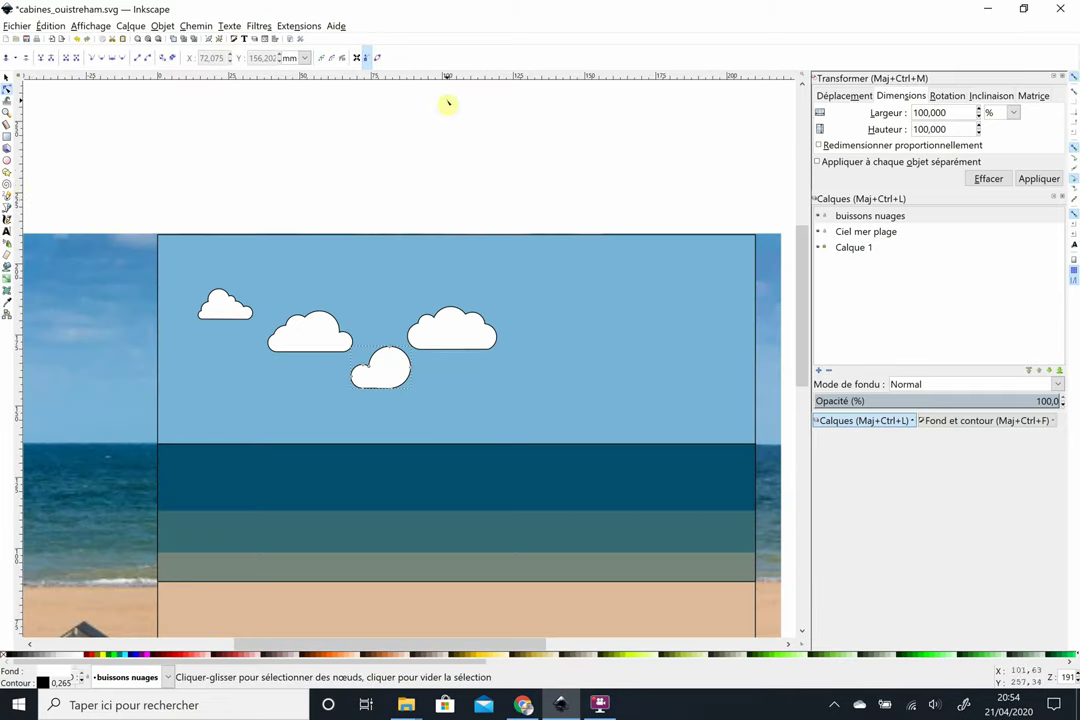
- Move the last circle onto the small cloud and union the circles and rectangle into one shape
key(s)
mouse_move(585, 286)
mouse_down()
mouse_move(560, 297)
mouse_move(587, 313)
mouse_up()
key(r)
key(plus)
key(s)
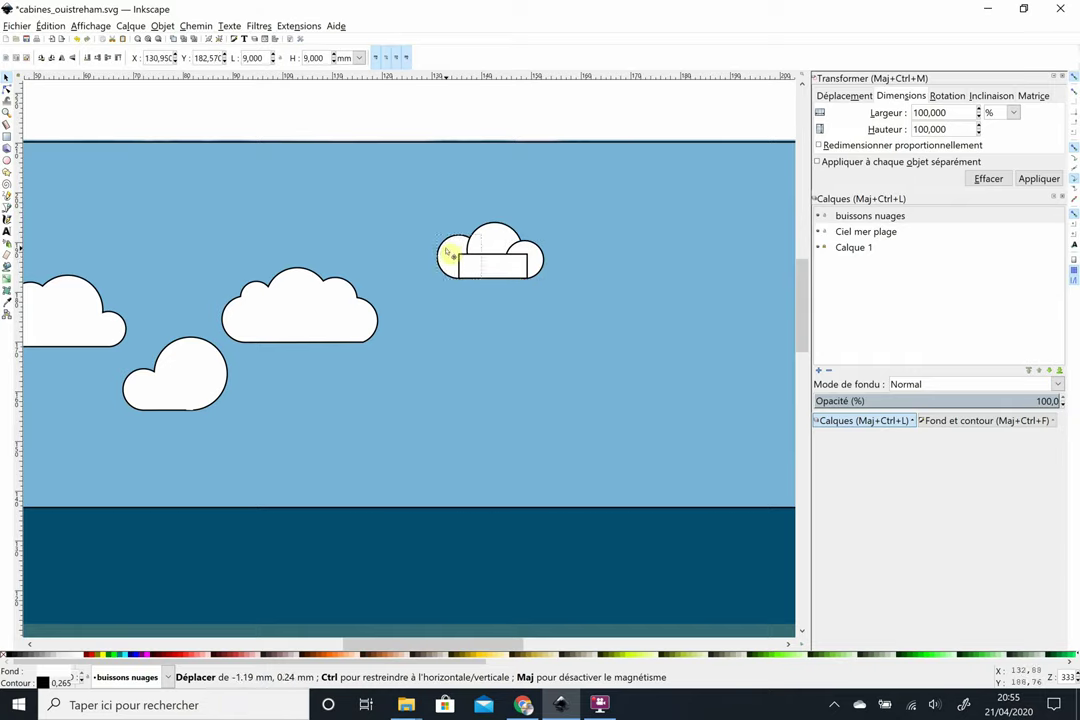
key(ctrl+plus)
key(n)
- Draw three overlapping circles for a new cloud on the right and nudge them into place
scroll(186, 517, up, 5)
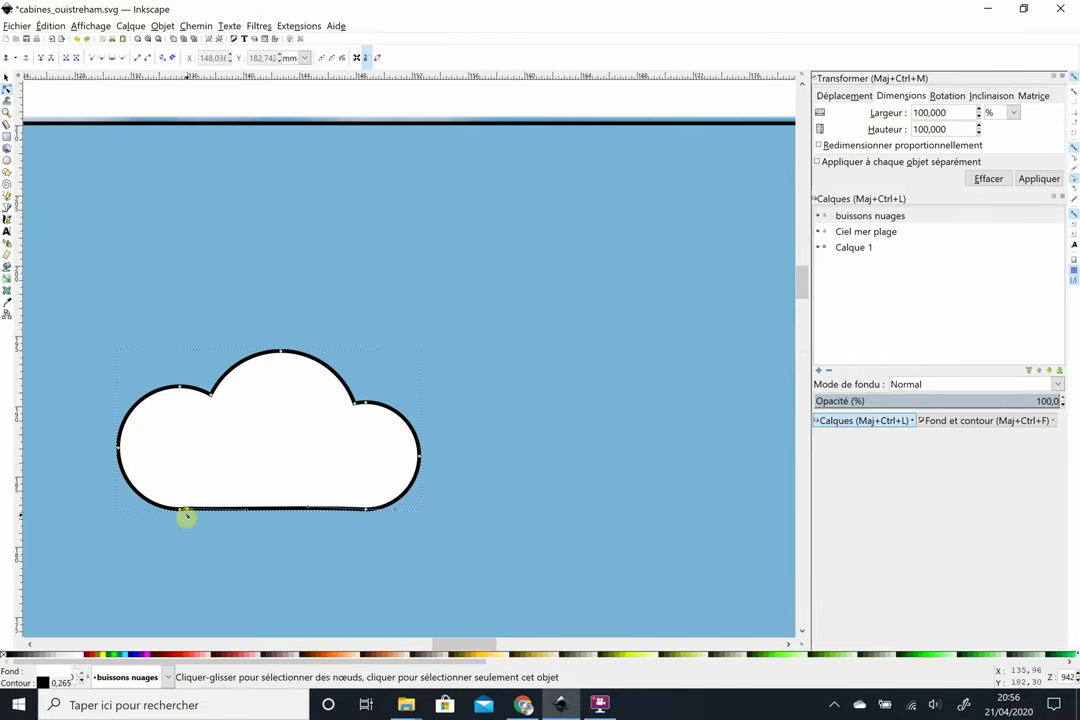
key(5)
scroll(400, 400, up, 3)
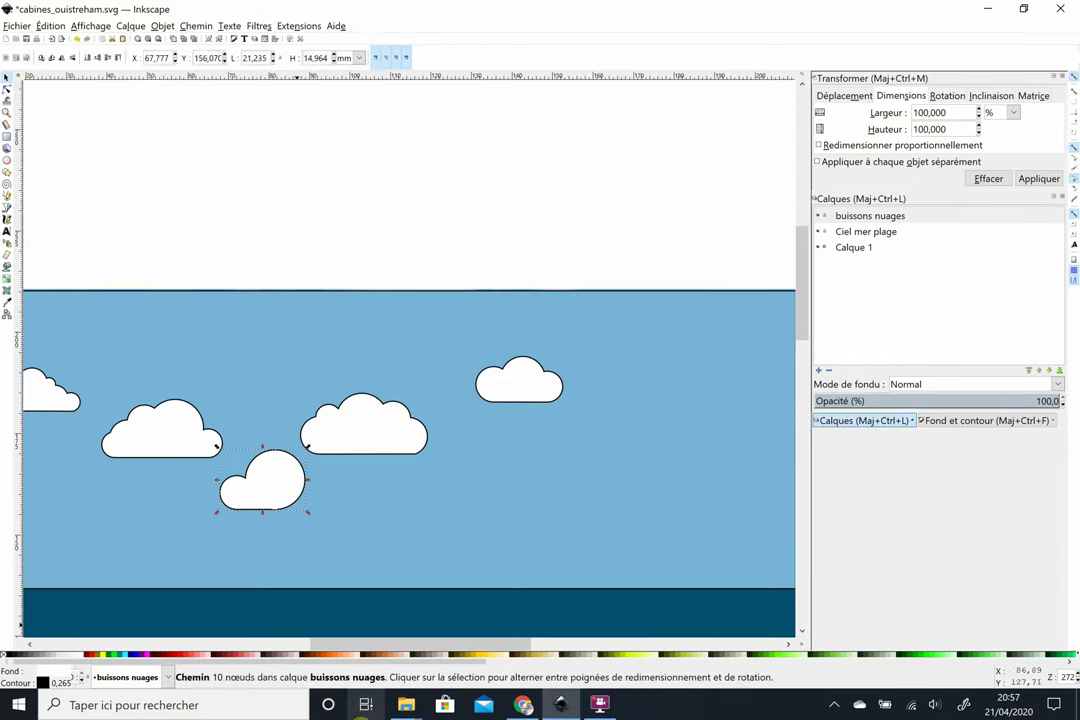
key(Escape)
key(s)
key(e)
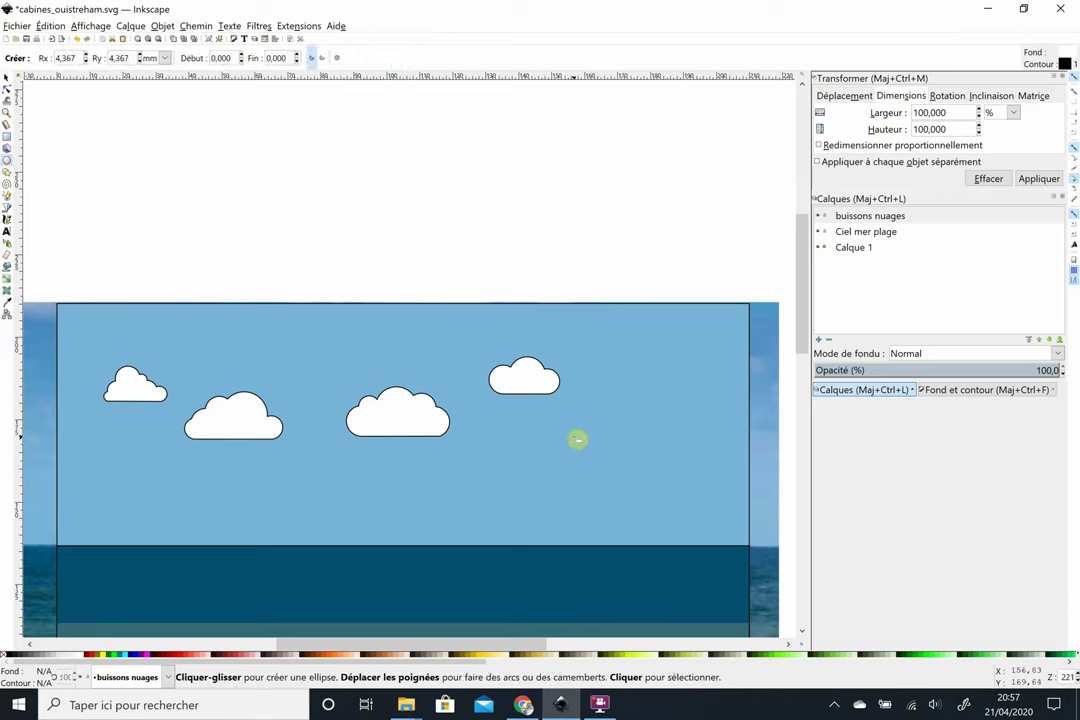
drag(573, 409, 605, 441)
drag(600, 396, 628, 424)
drag(610, 385, 632, 398)
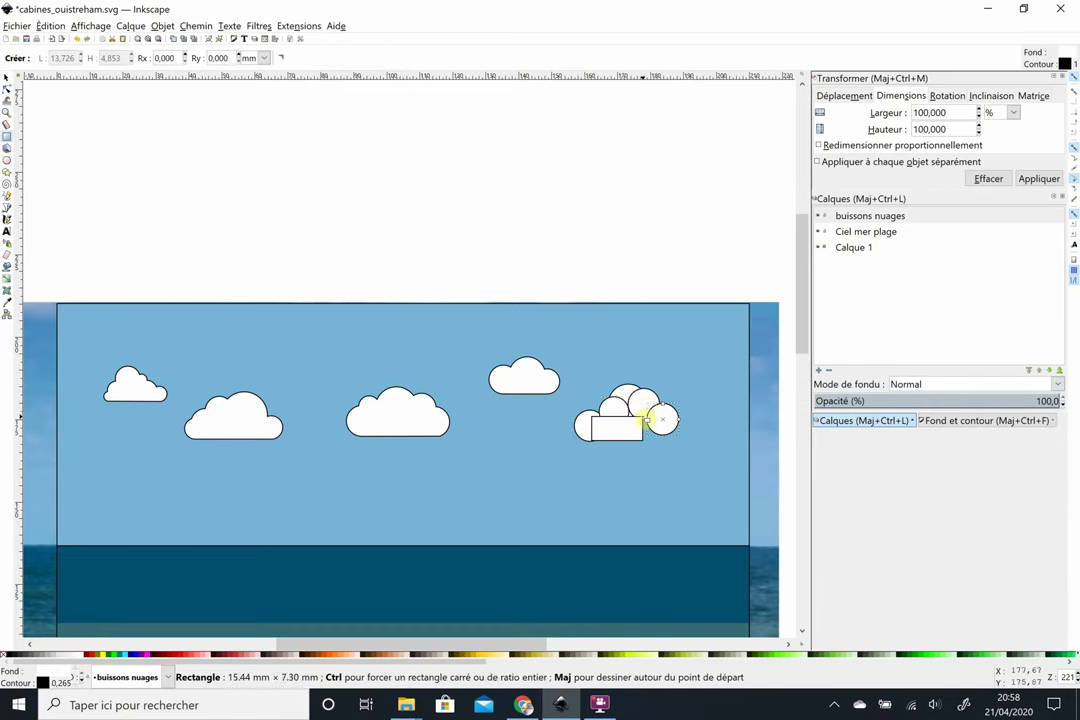
key(s)
key(Escape)
drag(668, 440, 676, 429)
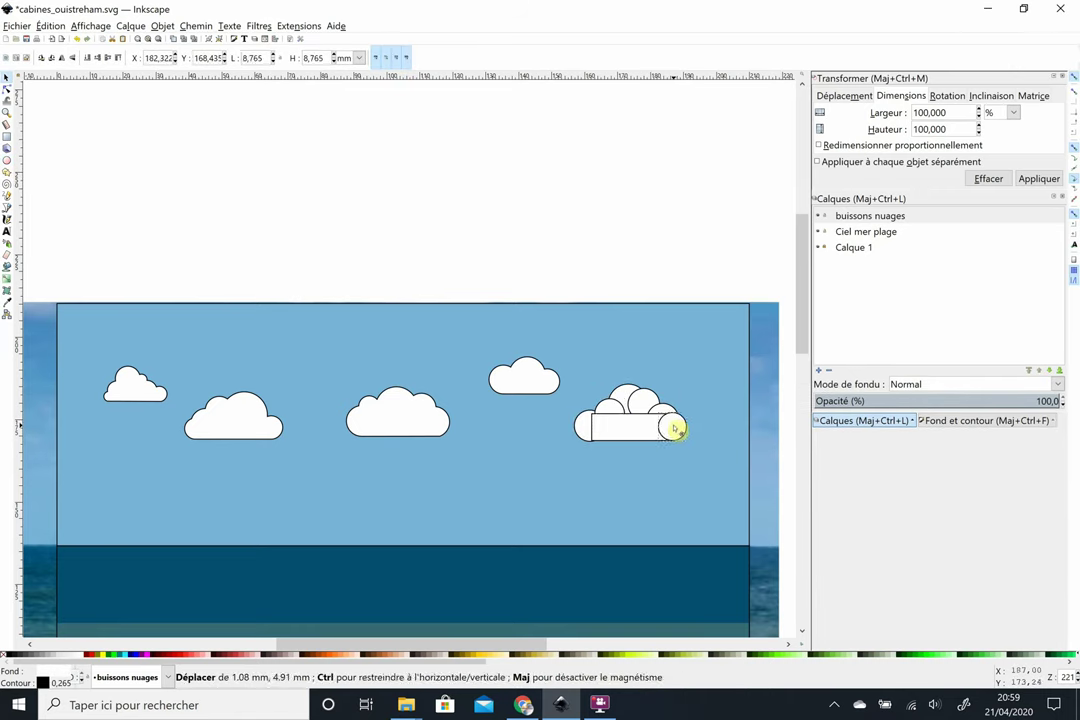
- Drag the merged cloud's bottom nodes into a flat base and save the document
click(7, 88)
scroll(400, 420, up, 1)
scroll(361, 525, up, 1)
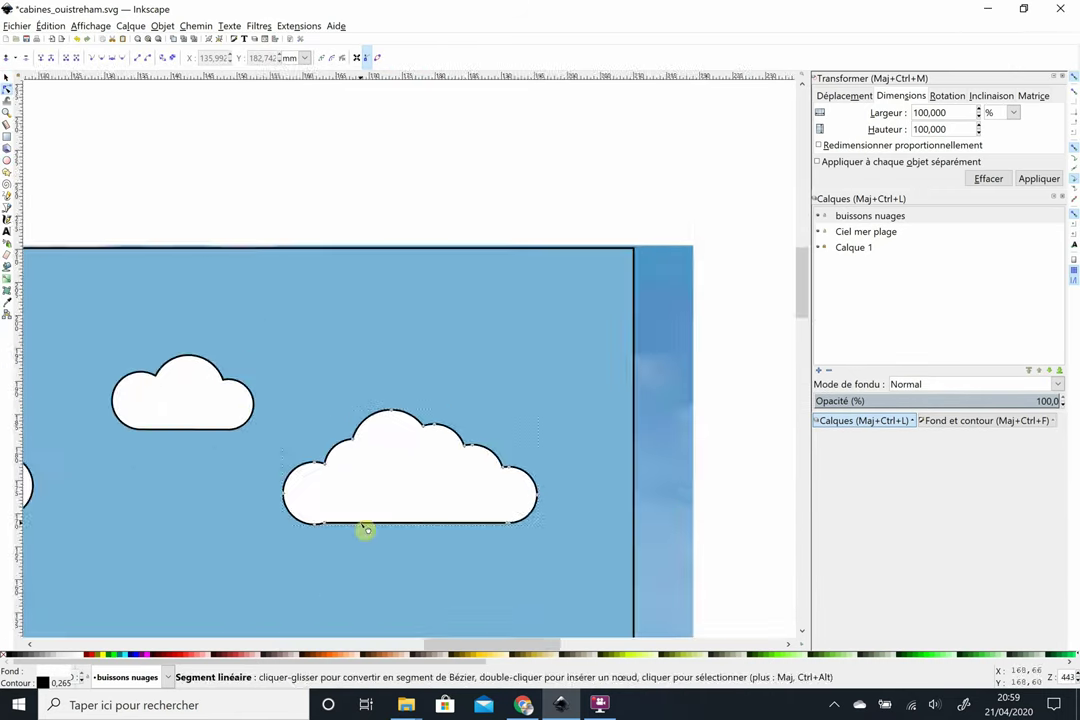
scroll(236, 508, up, 1)
click(175, 382)
click(282, 557)
drag(282, 557, 557, 567)
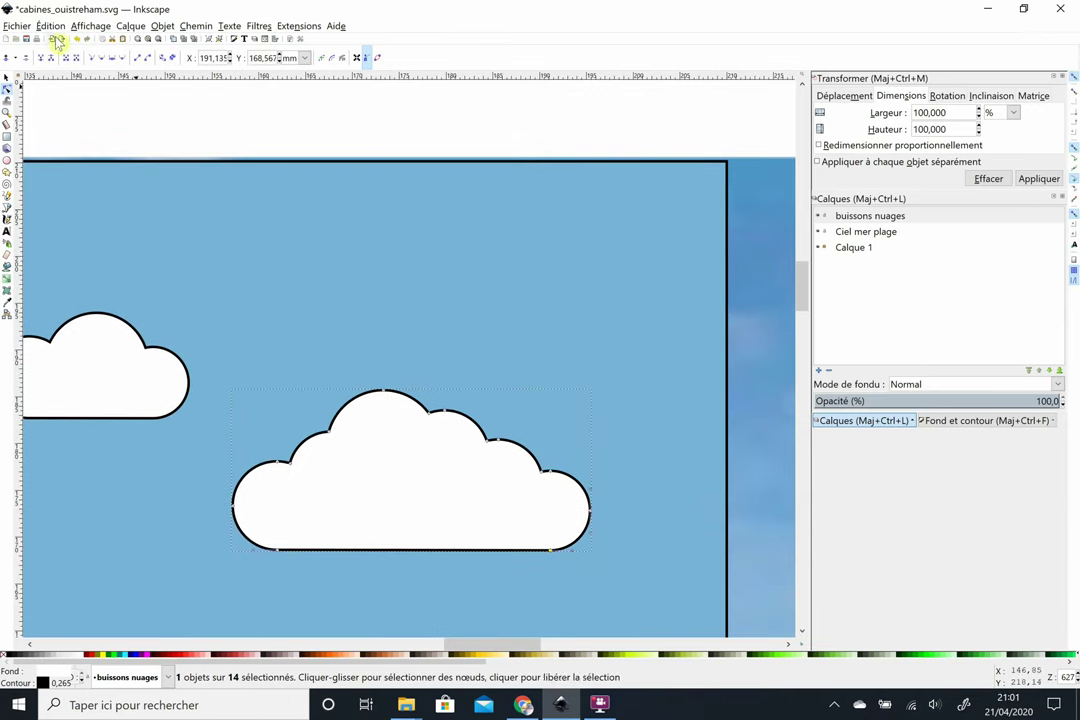
key(4)
key(ctrl+s)
key(s)
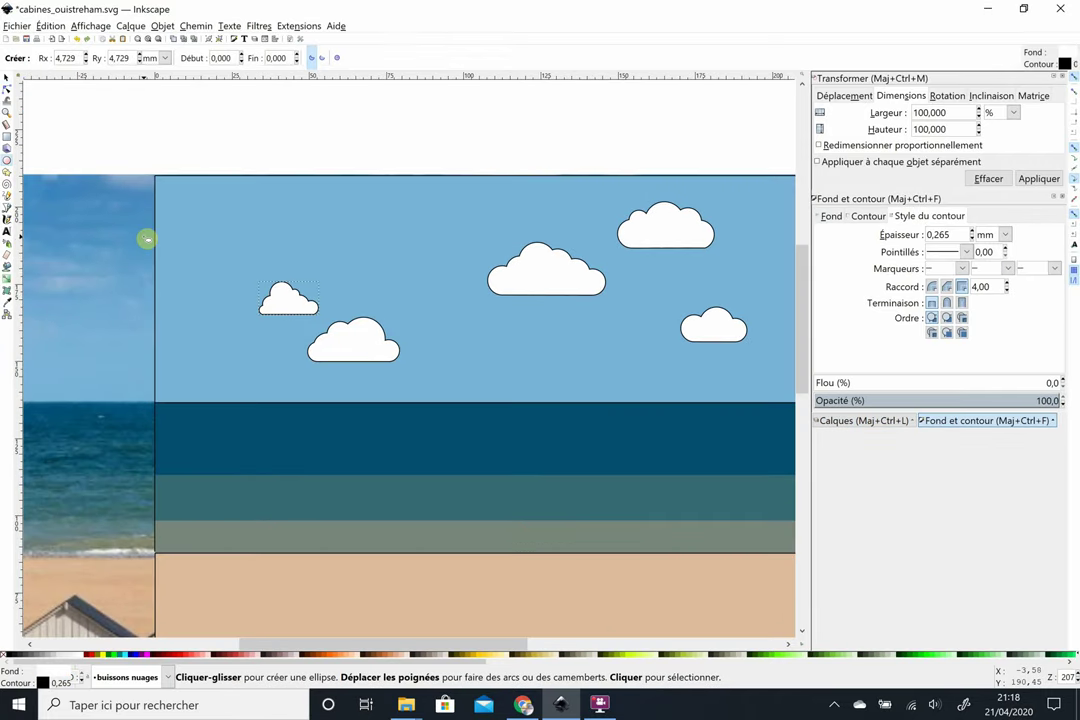
- Move the small cloud to the sky's left edge and subtract a covering rectangle to cut its overhang
key(space)
drag(172, 222, 172, 230)
click(77, 200)
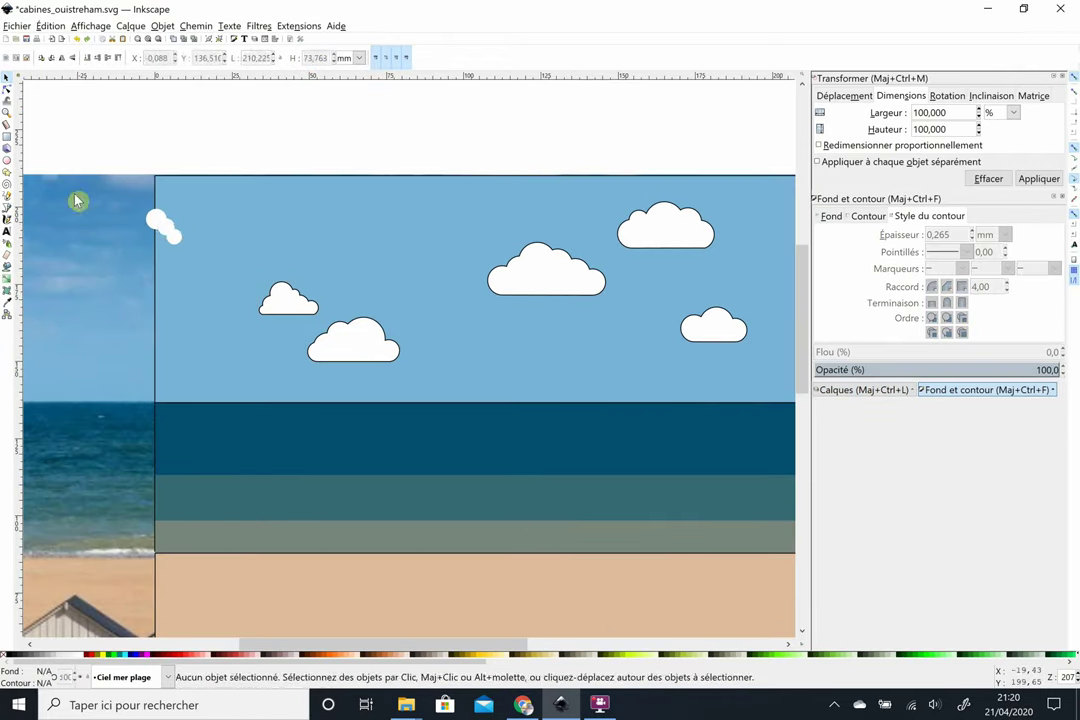
key(e)
scroll(1068, 677, up, 1)
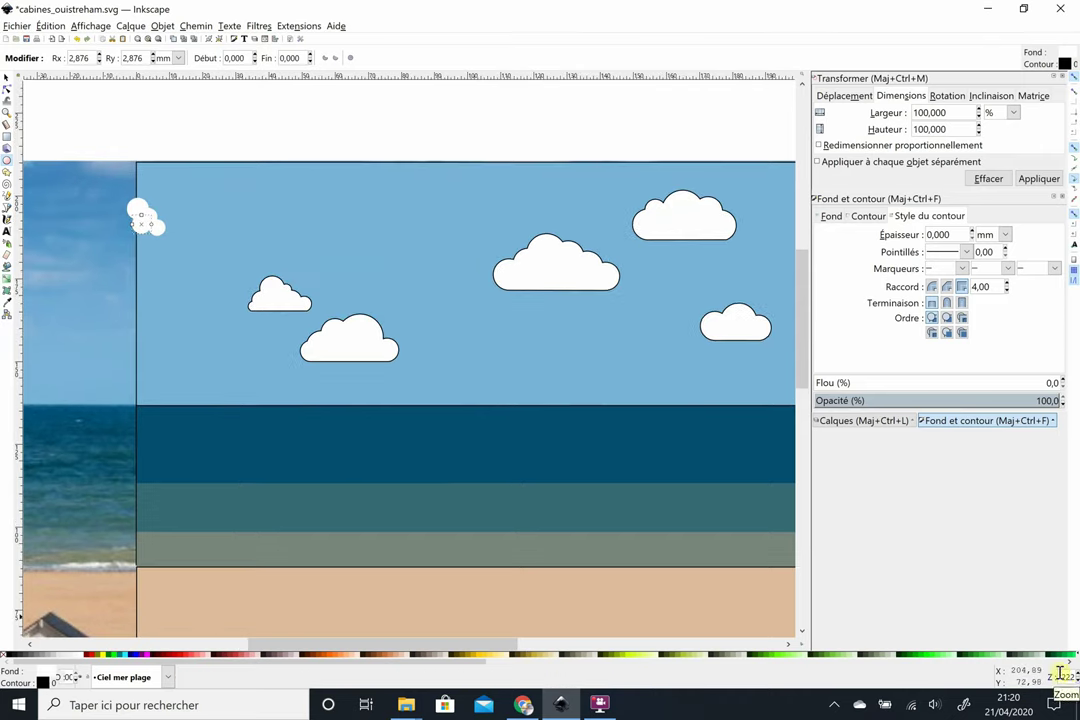
scroll(98, 358, up, 1)
key(r)
drag(176, 184, 105, 194)
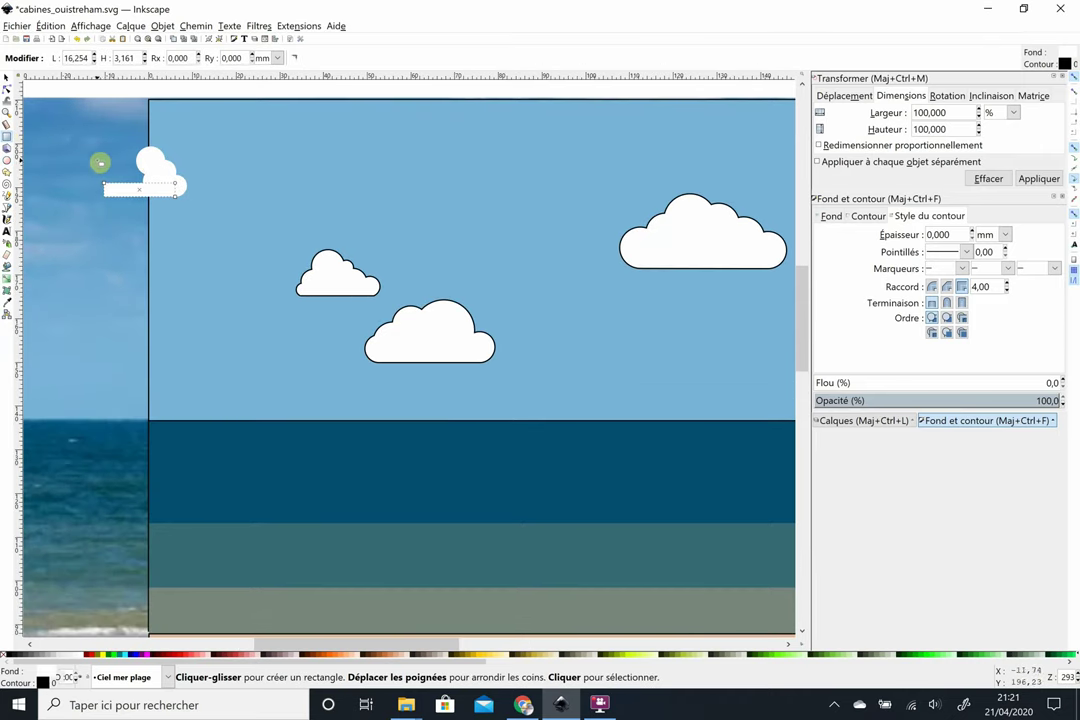
drag(87, 97, 190, 272)
key(space)
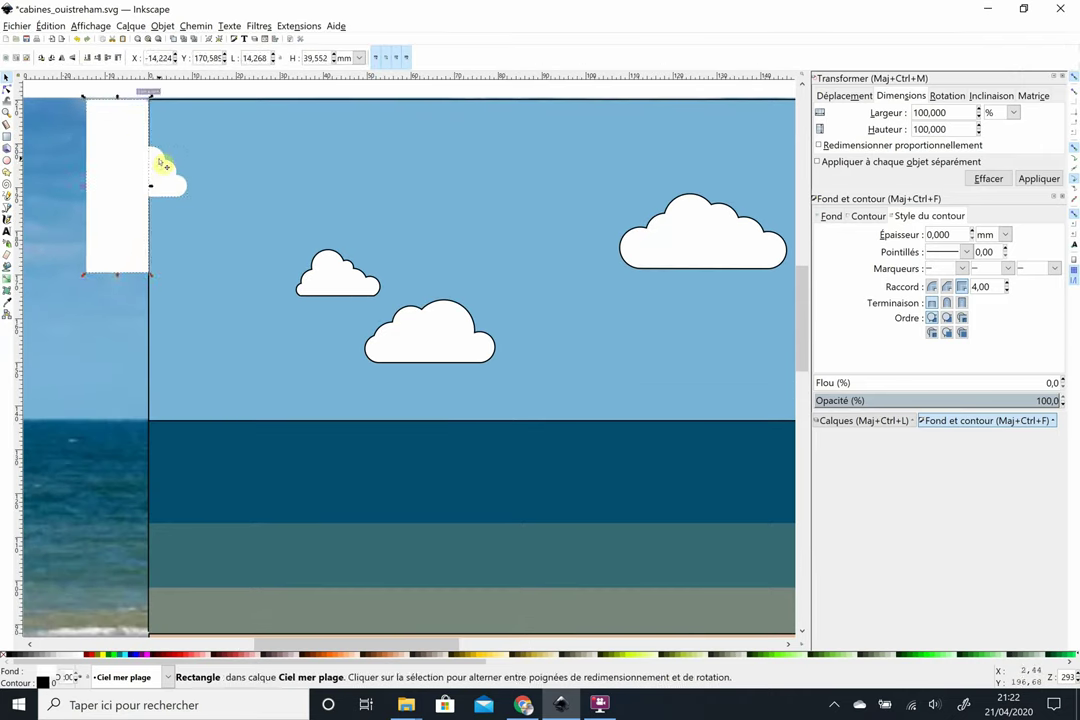
key(ctrl+minus)
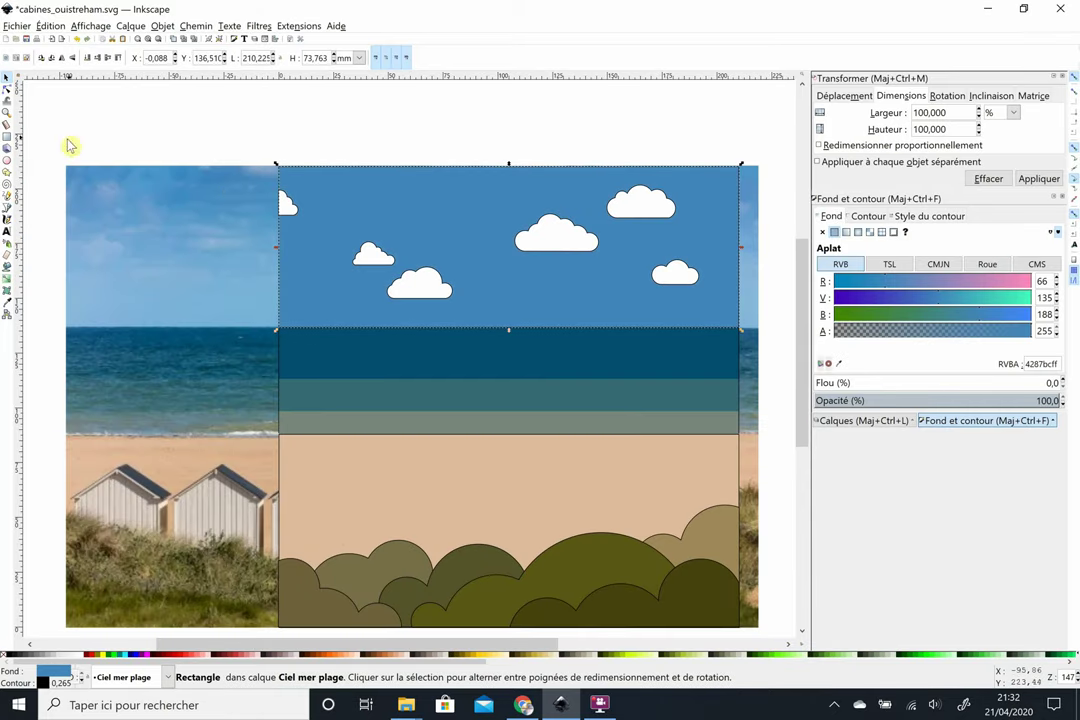
- Draw a full-width sky band in lighter blue 60a1cd and move it lower behind the clouds
click(7, 136)
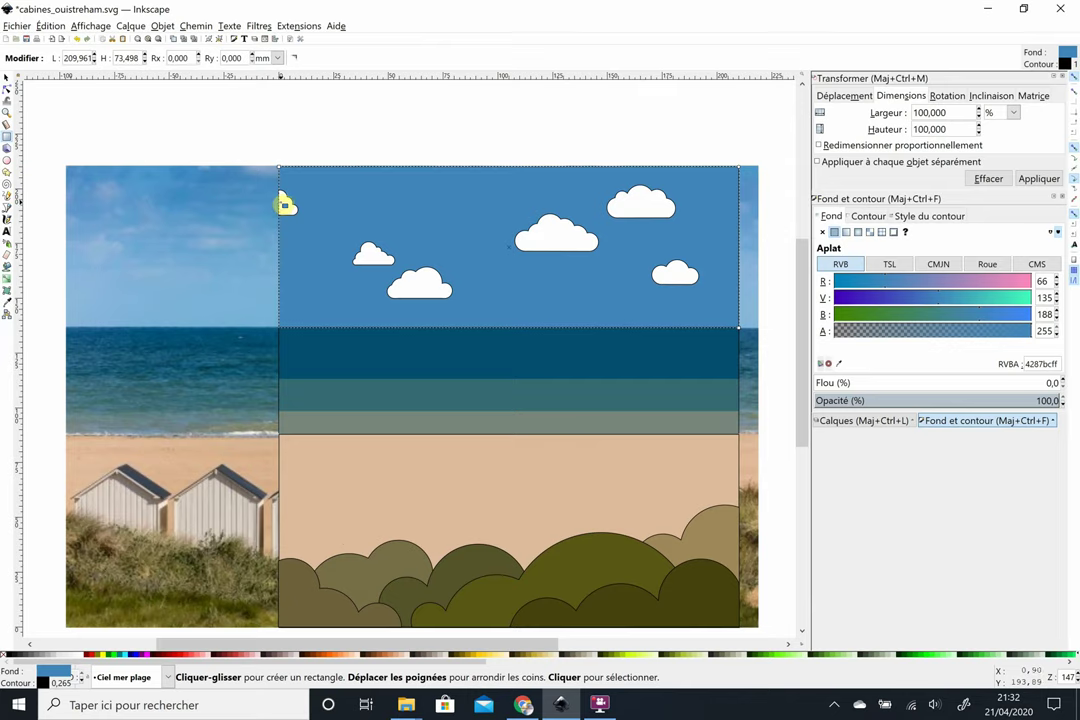
drag(283, 203, 738, 250)
click(838, 363)
click(267, 259)
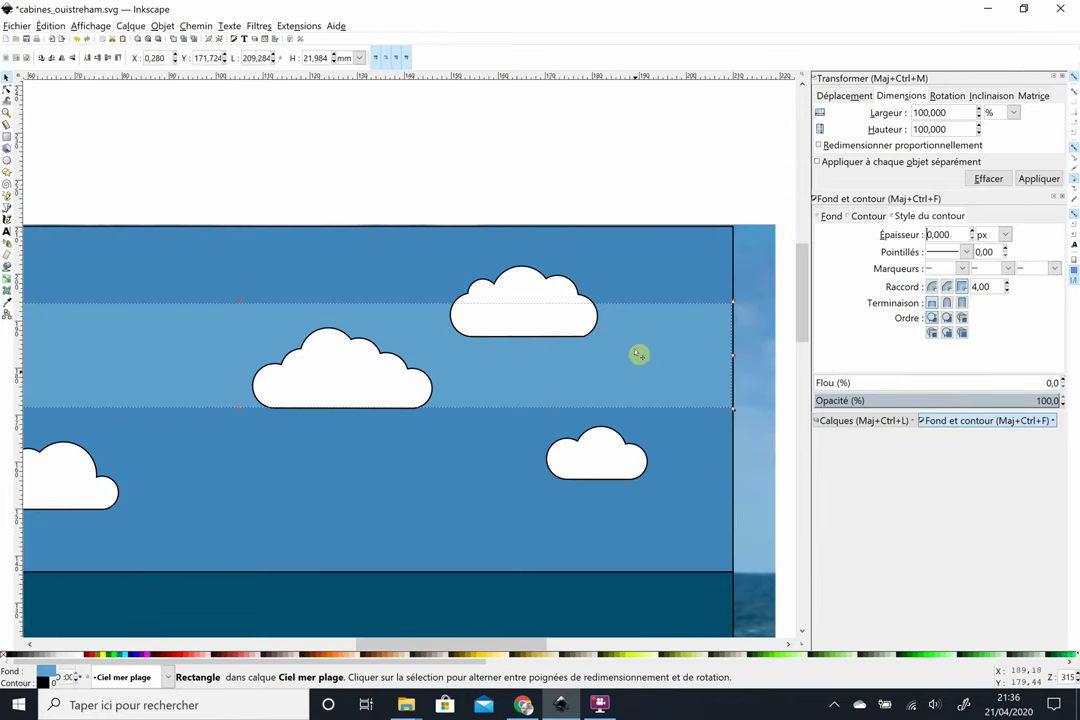
scroll(587, 163, left, 5)
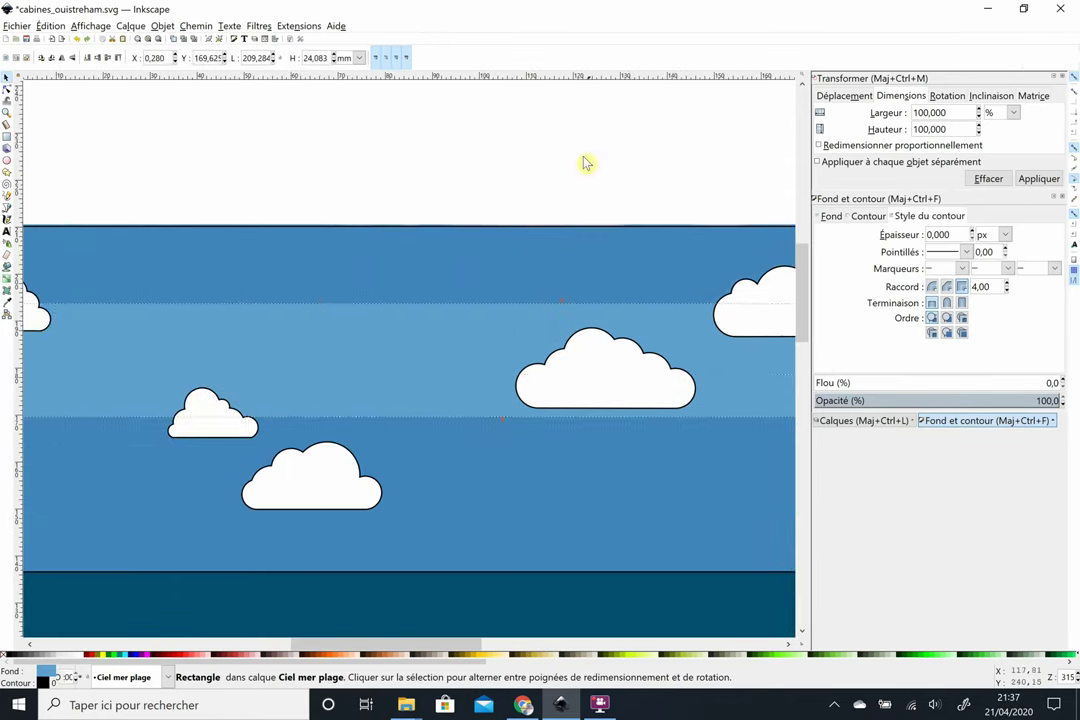
drag(386, 360, 386, 475)
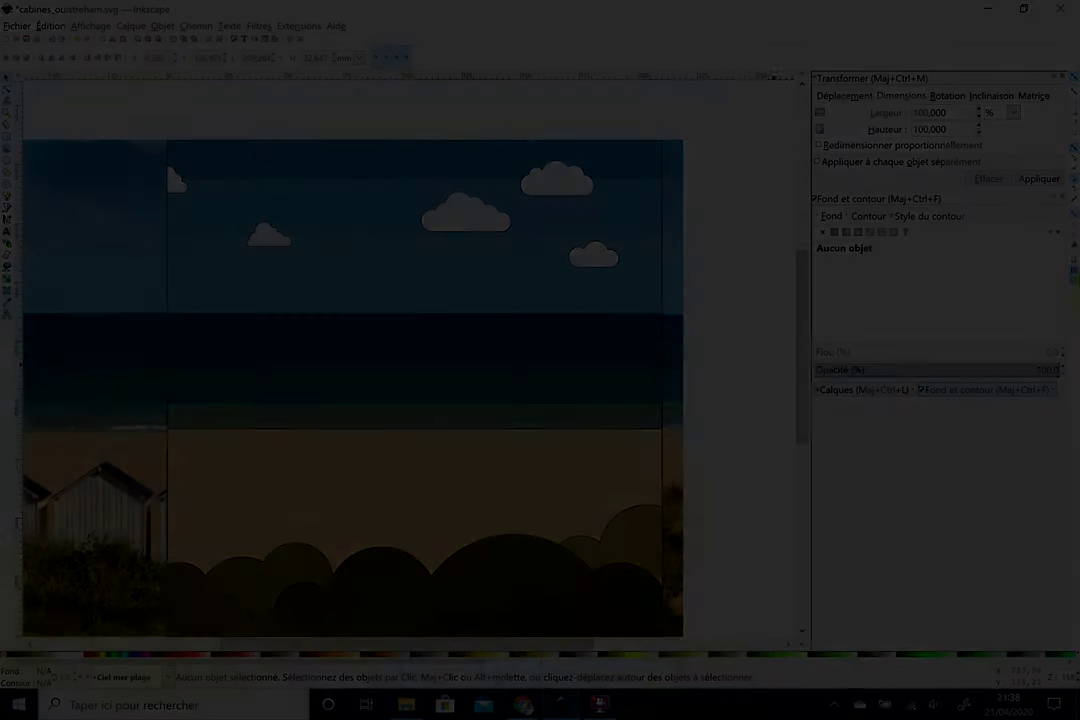
- Add a new layer named CABINES and zoom in on the middle beach hut
key(ctrl+shift+n)
text(CABIN)
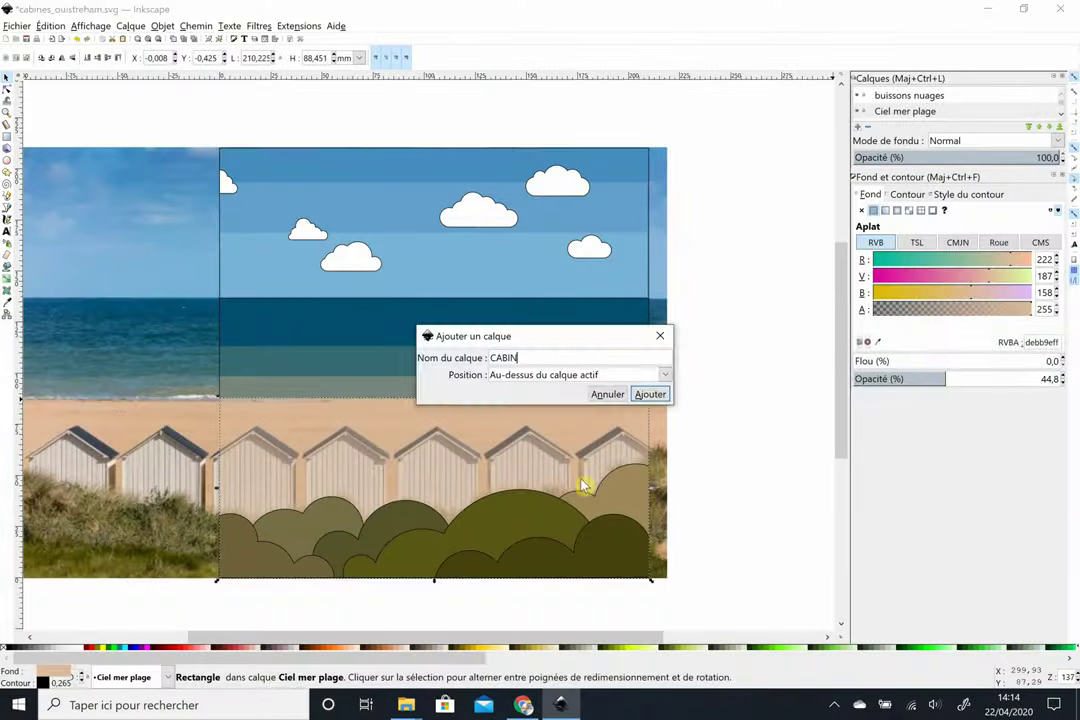
text(ES)
key(Return)
key(plus)
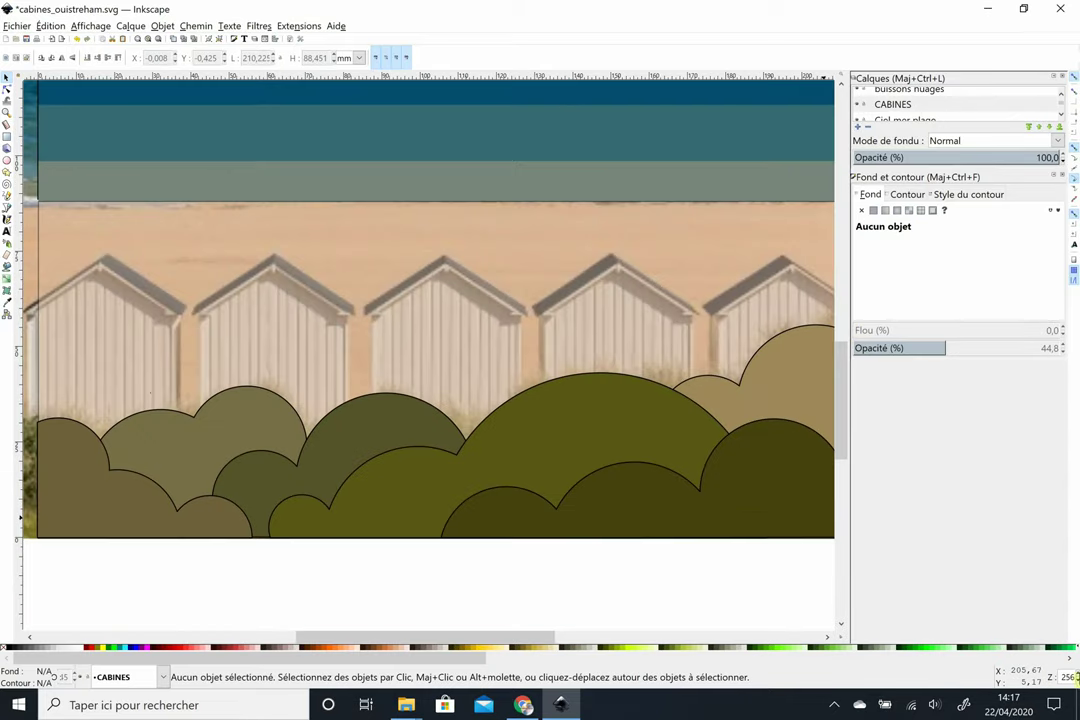
key(plus)
key(plus)
- Hide the bushes layer and draw a tall unfilled plank with 0.265 mm black outline
key(r)
drag(467, 205, 461, 193)
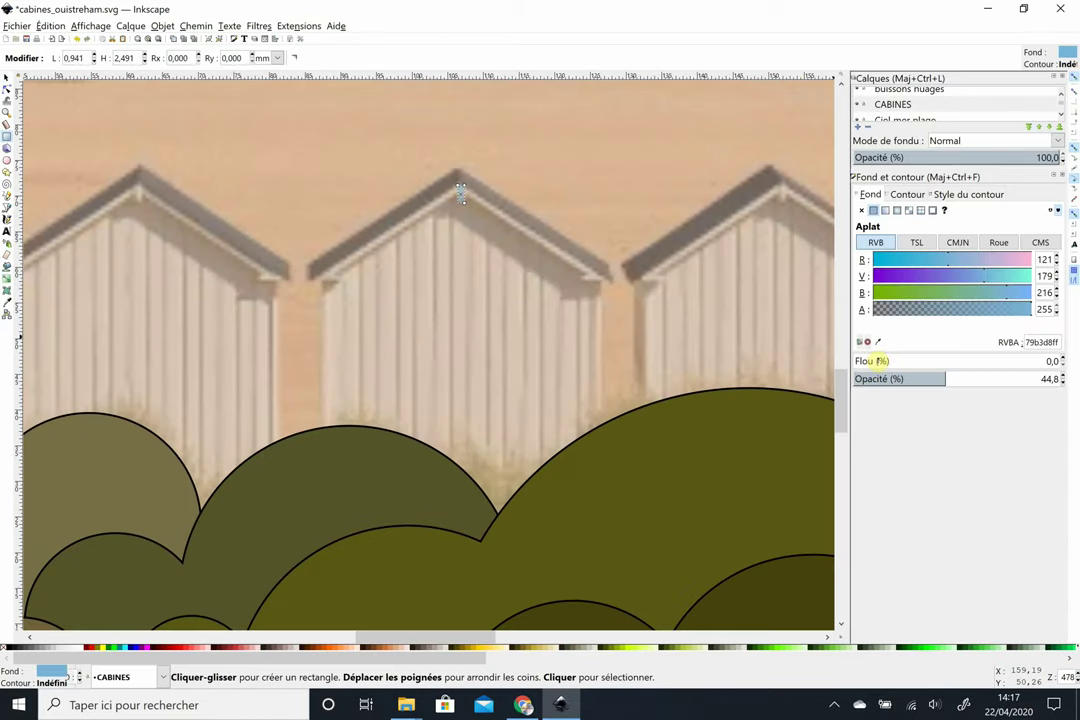
click(907, 194)
click(873, 210)
click(968, 194)
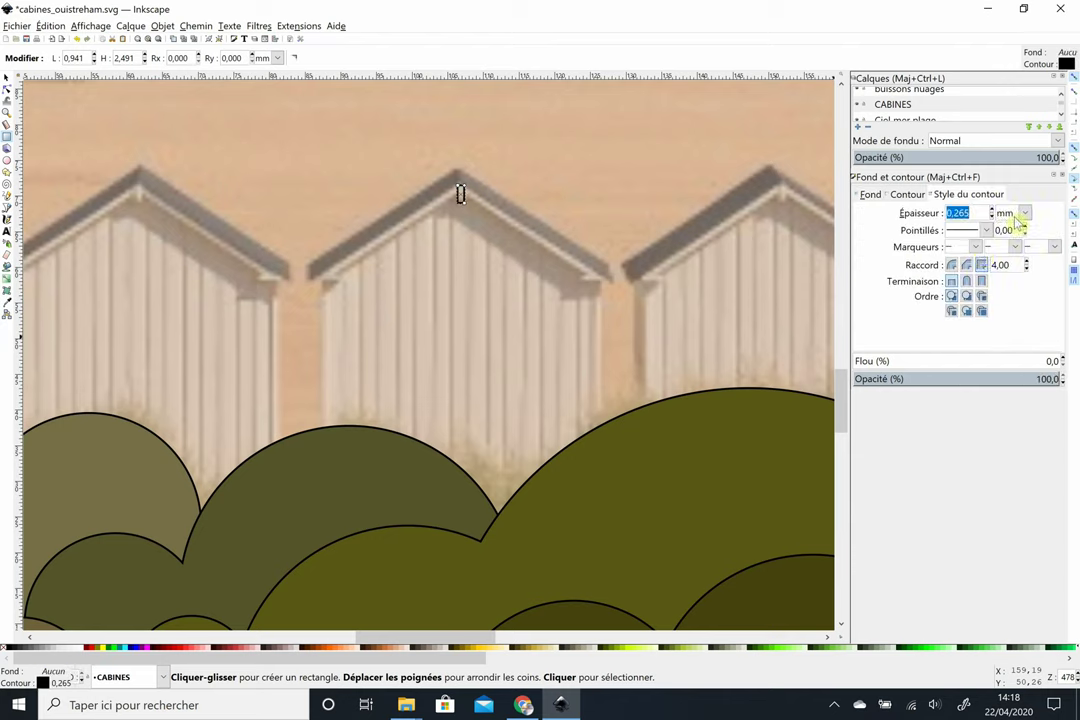
click(870, 194)
click(861, 210)
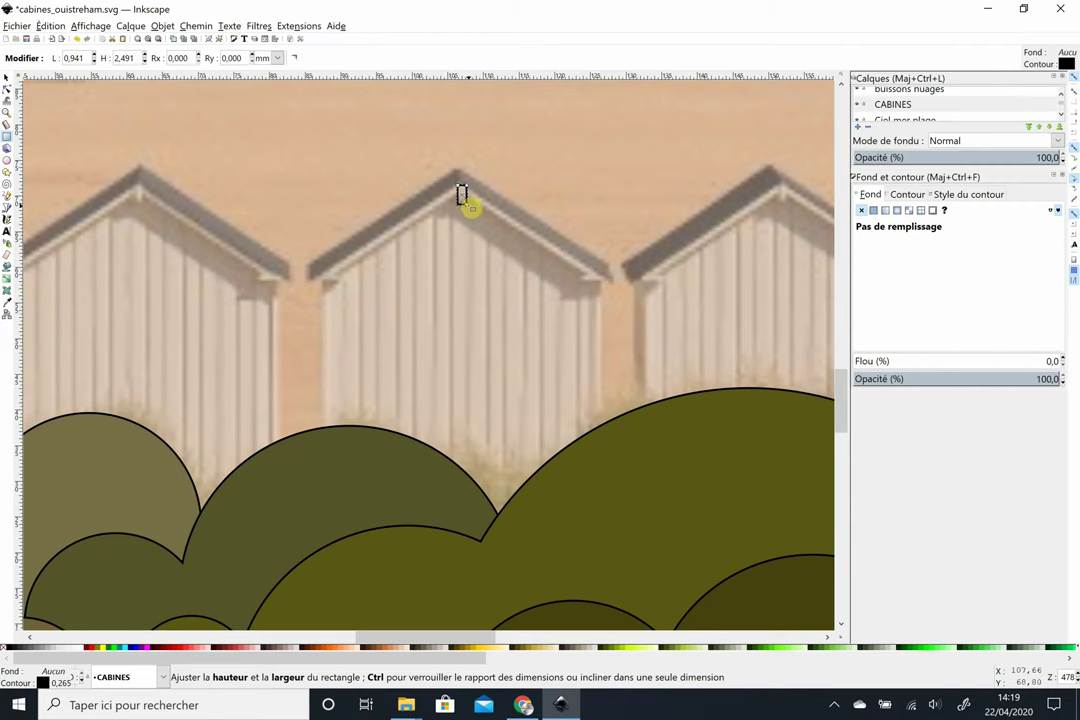
click(494, 231)
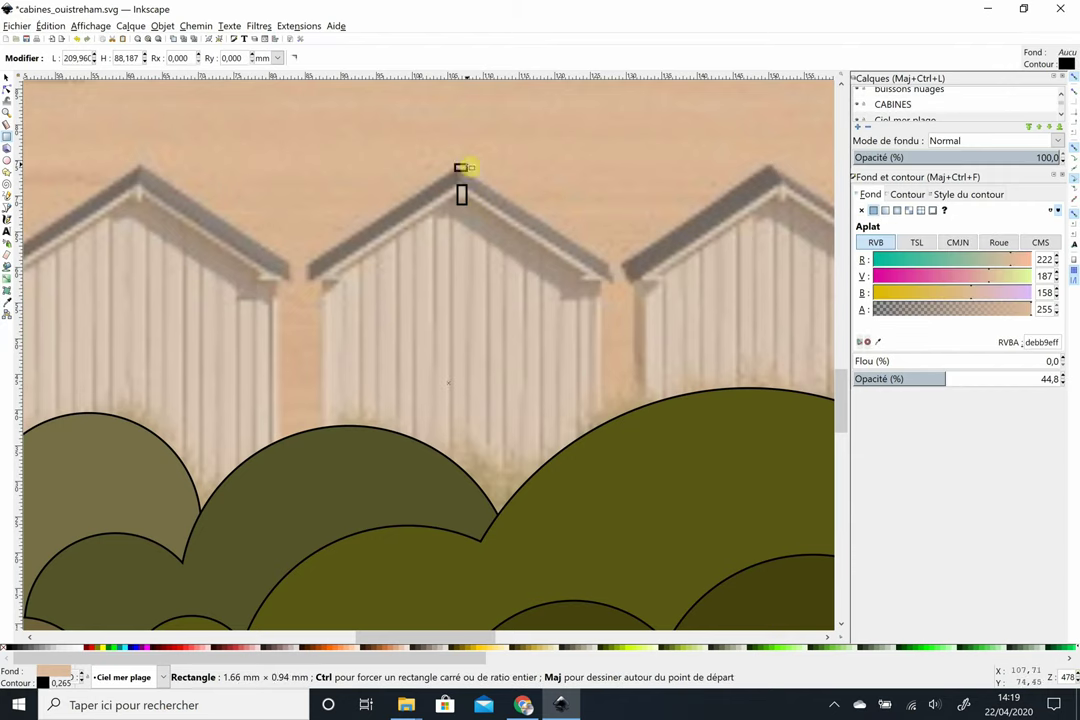
key(Escape)
scroll(1068, 678, up, 1)
click(858, 92)
drag(455, 152, 478, 526)
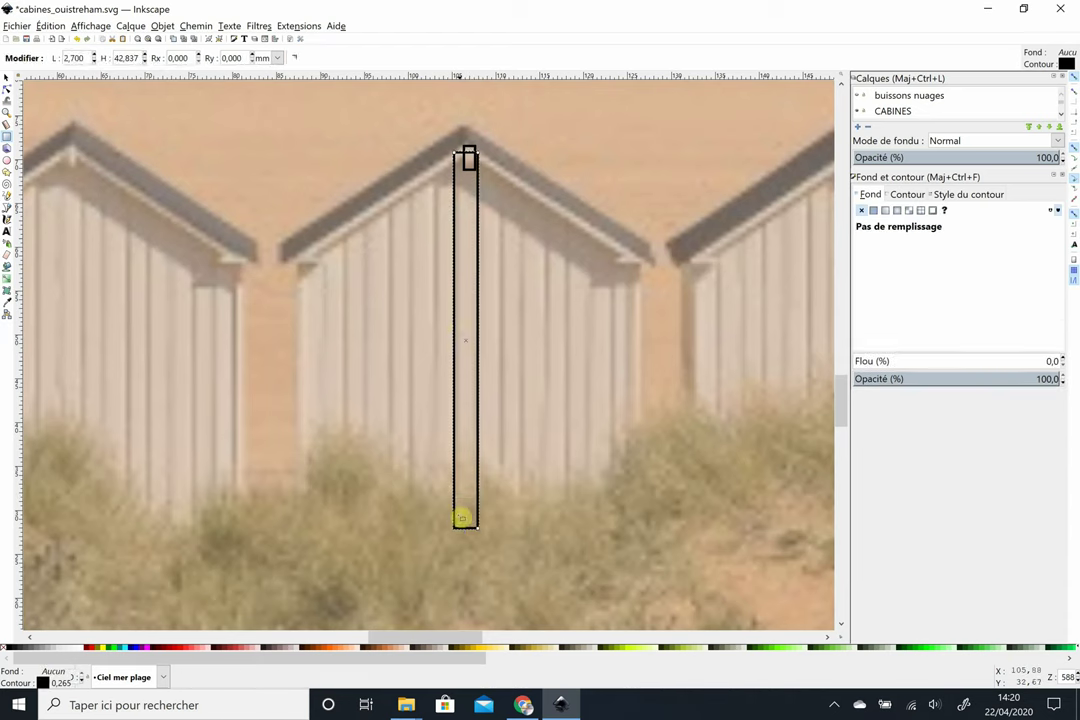
- Resize the plank to the hut's height and stamp copies across the hut front
key(s)
mouse_move(458, 389)
mouse_down()
mouse_move(457, 358)
mouse_move(485, 351)
mouse_move(305, 371)
mouse_move(271, 437)
mouse_move(636, 369)
mouse_up()
key(ctrl+d)
key(space)
key(space)
key(space)
key(space)
key(space)
key(space)
key(space)
key(space)
key(space)
key(space)
key(space)
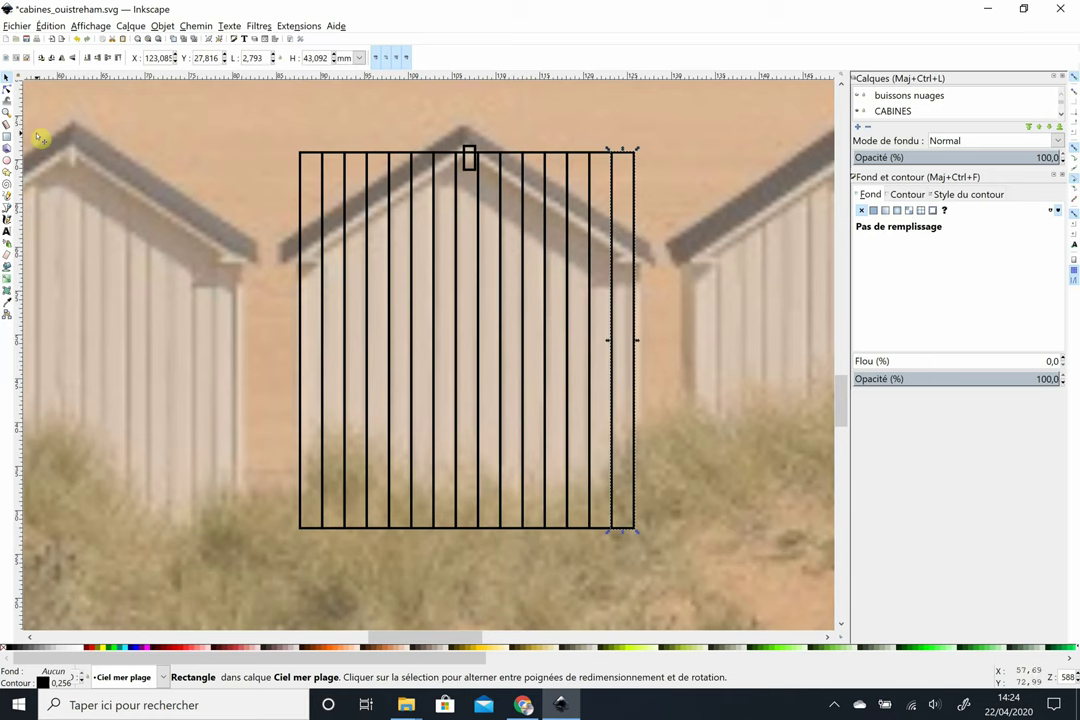
- Draw a thin roof strip, skew it onto the left slope, and add a mirrored copy on the right
click(7, 137)
drag(106, 166, 275, 188)
click(7, 78)
click(190, 166)
click(190, 166)
drag(104, 188, 99, 186)
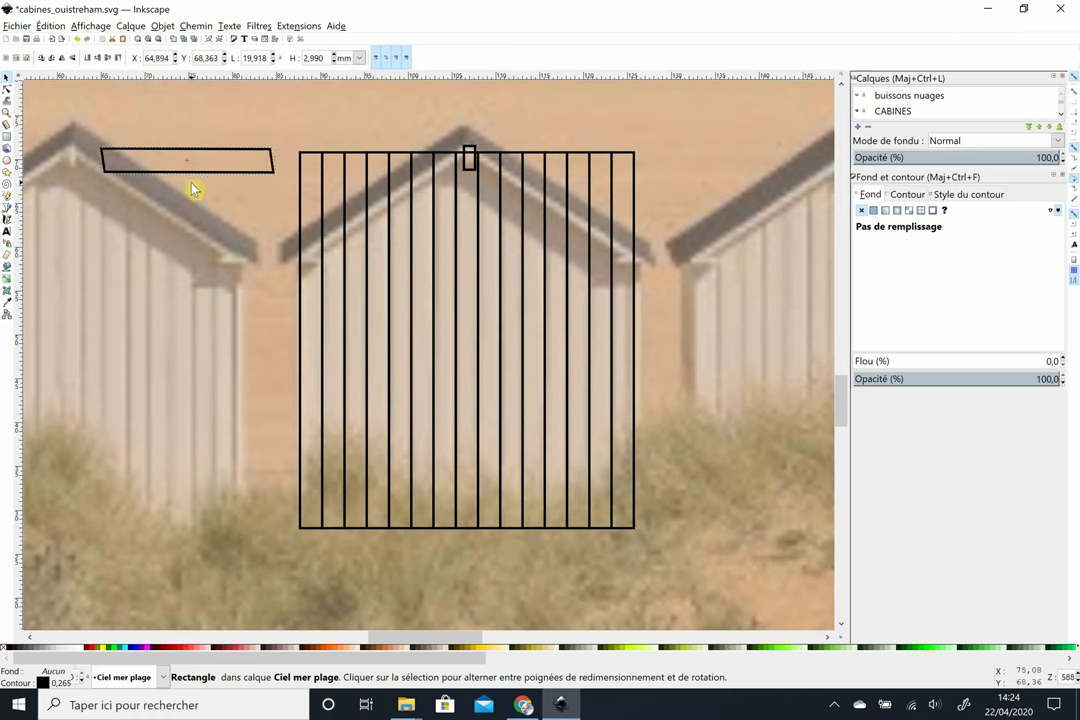
mouse_move(195, 190)
mouse_down()
mouse_move(108, 200)
mouse_move(106, 217)
mouse_up()
drag(167, 156, 353, 203)
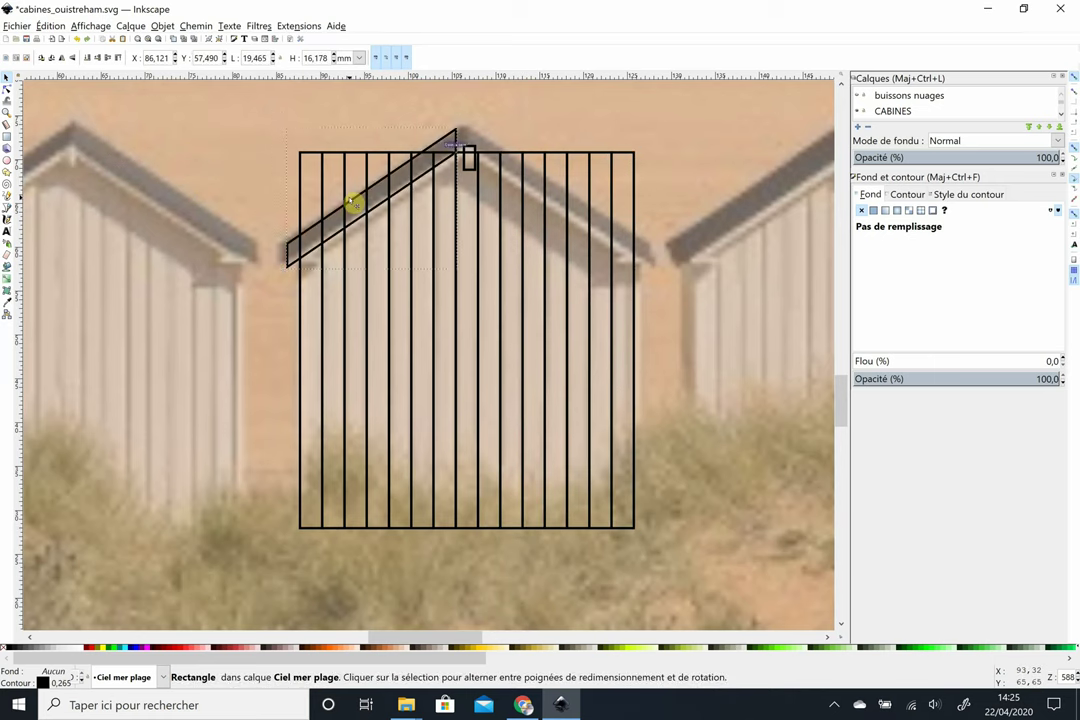
mouse_move(282, 272)
mouse_down()
mouse_move(234, 282)
mouse_move(278, 271)
mouse_up()
key(ctrl+d)
click(62, 57)
drag(290, 148, 470, 148)
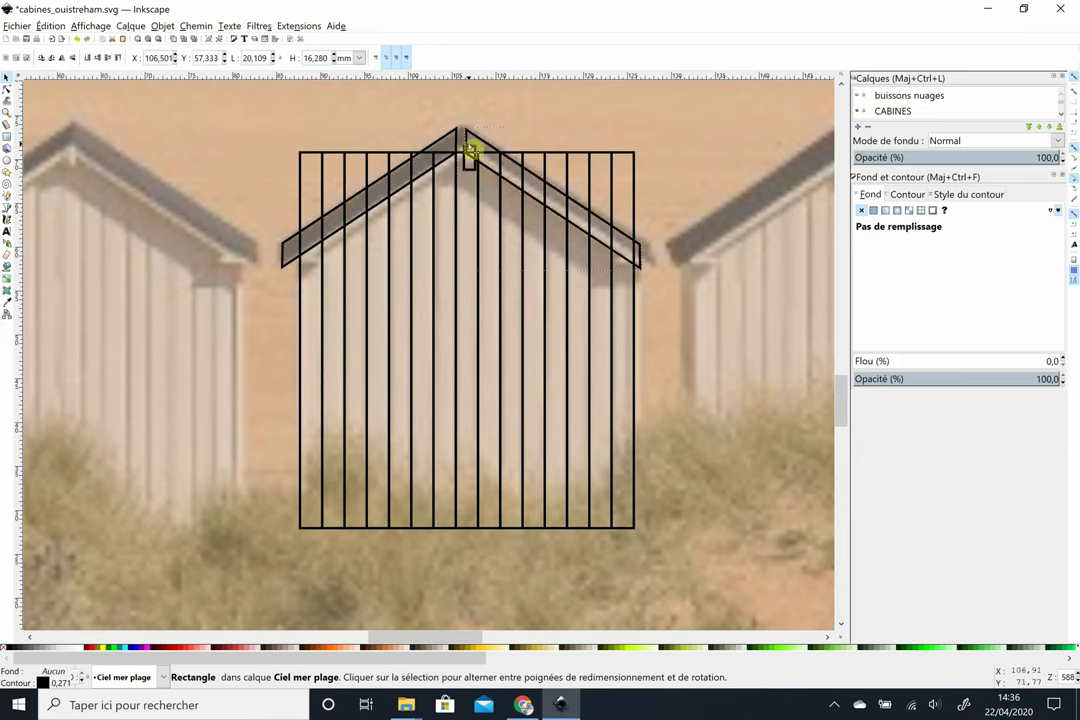
- Fill the two roof strips with dark blue-grey 414f5e
key(5)
click(871, 210)
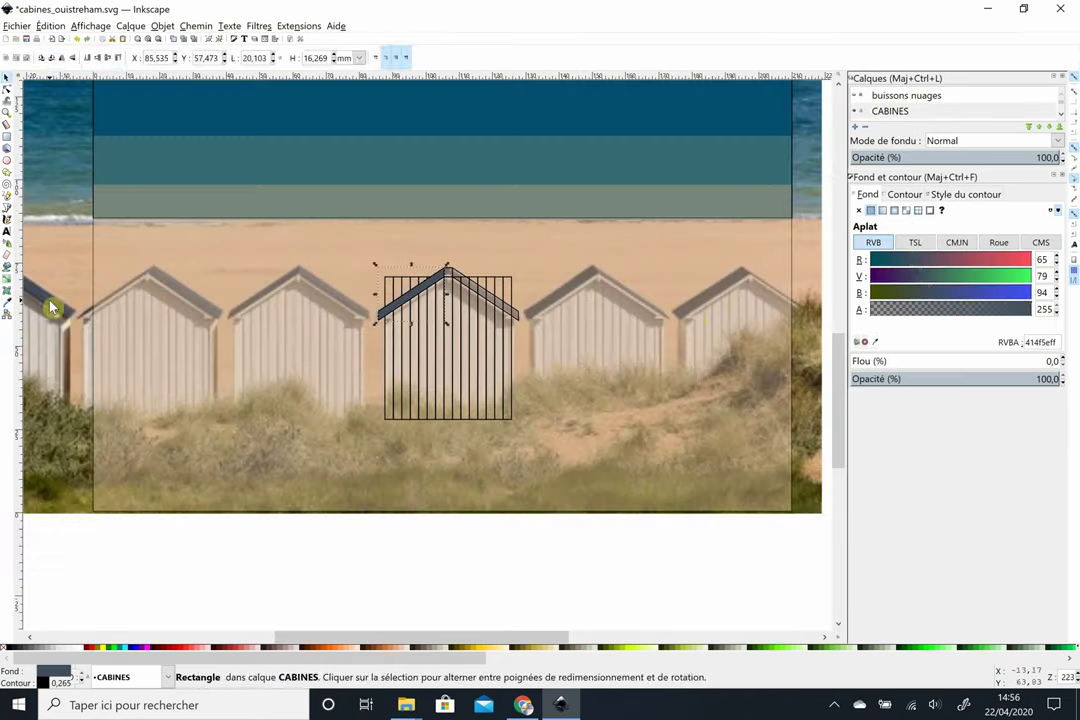
click(875, 343)
click(485, 295)
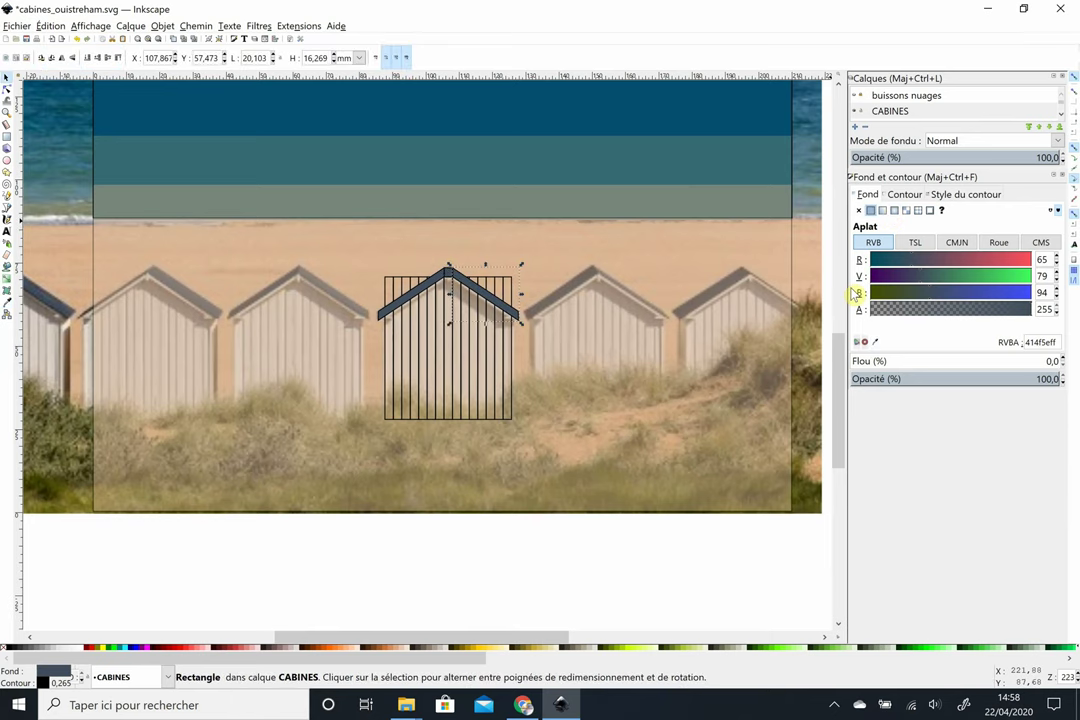
- Fill the hut's planks pale beige e3dad1 and make the bushes layer visible again
scroll(1068, 677, up, 5)
scroll(1068, 677, up, 3)
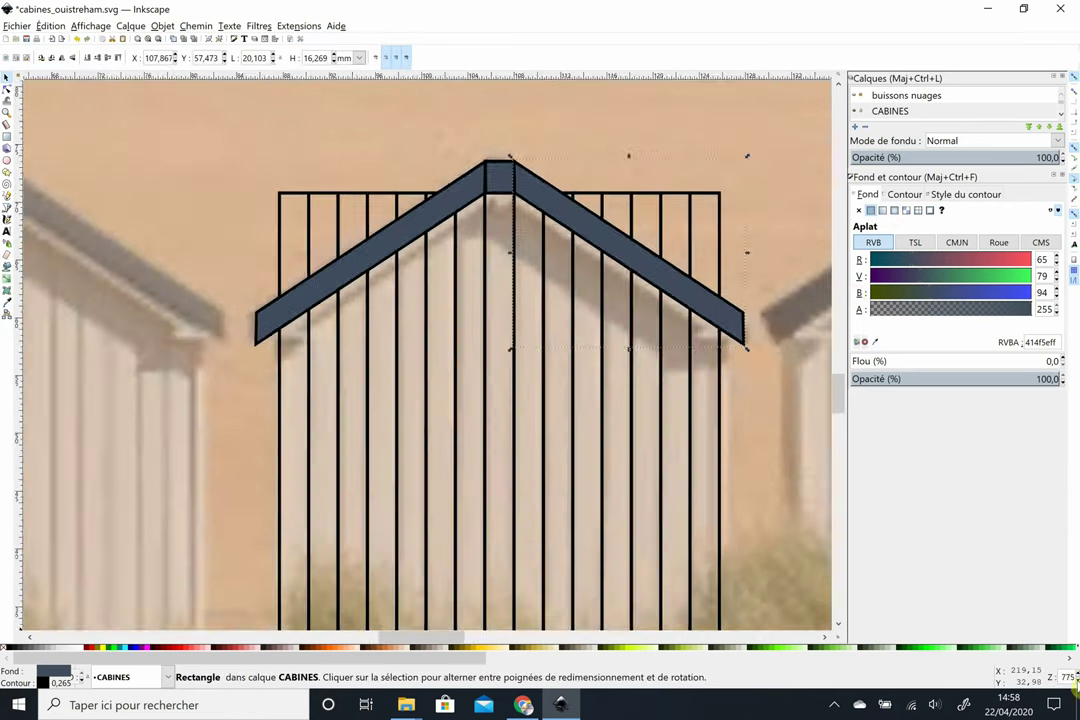
scroll(1068, 677, down, 8)
scroll(506, 385, left, 3)
click(506, 385)
scroll(140, 385, left, 3)
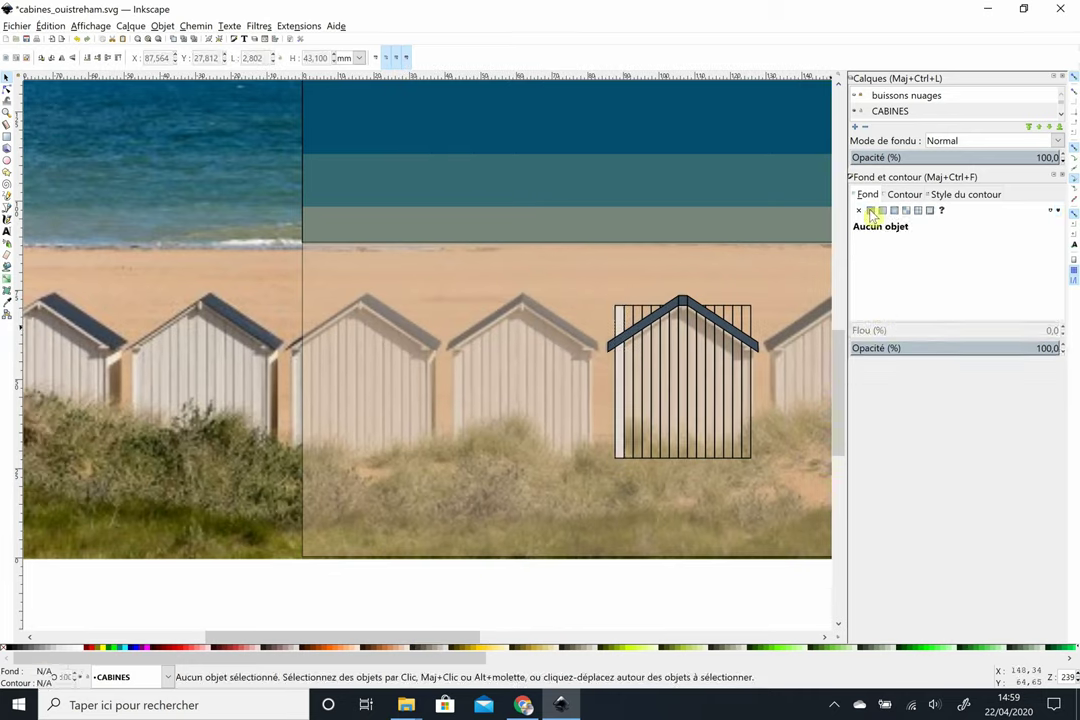
click(870, 210)
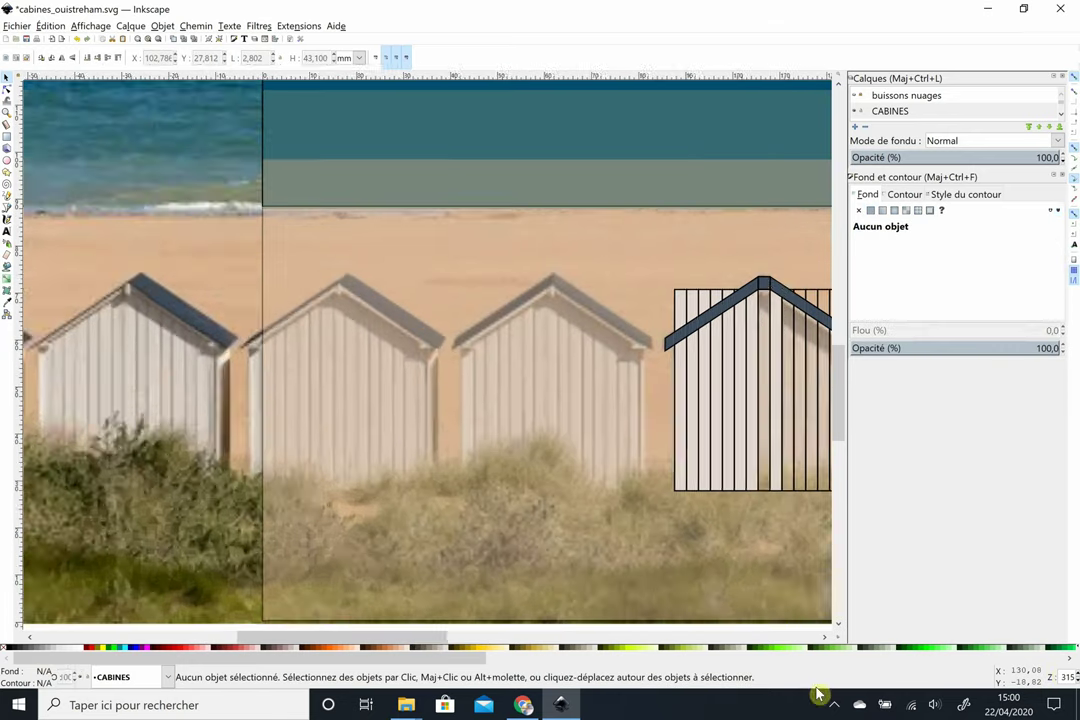
scroll(458, 494, right, 5)
click(470, 488)
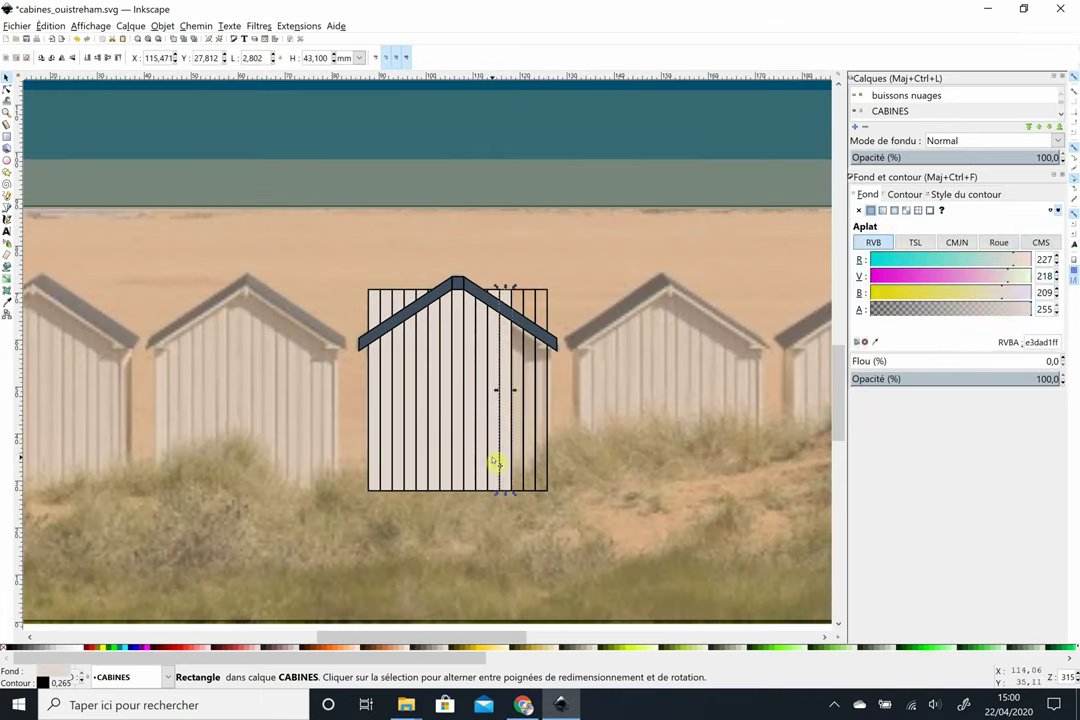
click(494, 462)
key(minus)
key(Escape)
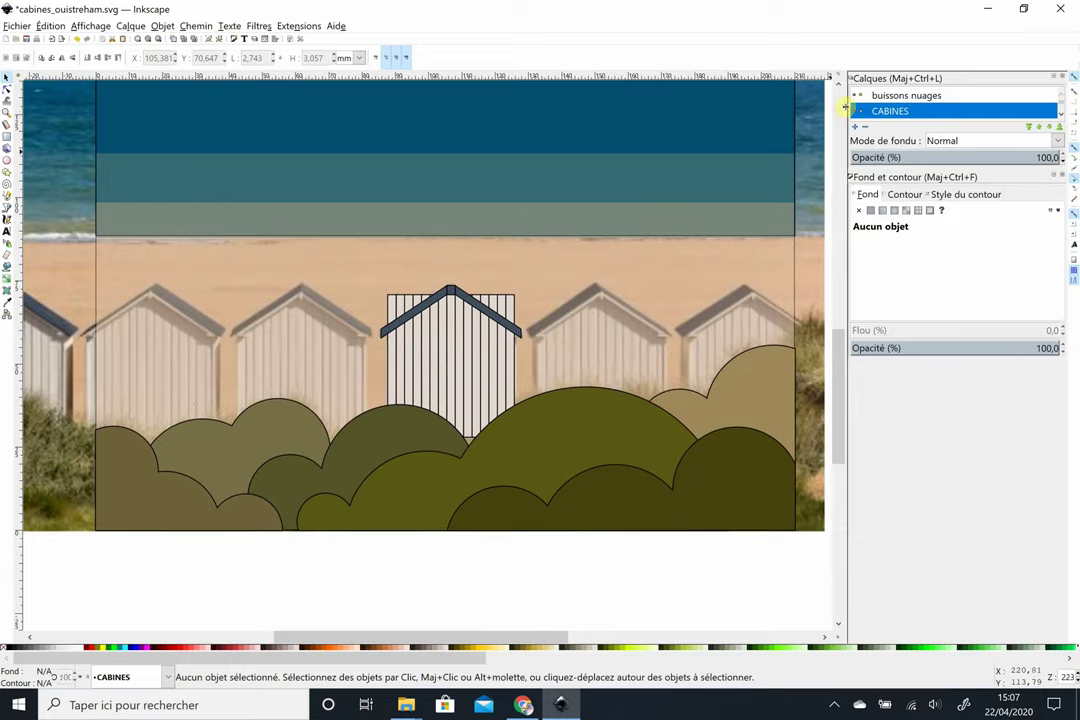
- Hide the bushes layer, lower the planks' opacity to about 46, and convert them to paths
click(858, 95)
click(477, 400)
key(plus)
key(plus)
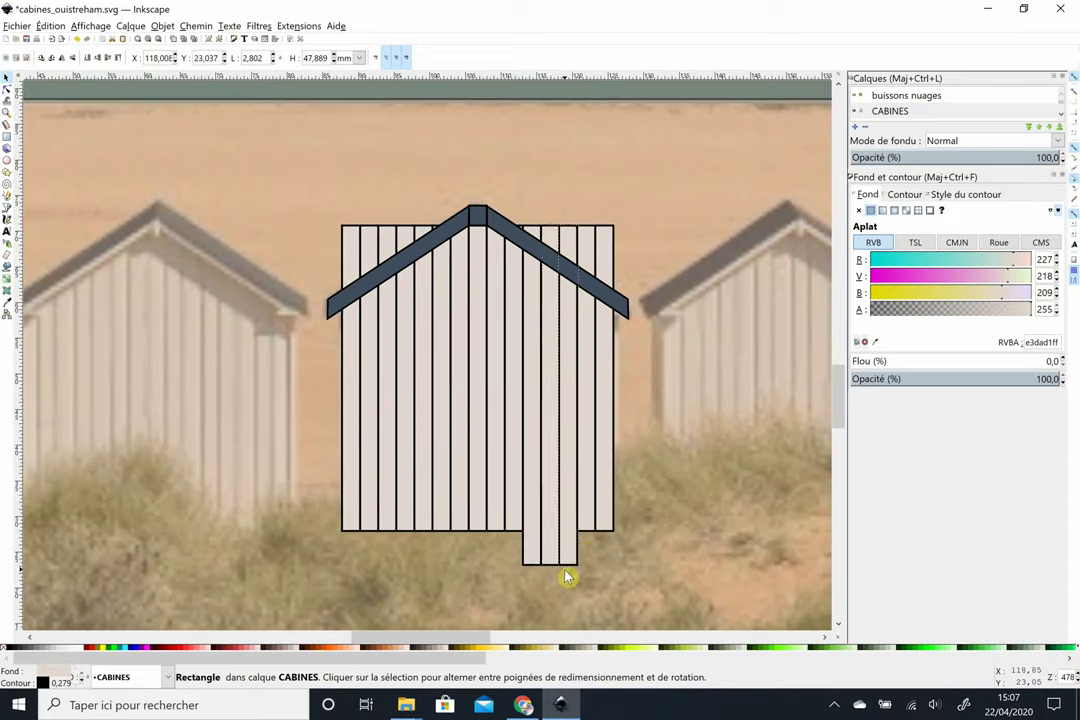
drag(555, 573, 460, 562)
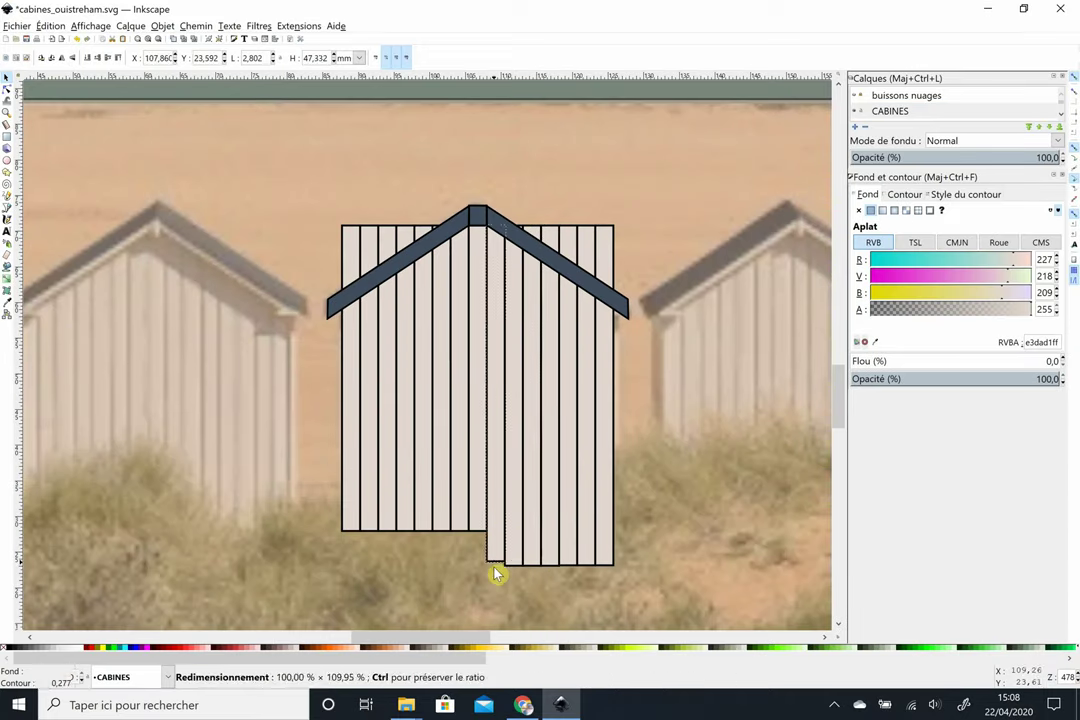
key(ctrl+z)
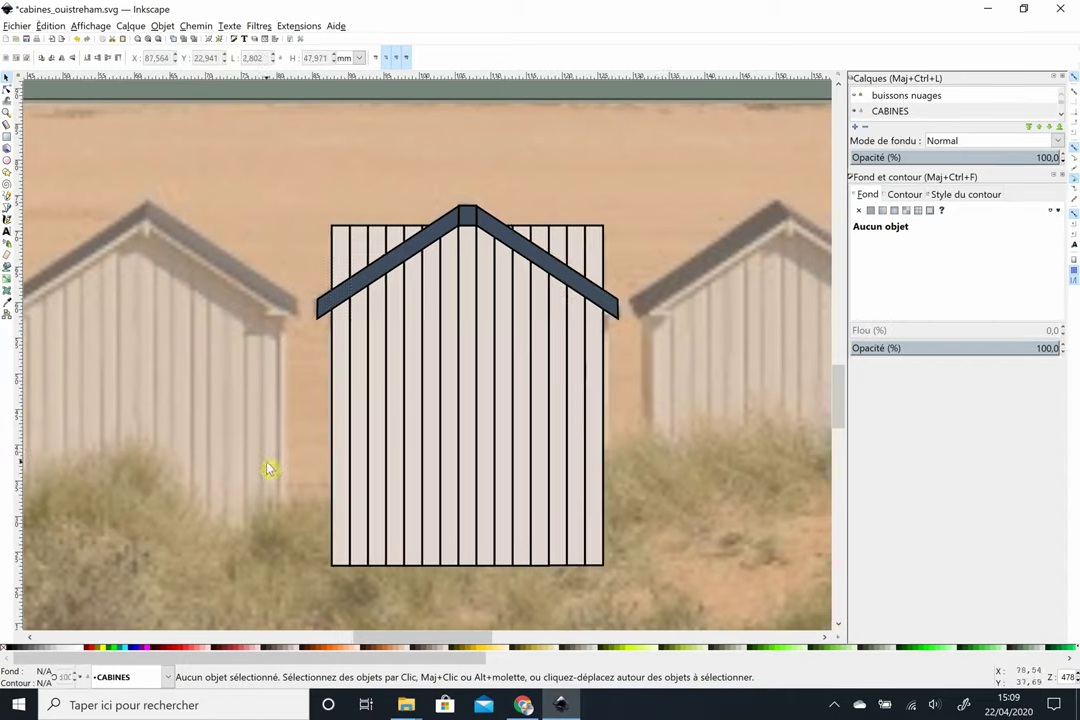
key(ctrl+a)
click(943, 385)
key(Escape)
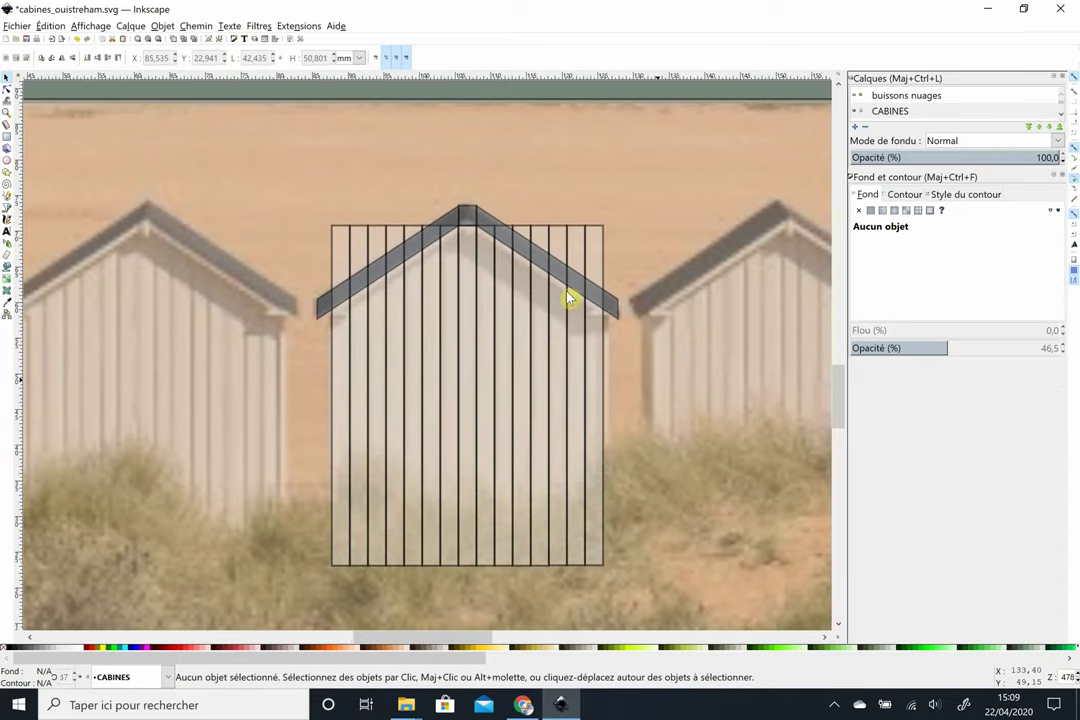
key(ctrl+a)
click(196, 26)
key(Escape)
key(Escape)
- Skew the left plank to the wall angle, move it toward centre, and place a duplicate on the right wall
scroll(340, 137, down, 2)
click(341, 151)
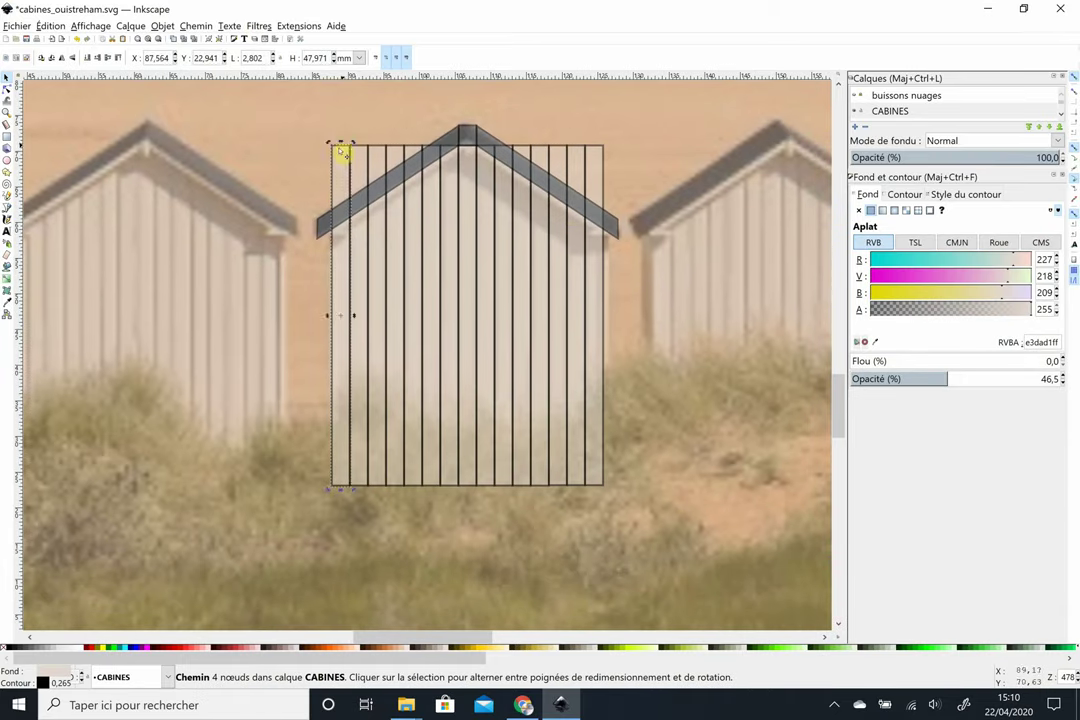
mouse_move(341, 150)
mouse_down()
mouse_move(338, 140)
mouse_move(345, 352)
mouse_up()
mouse_move(328, 405)
mouse_down()
mouse_move(341, 366)
mouse_move(378, 350)
mouse_up()
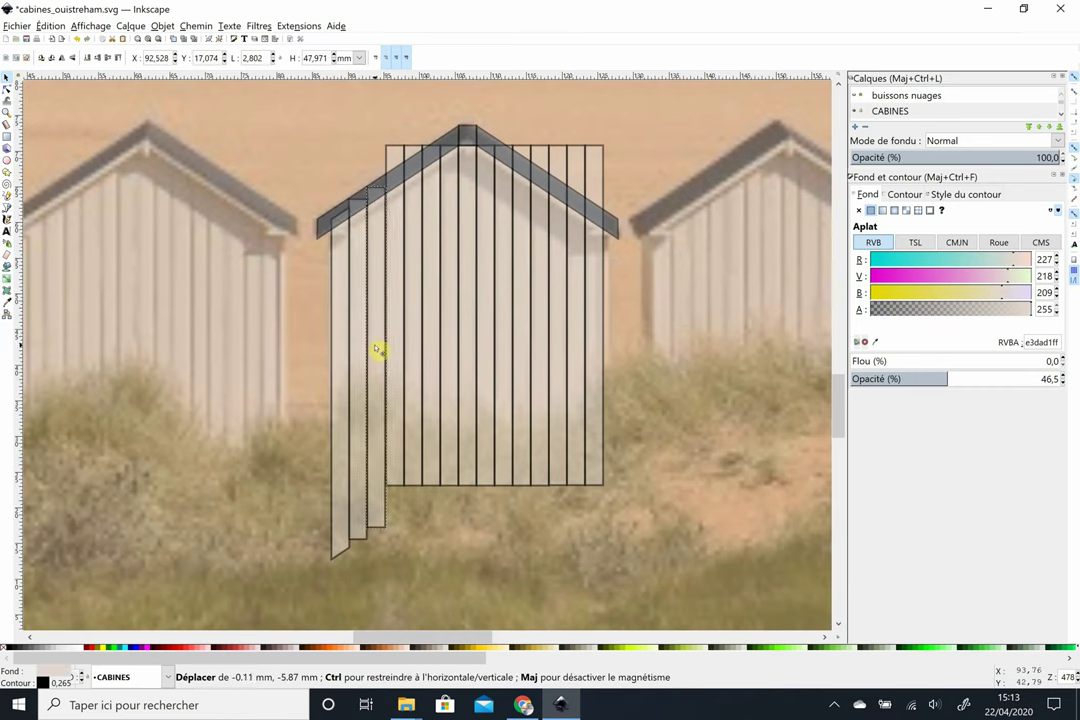
drag(418, 315, 424, 526)
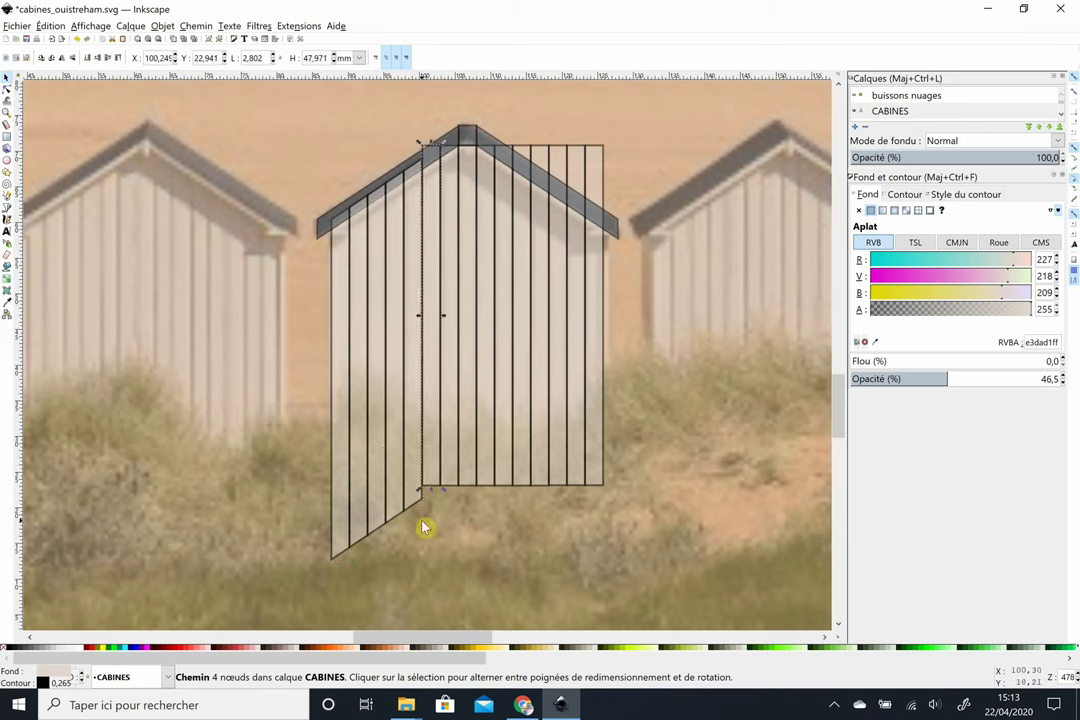
click(417, 586)
click(450, 300)
mouse_move(465, 210)
mouse_down()
mouse_move(522, 302)
mouse_move(526, 337)
mouse_up()
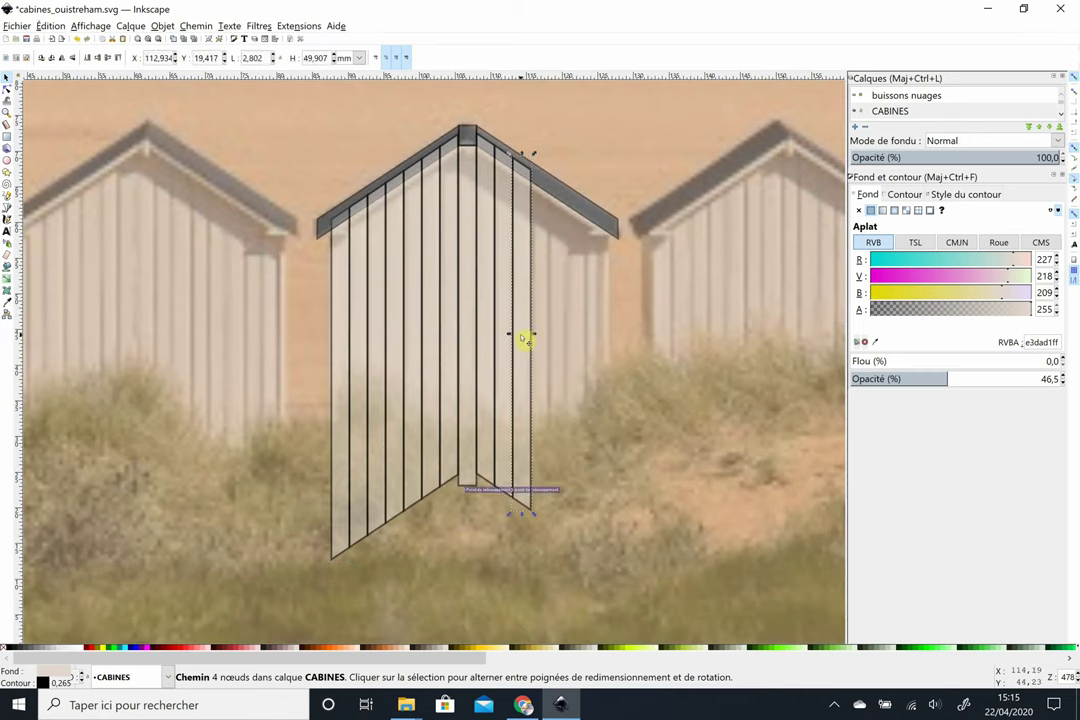
click(50, 26)
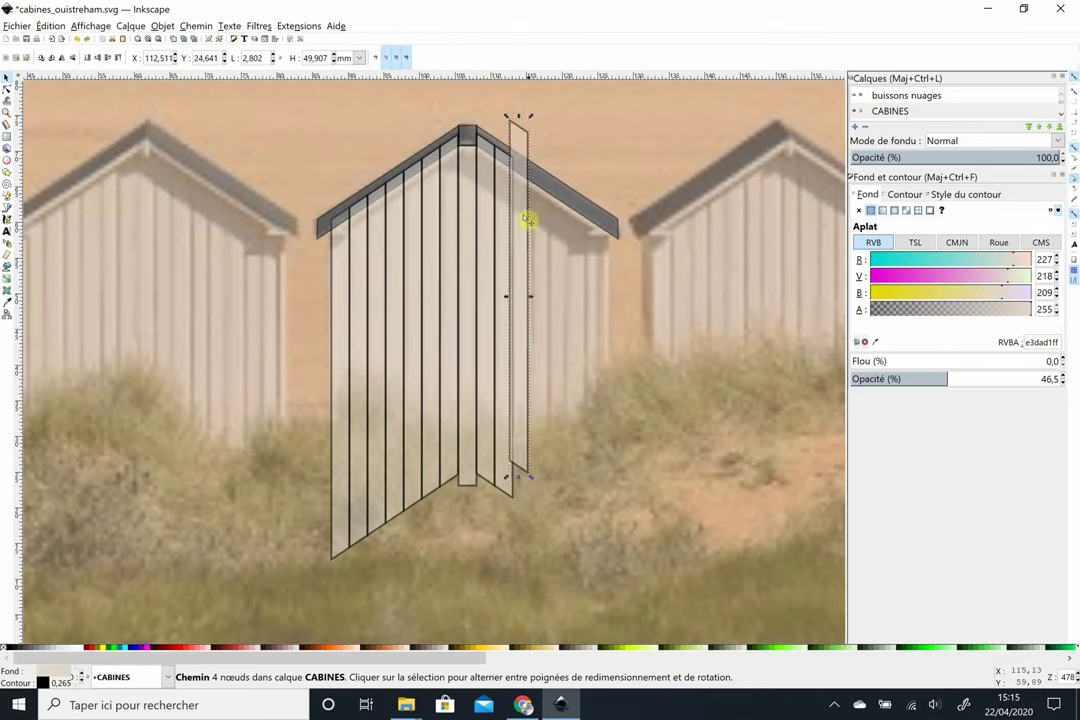
drag(525, 222, 575, 350)
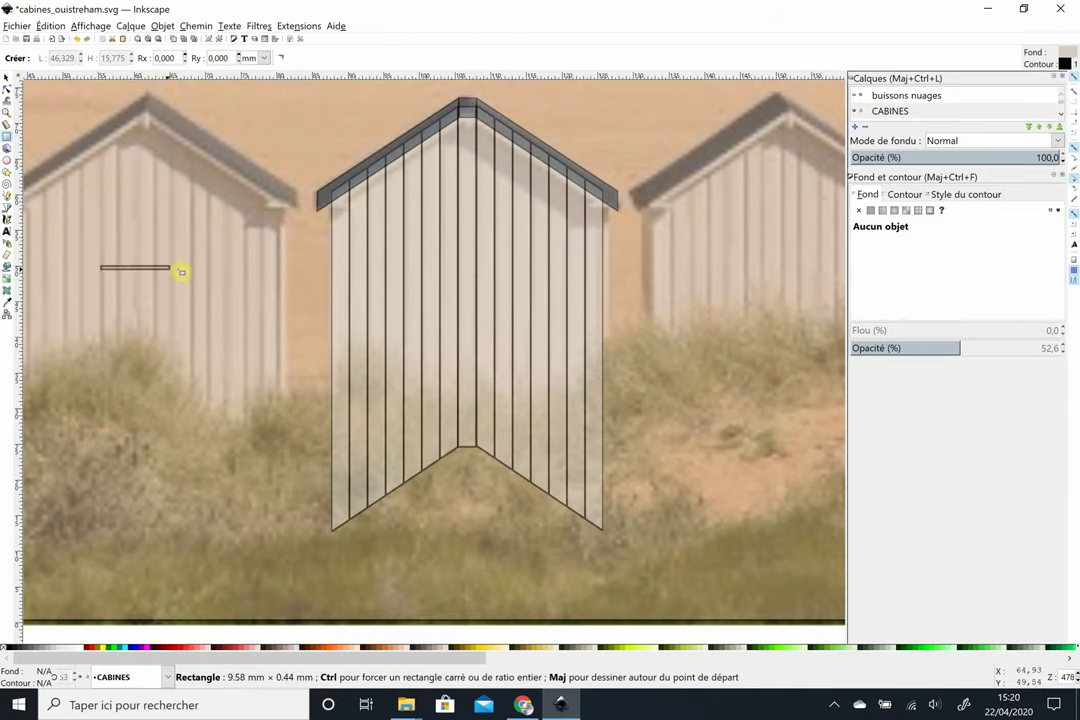
- Draw a thin trim strip and tilt it along the left and right roof slopes
drag(278, 276, 284, 277)
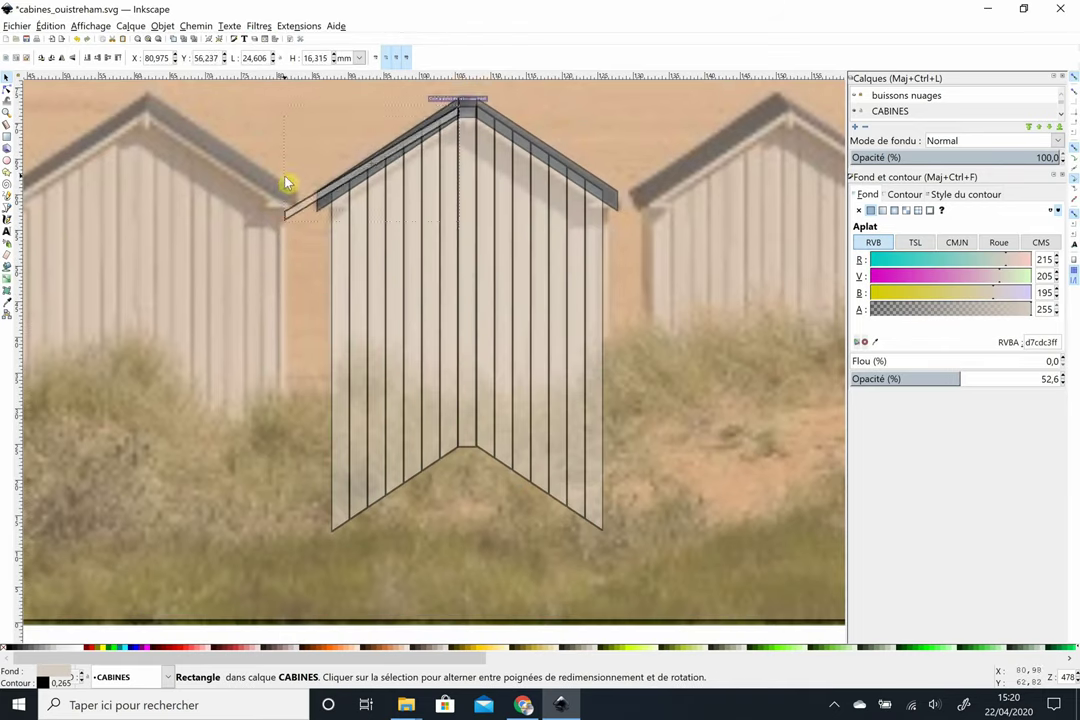
drag(285, 183, 386, 186)
click(297, 219)
drag(297, 219, 282, 207)
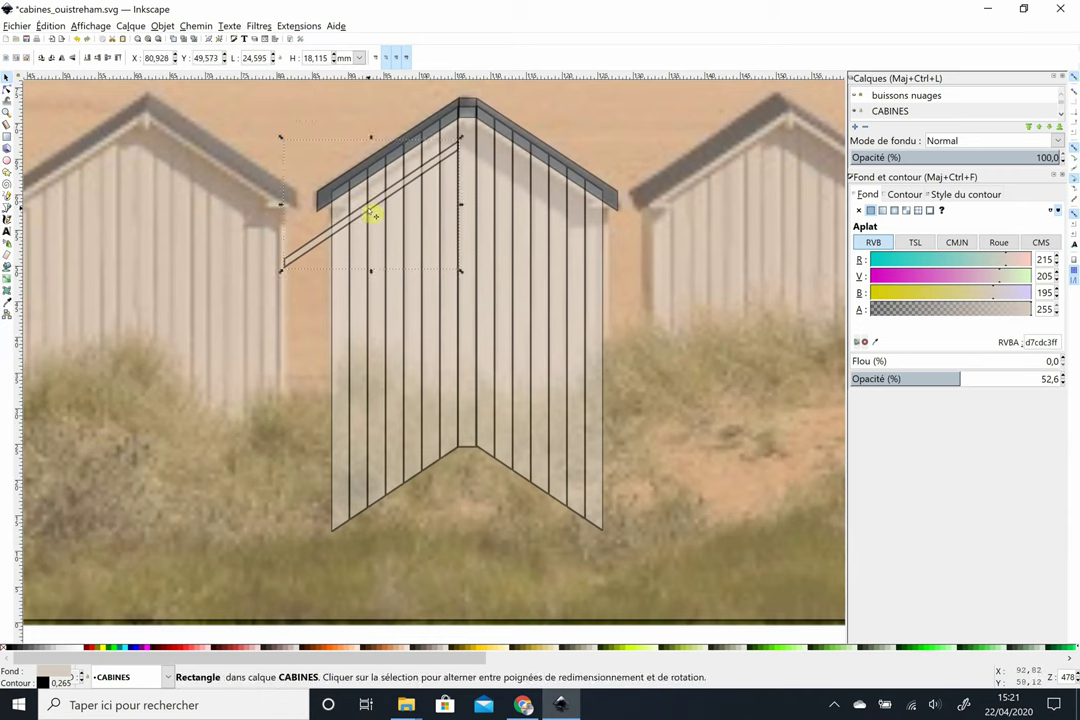
drag(372, 214, 314, 192)
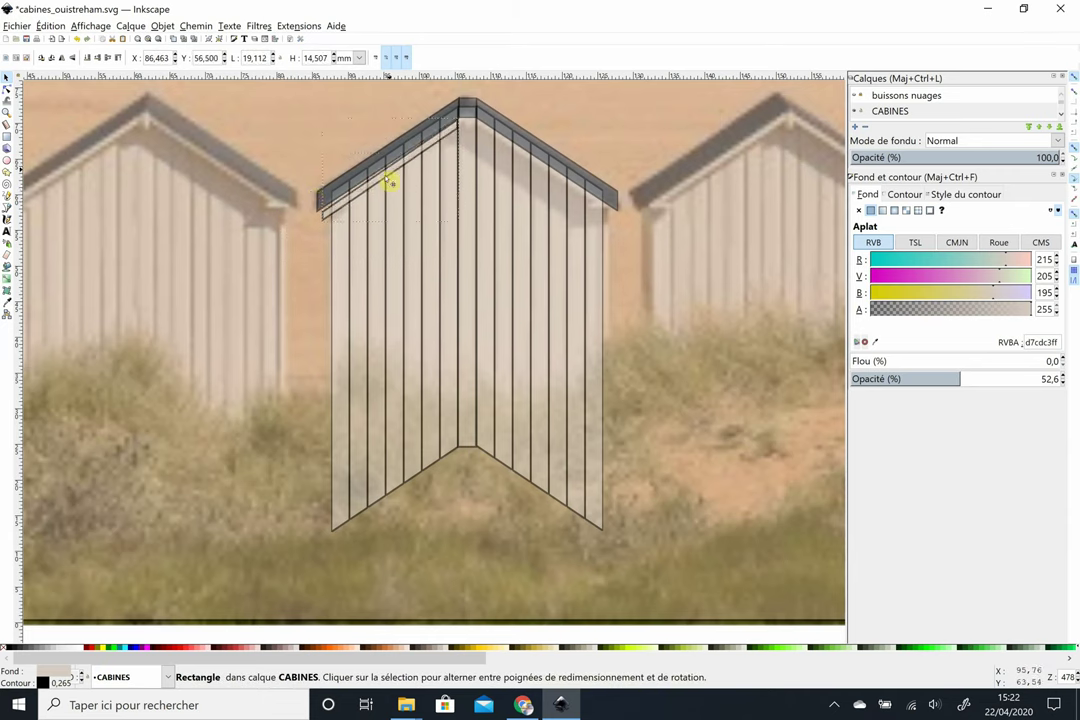
drag(312, 143, 268, 307)
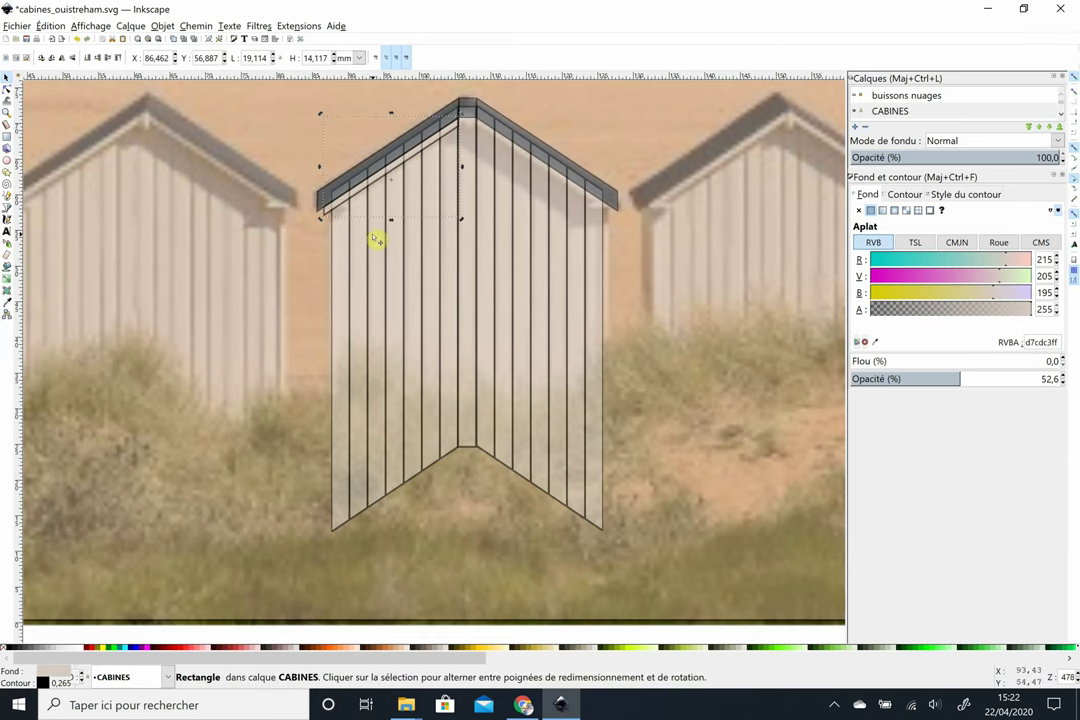
drag(399, 180, 557, 172)
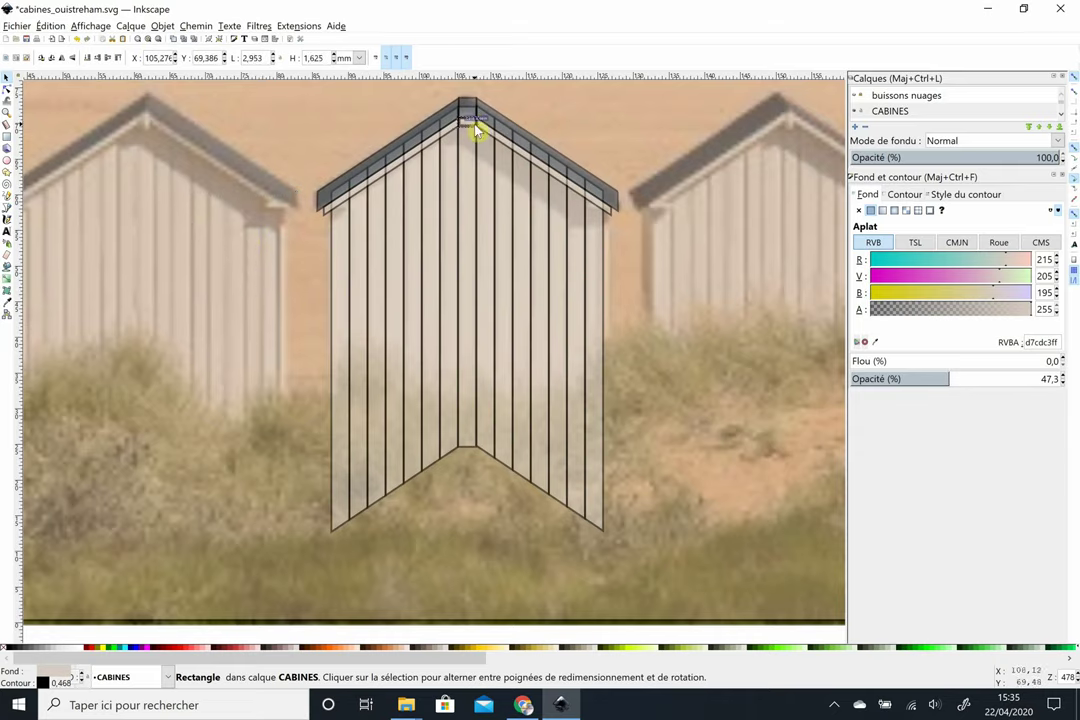
key(Escape)
- Toggle the CABINES layer's visibility and move a small rectangle onto the roof peak
scroll(675, 365, up, 3)
click(857, 111)
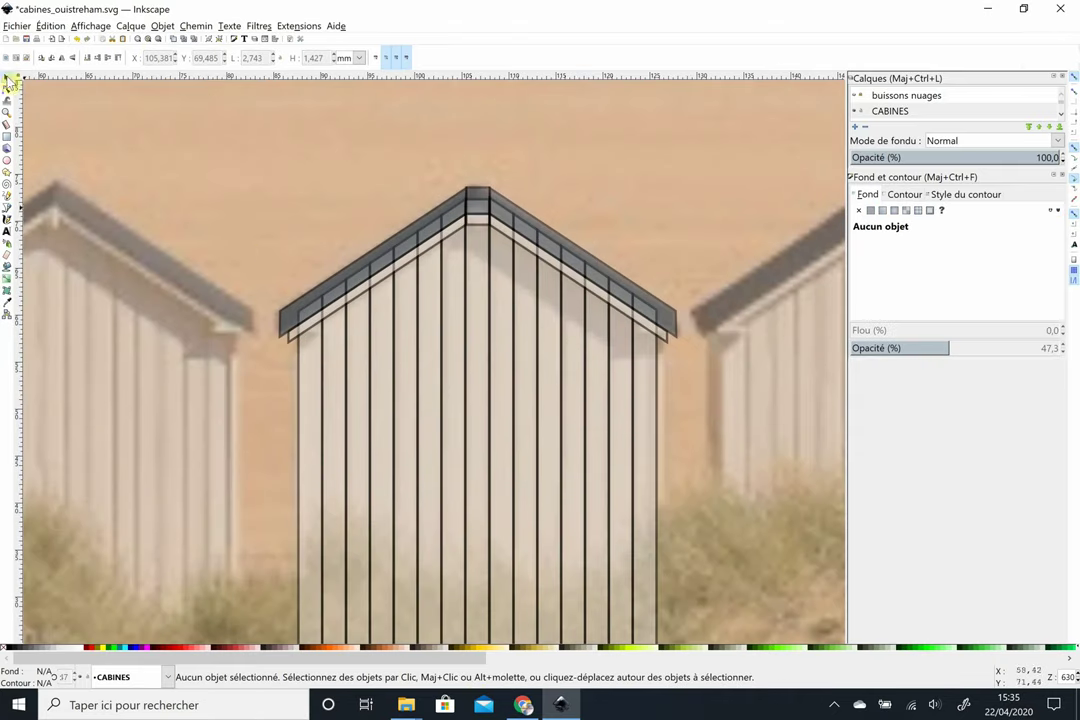
drag(215, 294, 481, 226)
key(Escape)
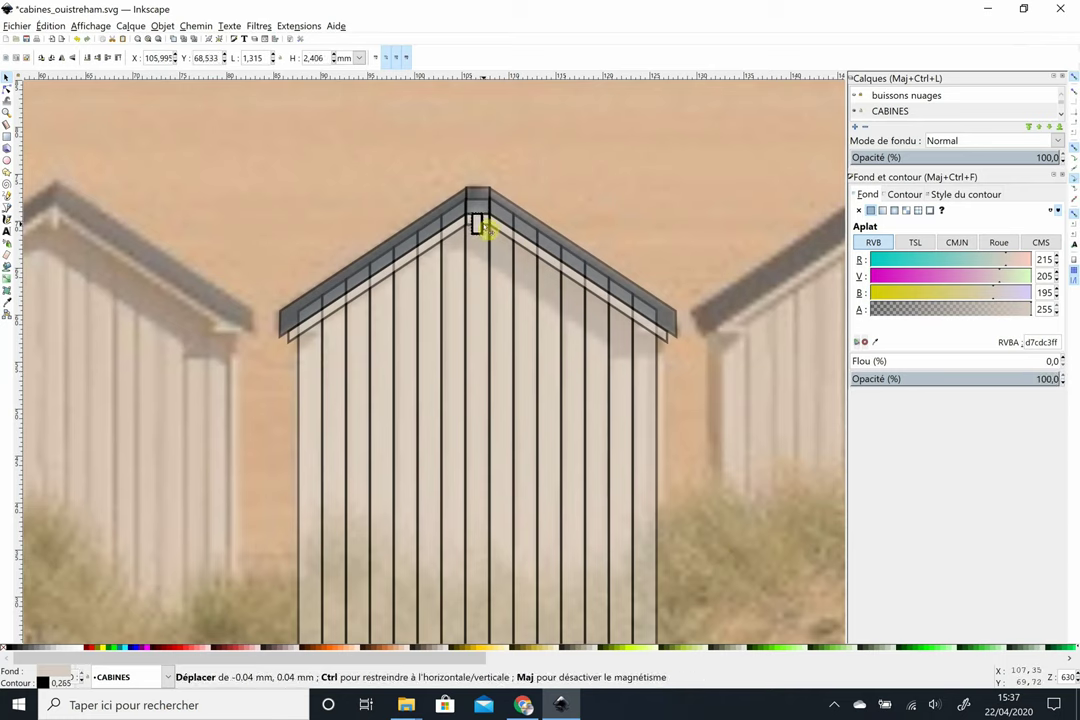
click(484, 235)
click(540, 318)
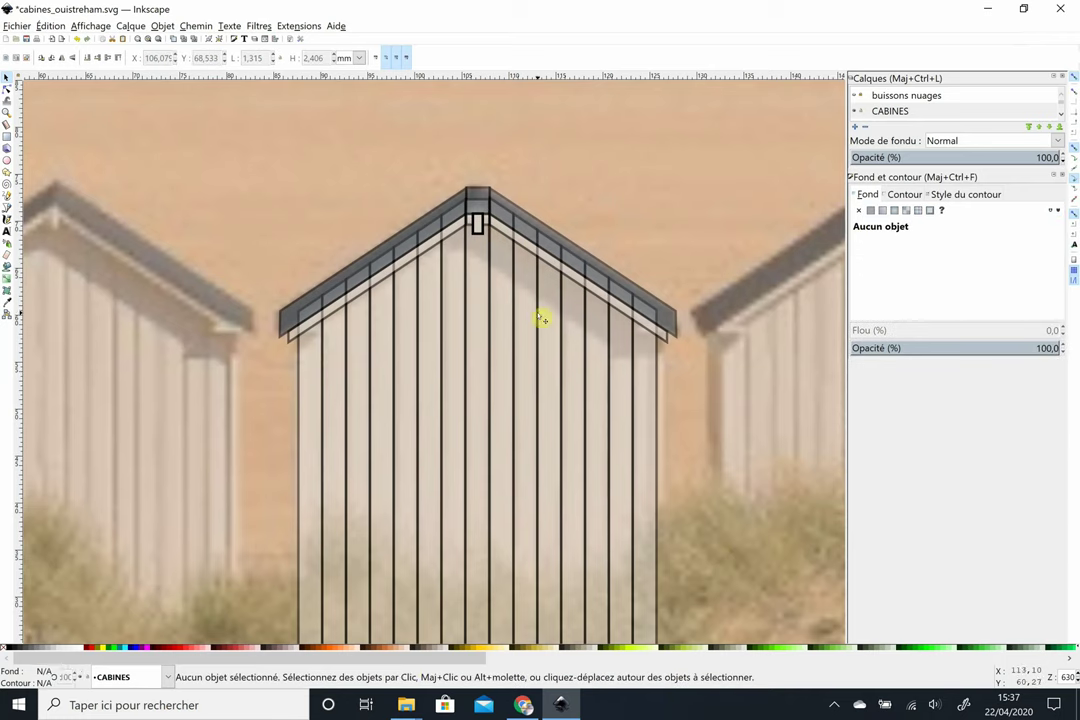
scroll(300, 510, left, 3)
scroll(380, 465, left, 4)
scroll(475, 490, right, 1)
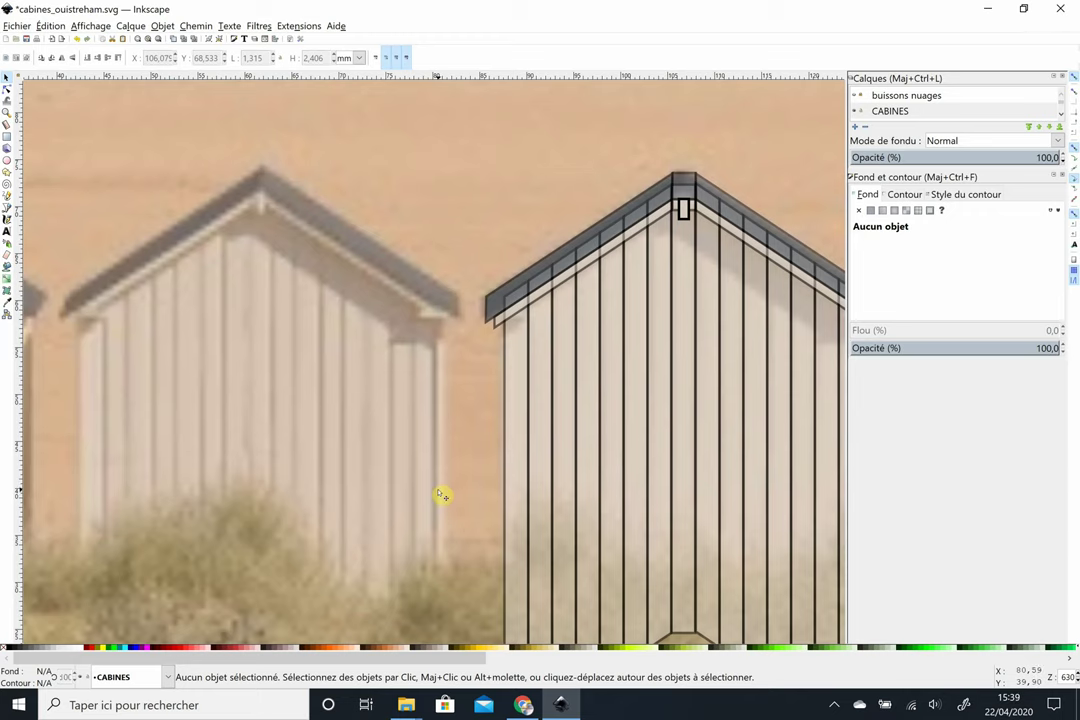
- Enlarge the left roof path slightly and check its stroke style
click(506, 325)
key(r)
key(s)
click(490, 323)
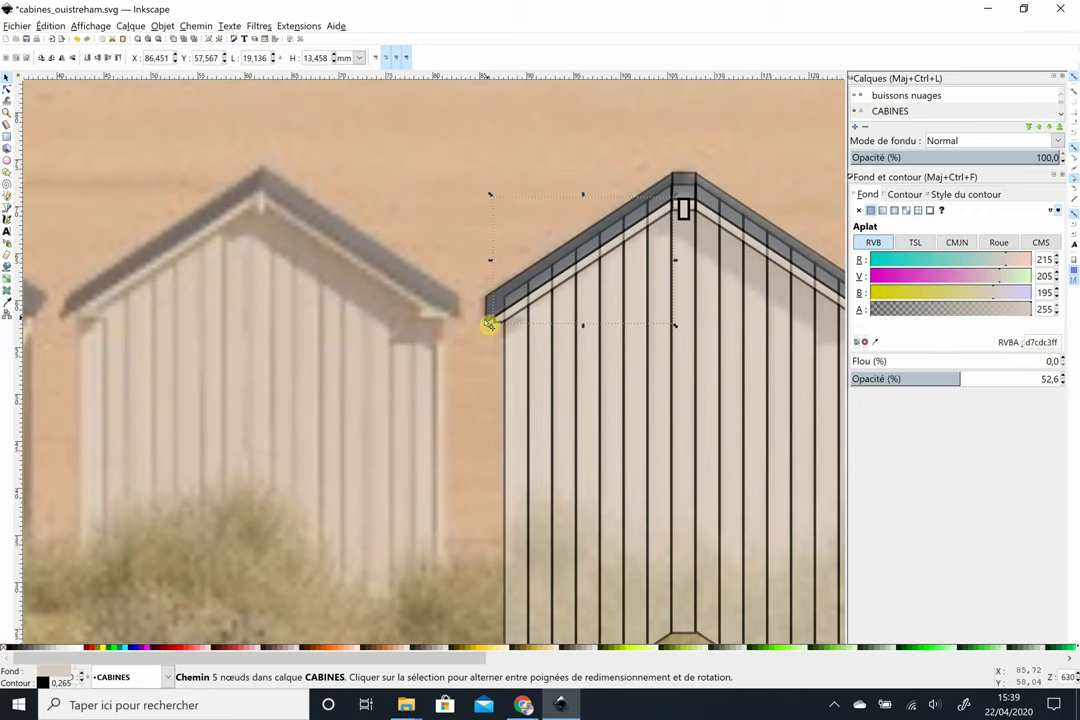
drag(489, 324, 480, 345)
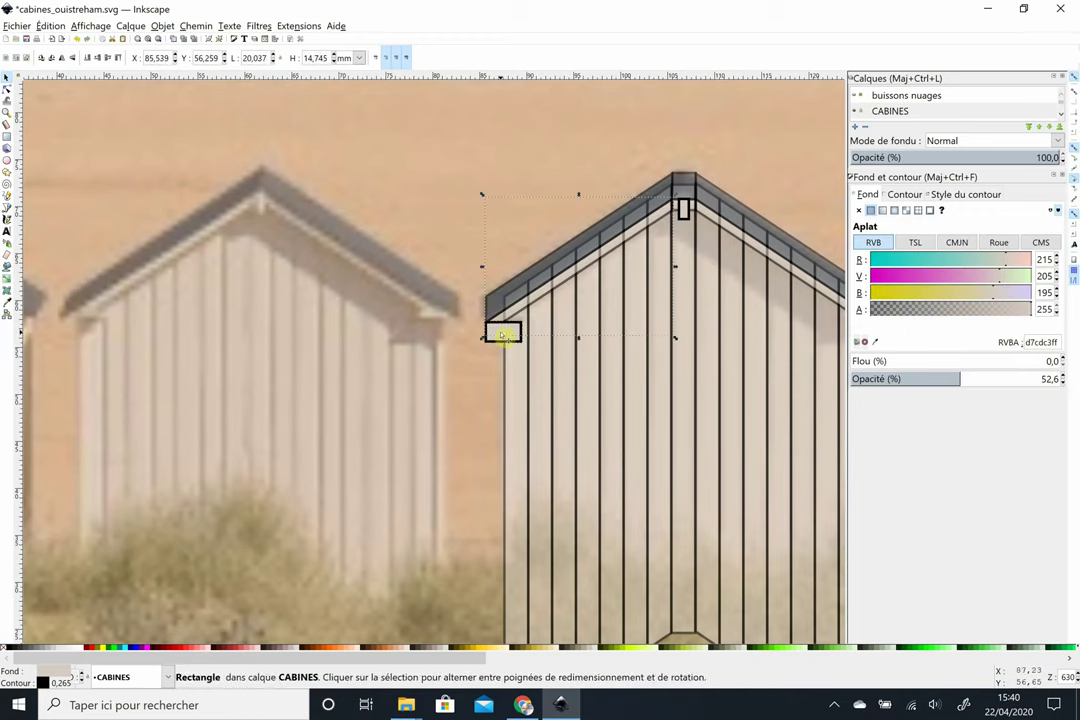
scroll(663, 535, right, 5)
click(966, 194)
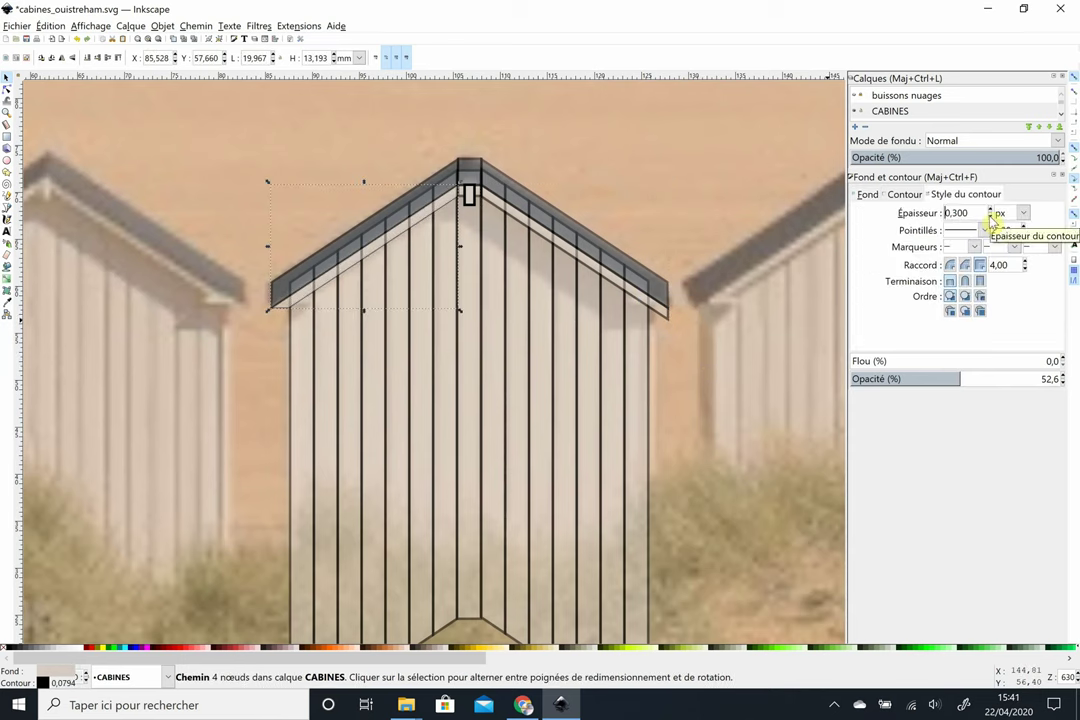
key(n)
key(Escape)
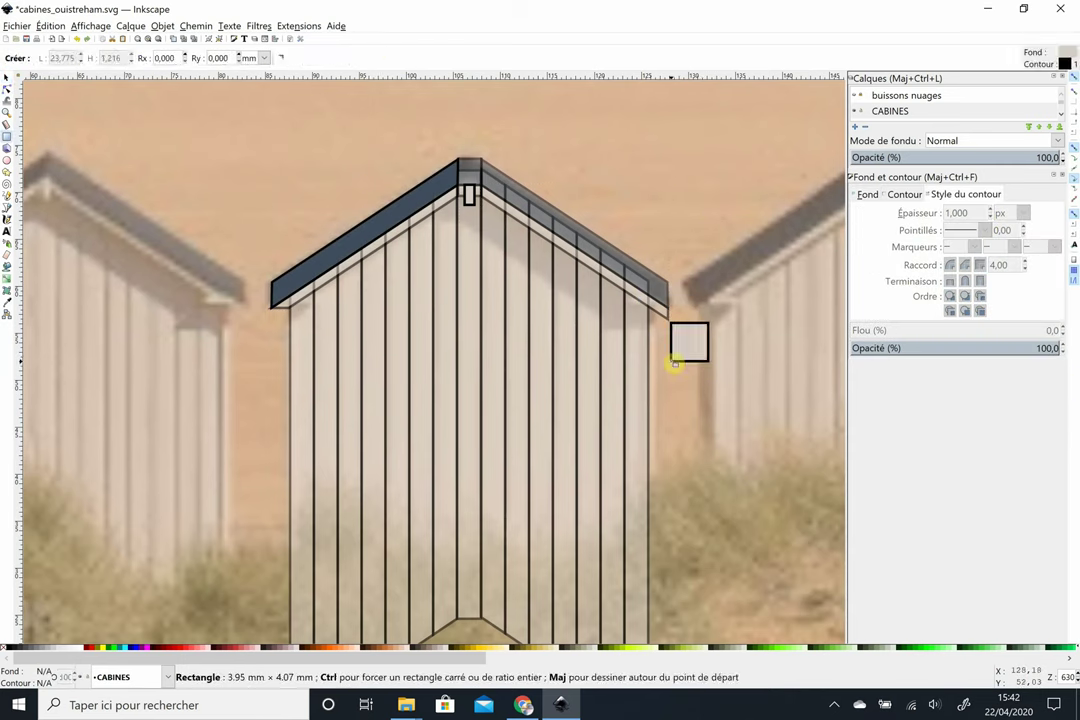
- Check the roof pieces' nodes, then draw a small bracket rectangle at the left eave
click(470, 165)
click(463, 198)
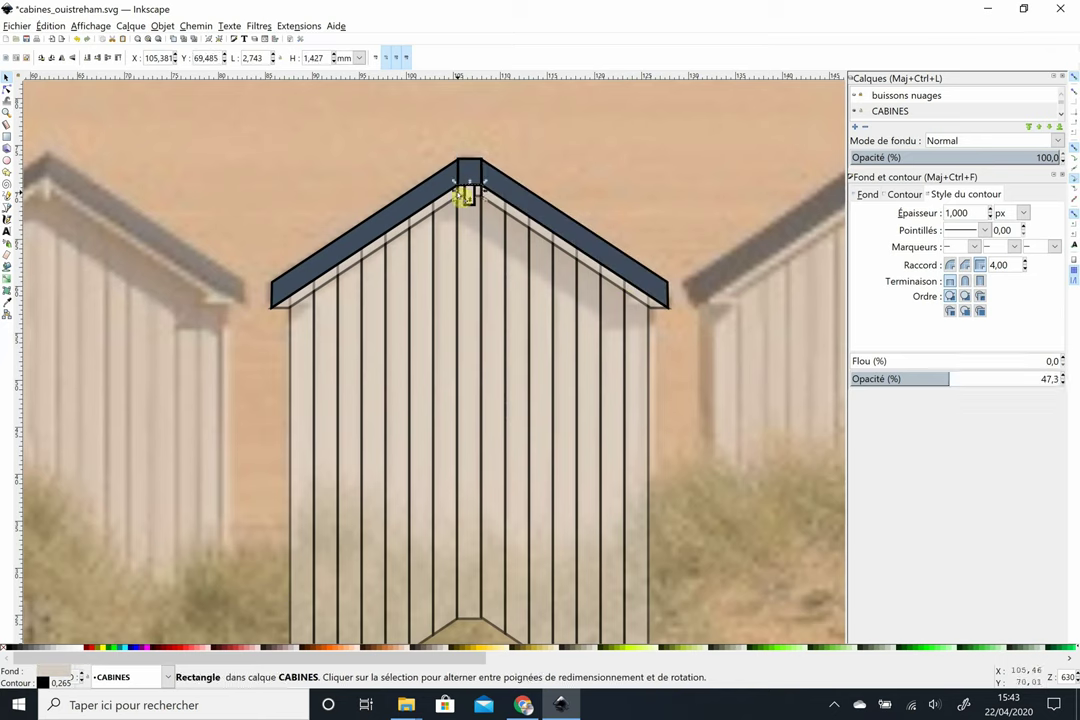
key(n)
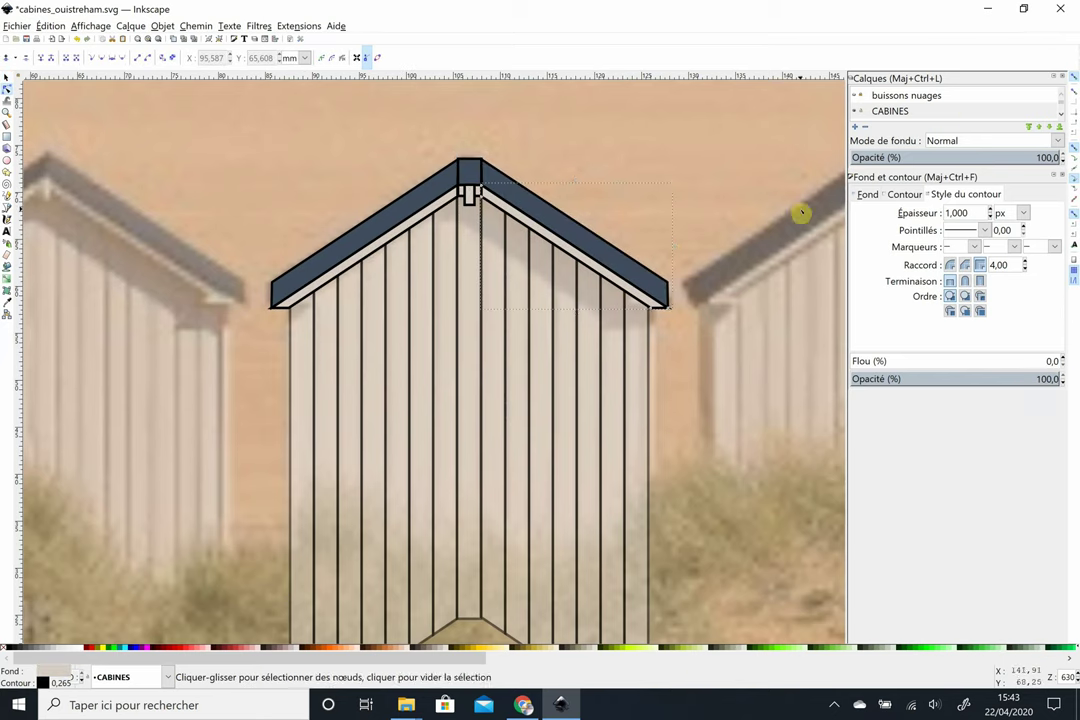
key(Escape)
scroll(748, 433, down, 2)
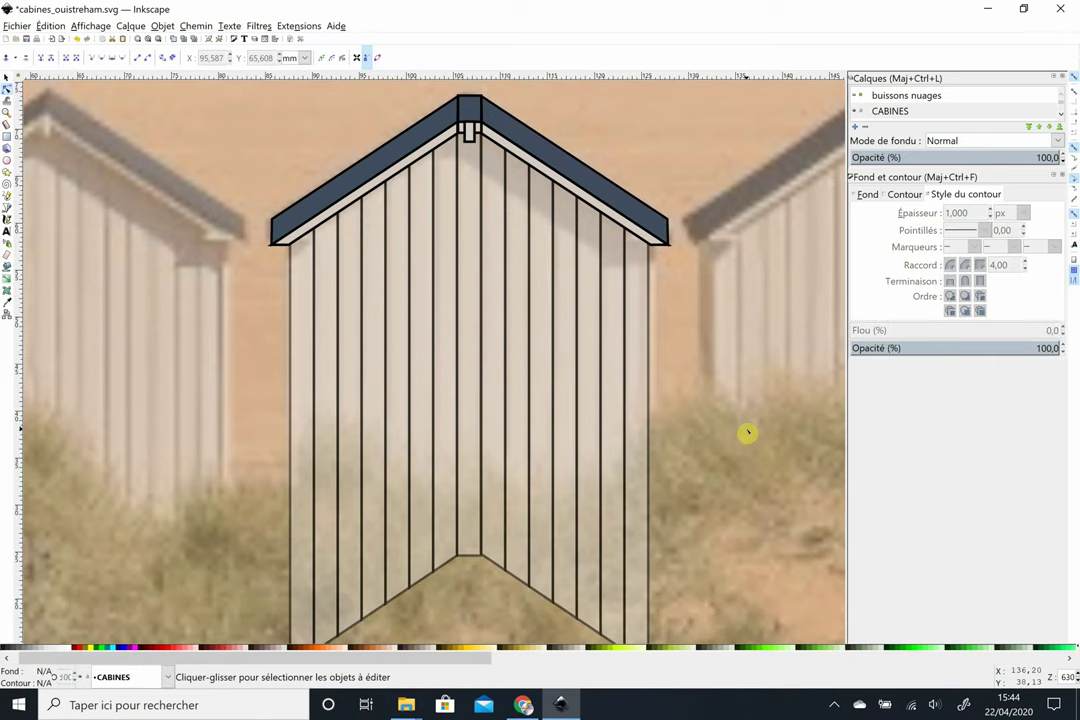
key(r)
drag(170, 270, 200, 282)
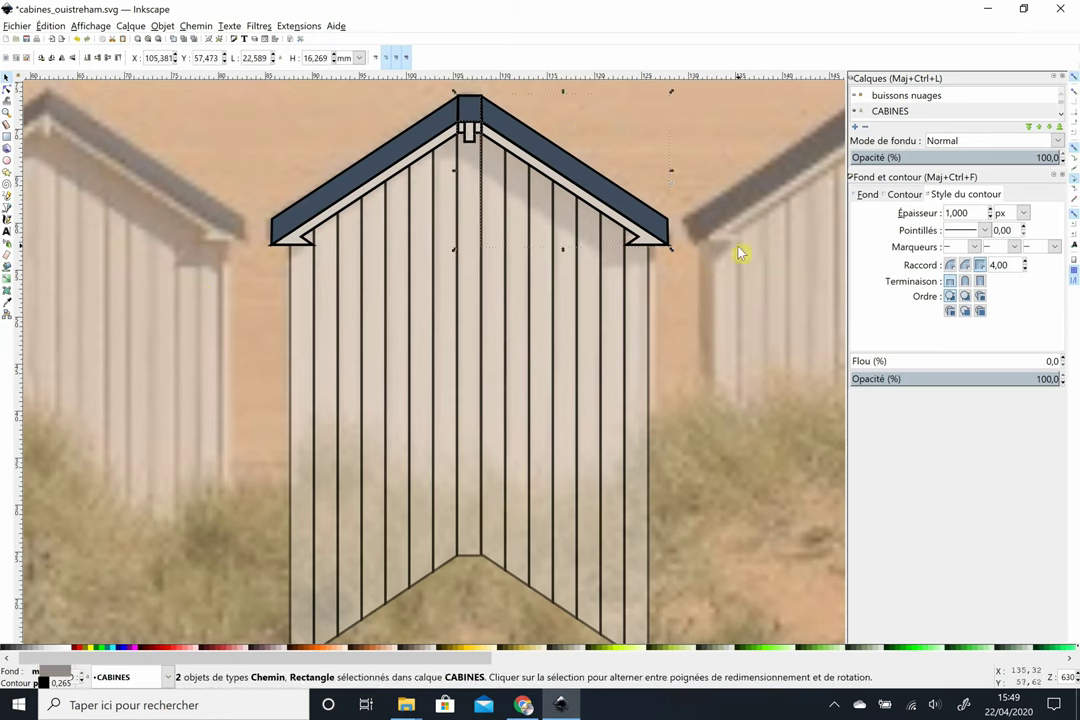
- Undo an accidental move of the left roof piece
click(480, 133)
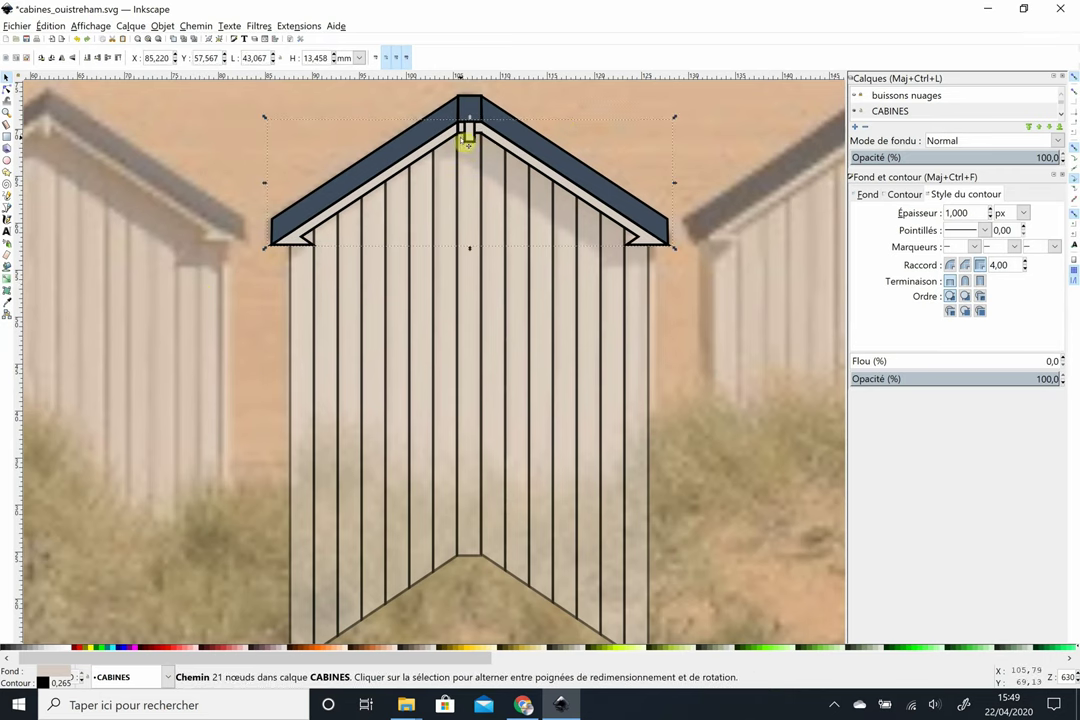
drag(259, 183, 241, 282)
click(50, 26)
click(75, 45)
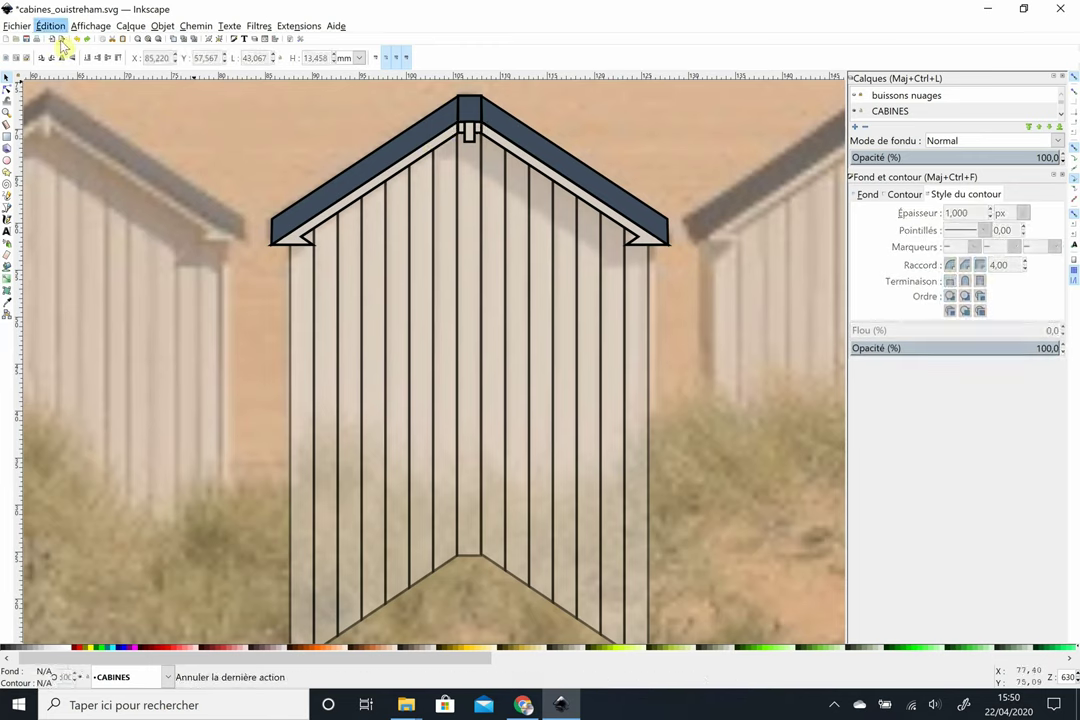
- Flip the small trim piece horizontally with H, undoing an accidental move
click(434, 140)
key(h)
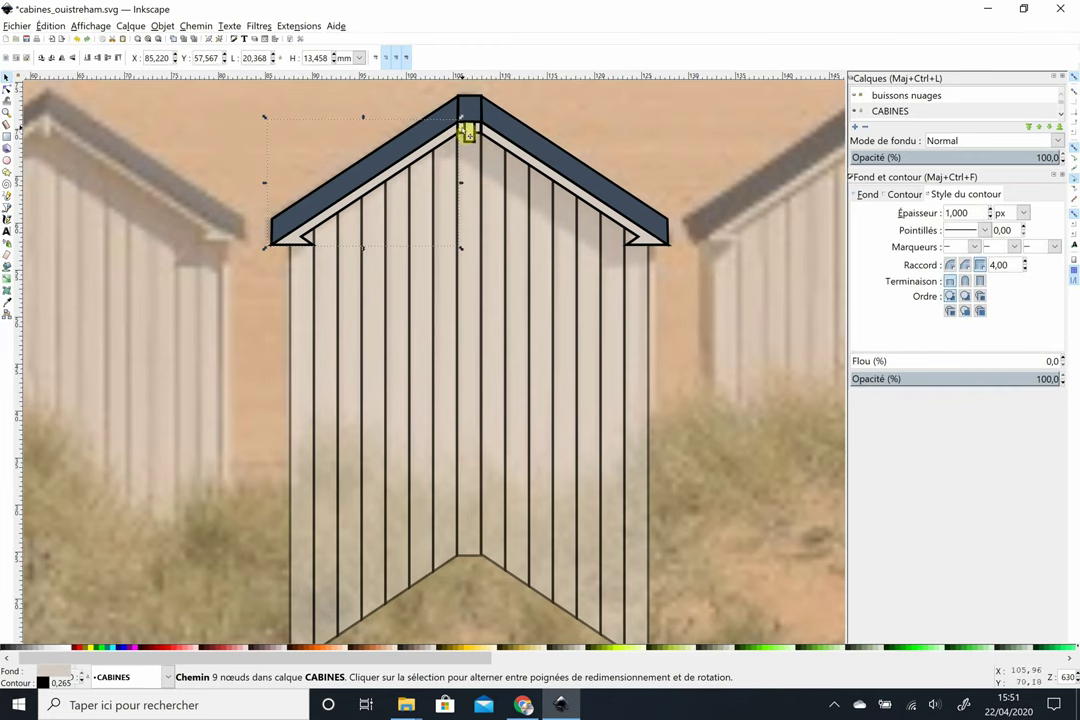
click(494, 145)
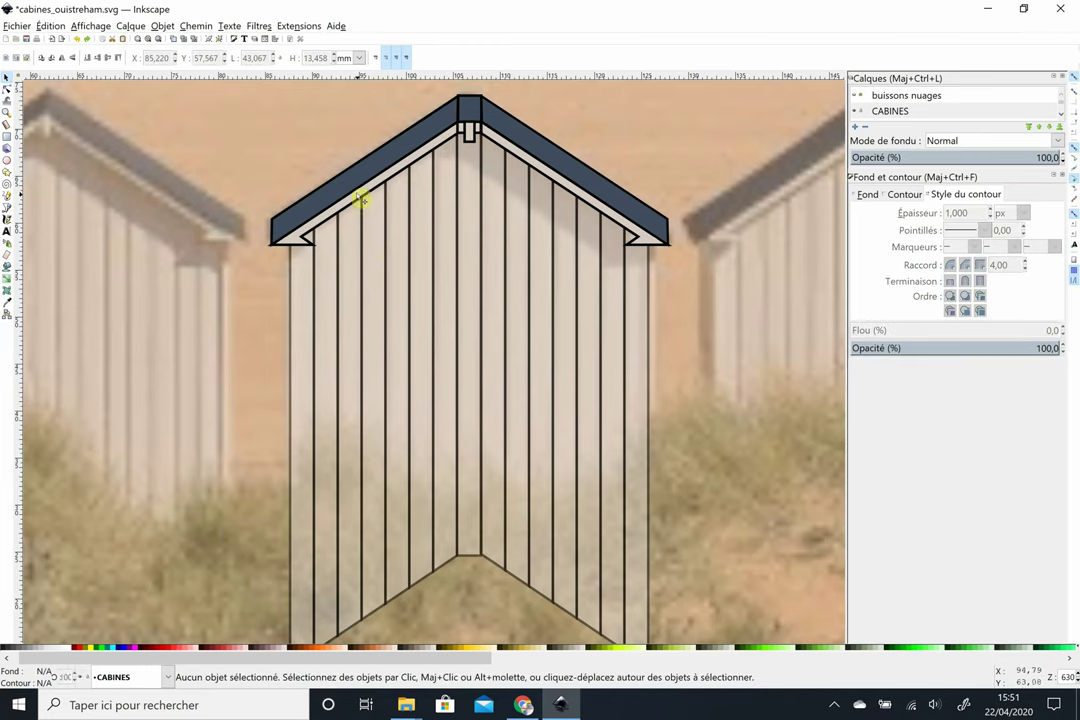
drag(448, 145, 250, 230)
shift+click(174, 297)
key(ctrl+z)
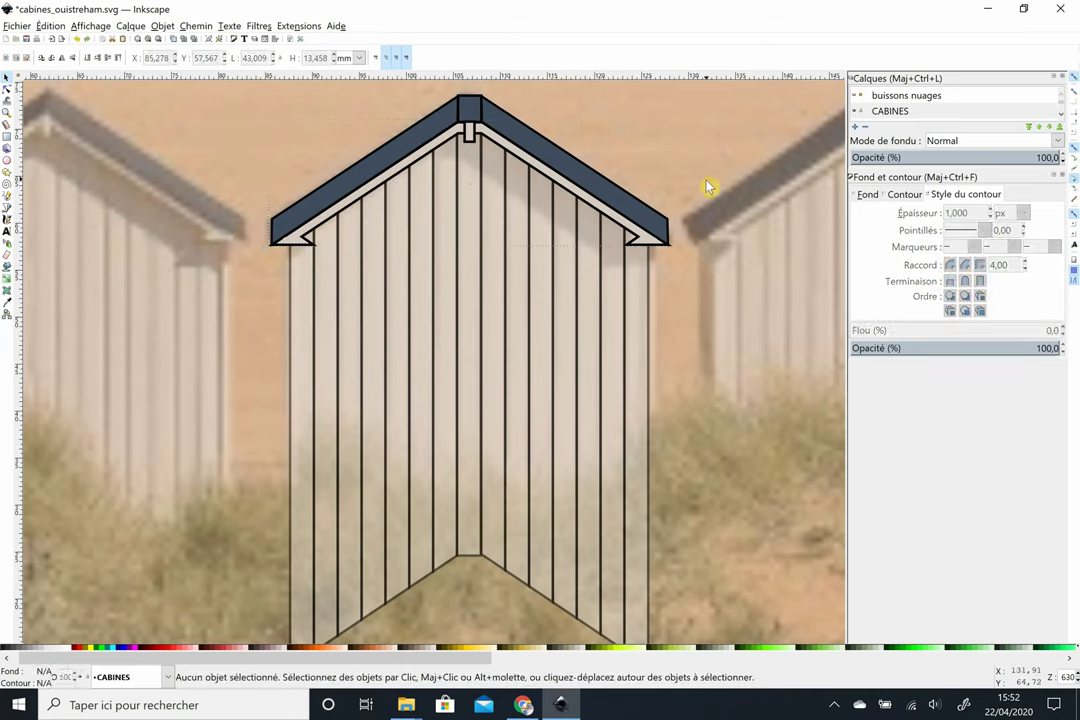
- Stretch the roof slightly taller and check the thin trim paths
click(632, 192)
drag(469, 253, 489, 258)
click(90, 26)
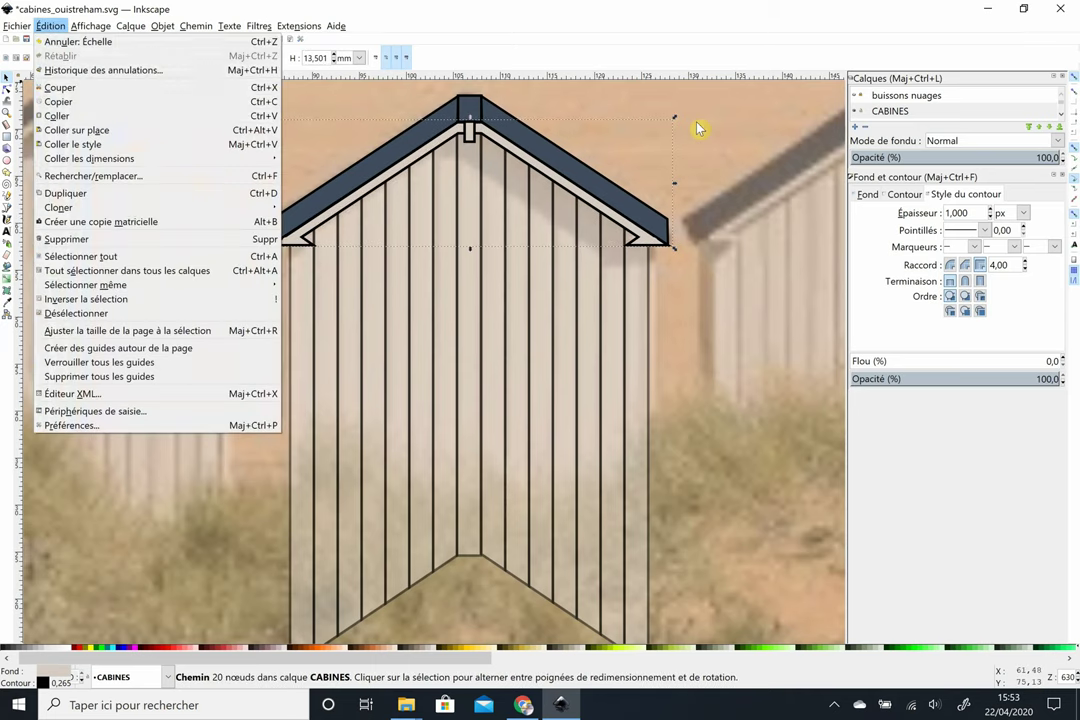
key(Escape)
key(Escape)
scroll(492, 294, up, 3)
scroll(441, 341, down, 3)
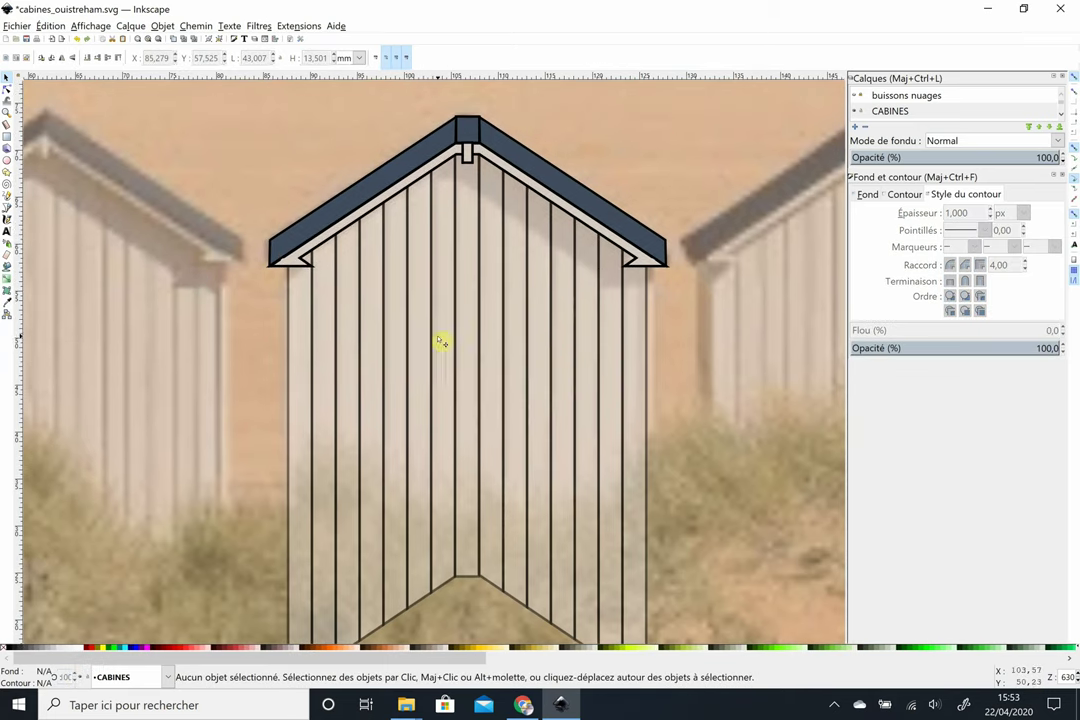
click(263, 277)
key(Escape)
- Fit the whole page in view and switch between the CABINES and Ciel mer plage layers
click(289, 251)
scroll(289, 320, up, 1)
key(Escape)
mouse_move(205, 150)
mouse_down()
mouse_move(671, 403)
mouse_move(627, 306)
mouse_up()
scroll(627, 306, up, 5)
click(857, 95)
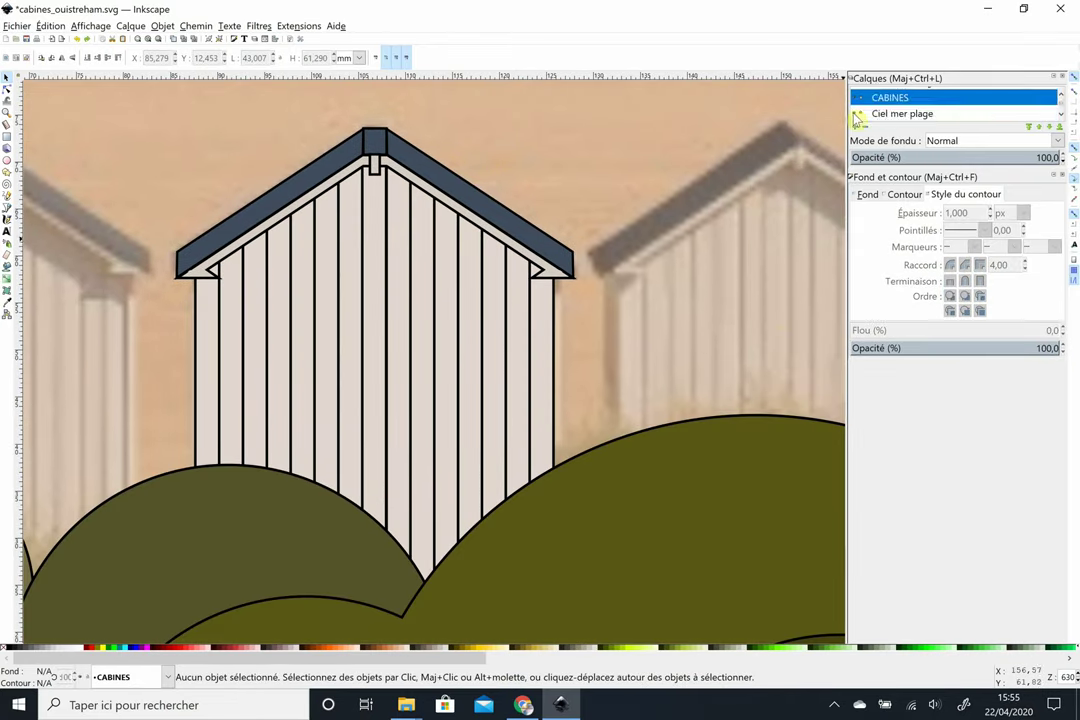
key(5)
click(535, 397)
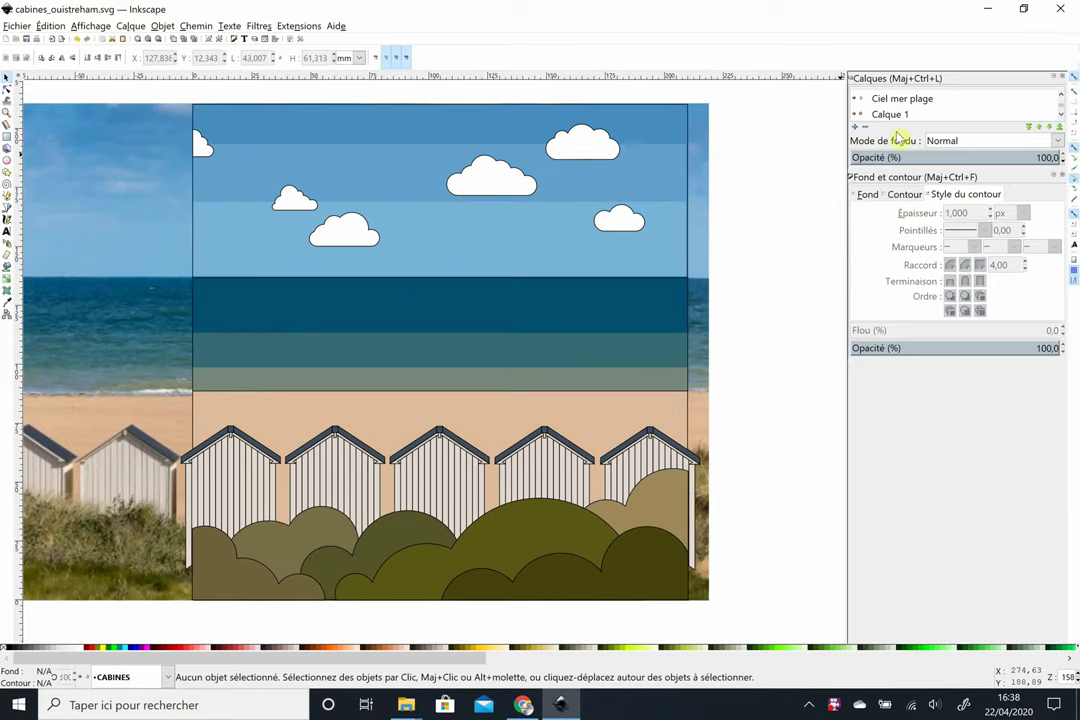
- Set the CABINES layer opacity to 51.6%, passing through 34.4%
scroll(1062, 97, up, 2)
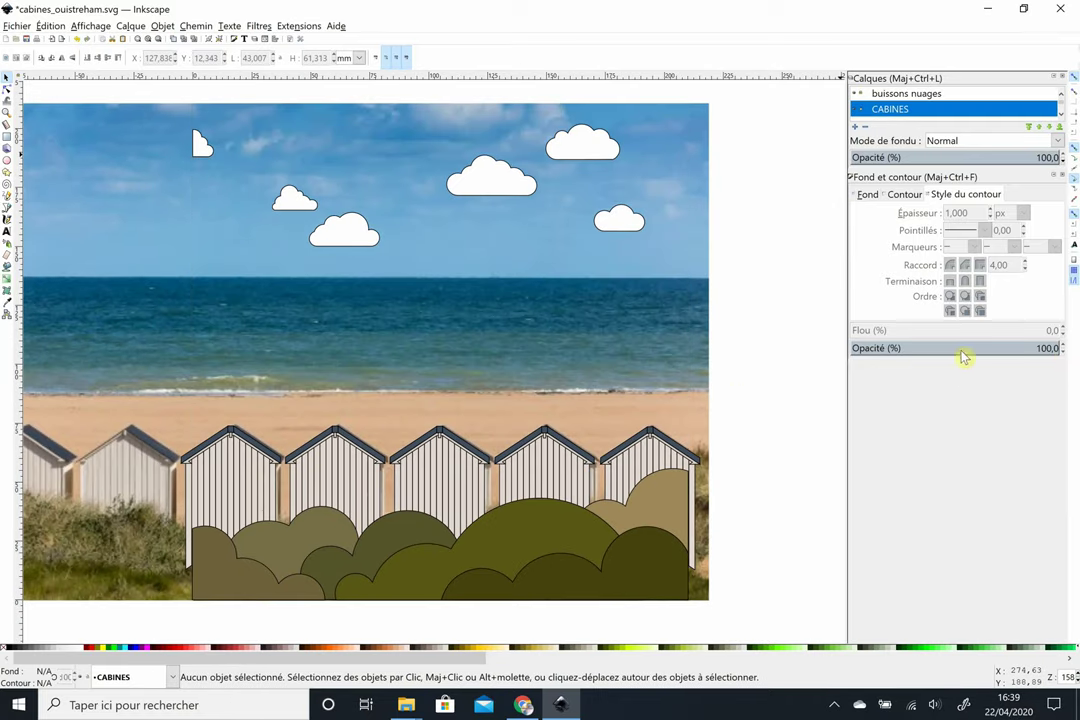
click(921, 157)
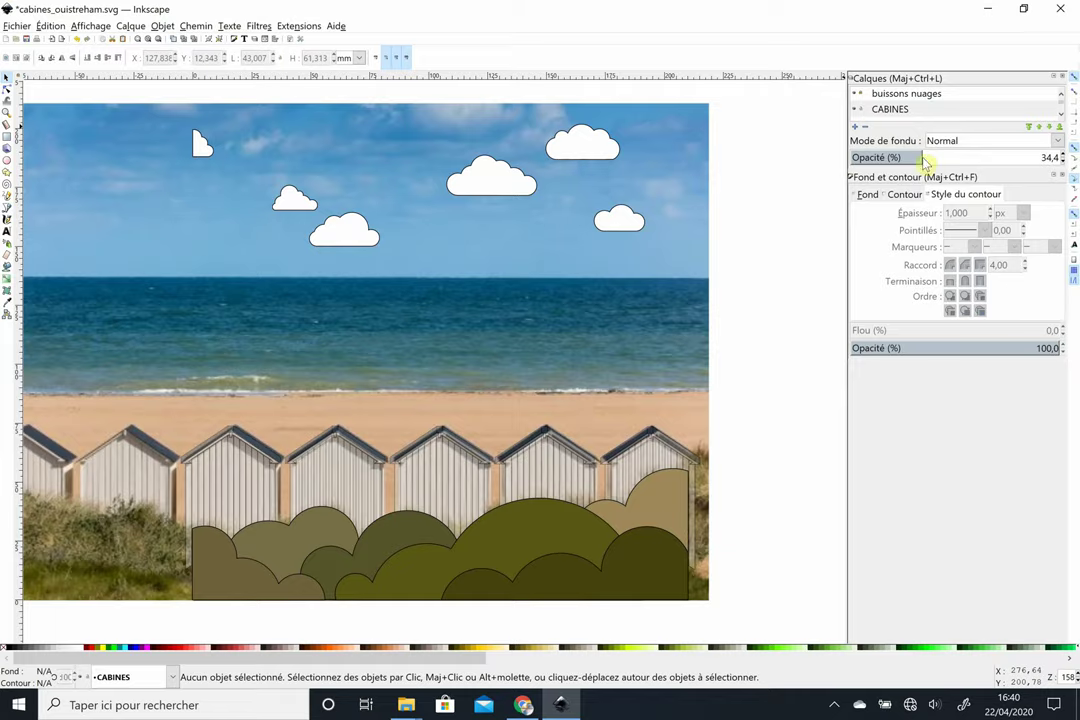
scroll(616, 565, up, 3)
scroll(625, 553, down, 3)
scroll(598, 289, up, 3)
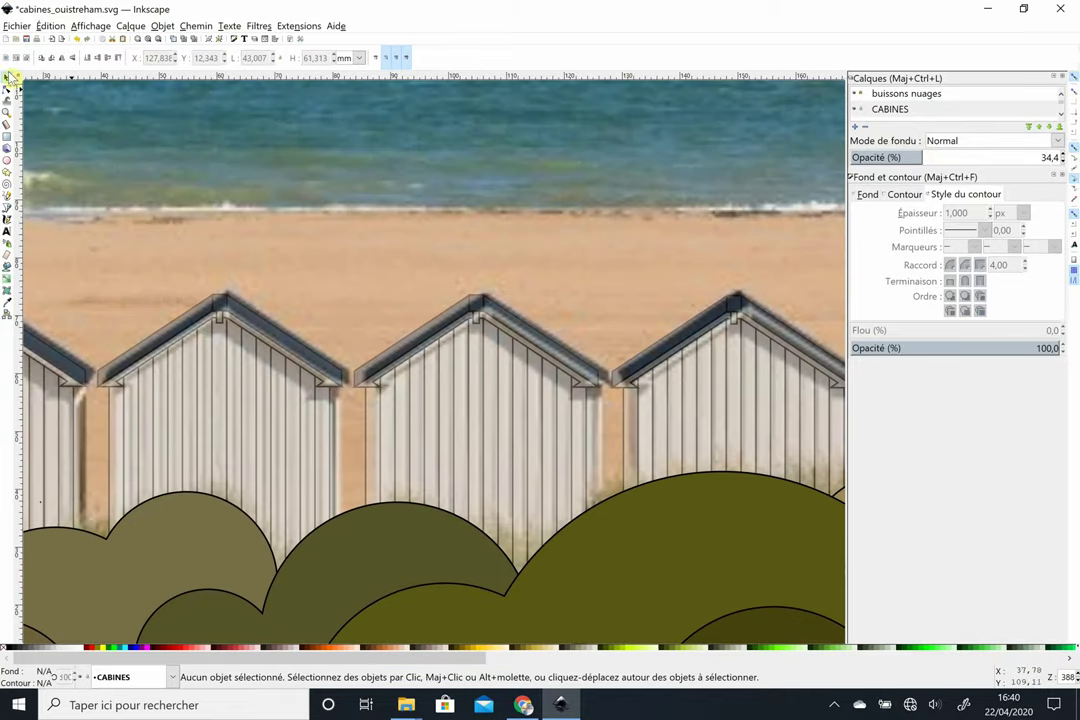
click(958, 157)
drag(403, 340, 485, 222)
scroll(485, 222, down, 2)
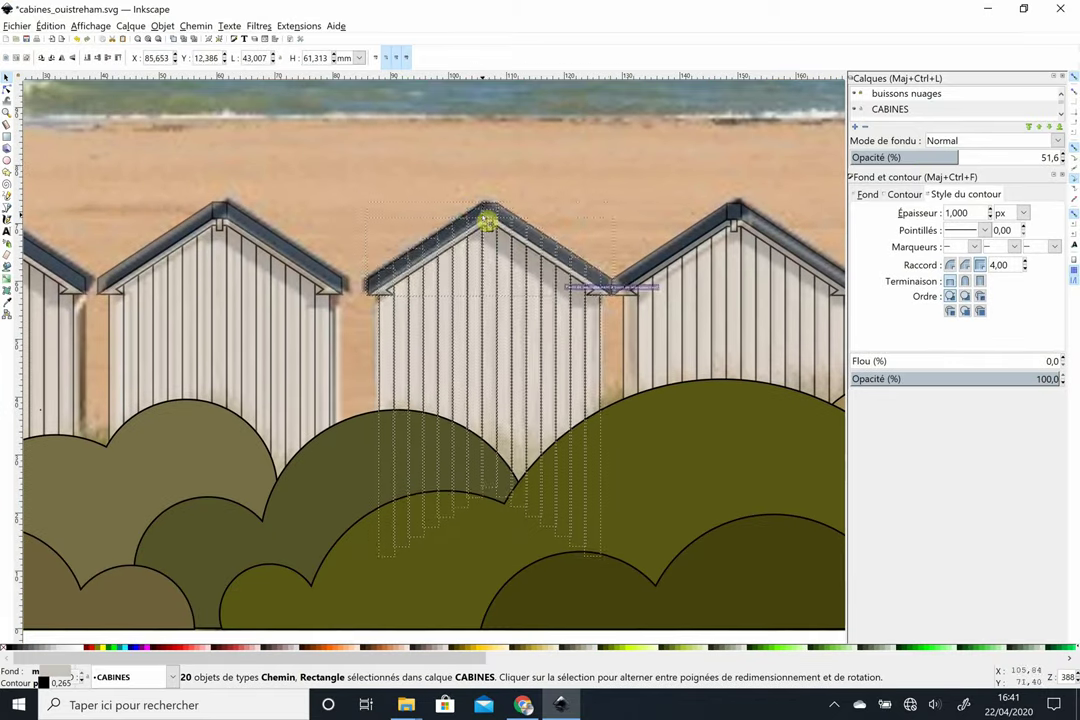
- Draw and skew a first thin plank rectangle, then delete the failed attempt
click(608, 173)
click(7, 136)
drag(268, 121, 428, 116)
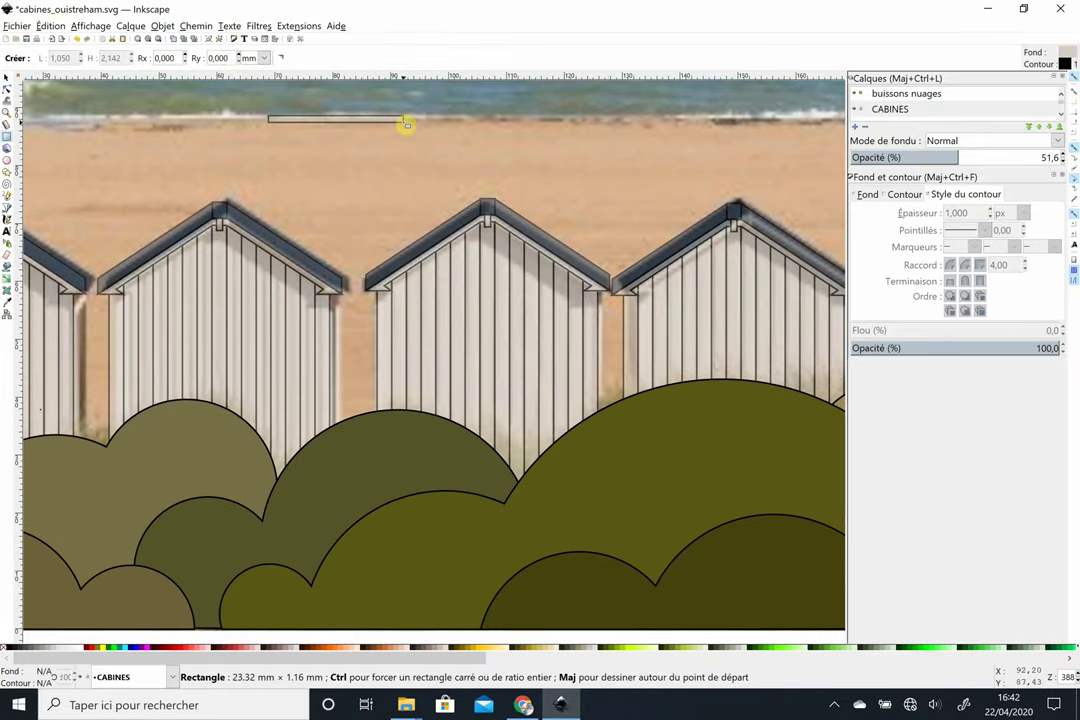
key(s)
click(350, 118)
mouse_move(266, 120)
mouse_down()
mouse_move(345, 364)
mouse_move(418, 278)
mouse_up()
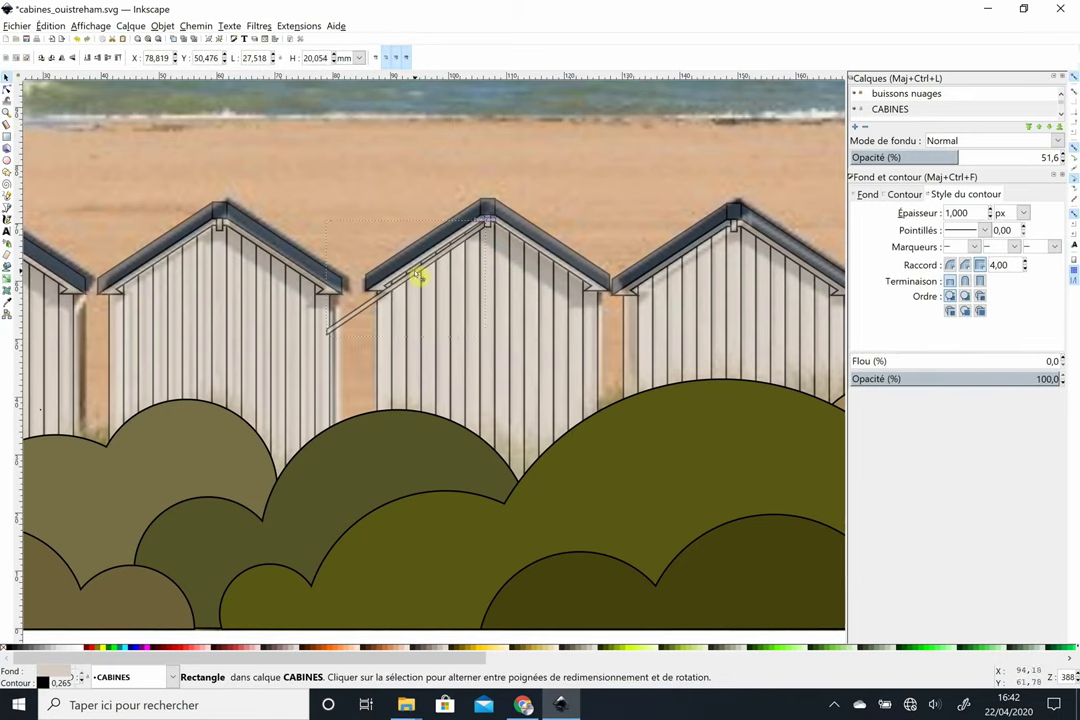
ctrl+scroll(405, 294, up, 1)
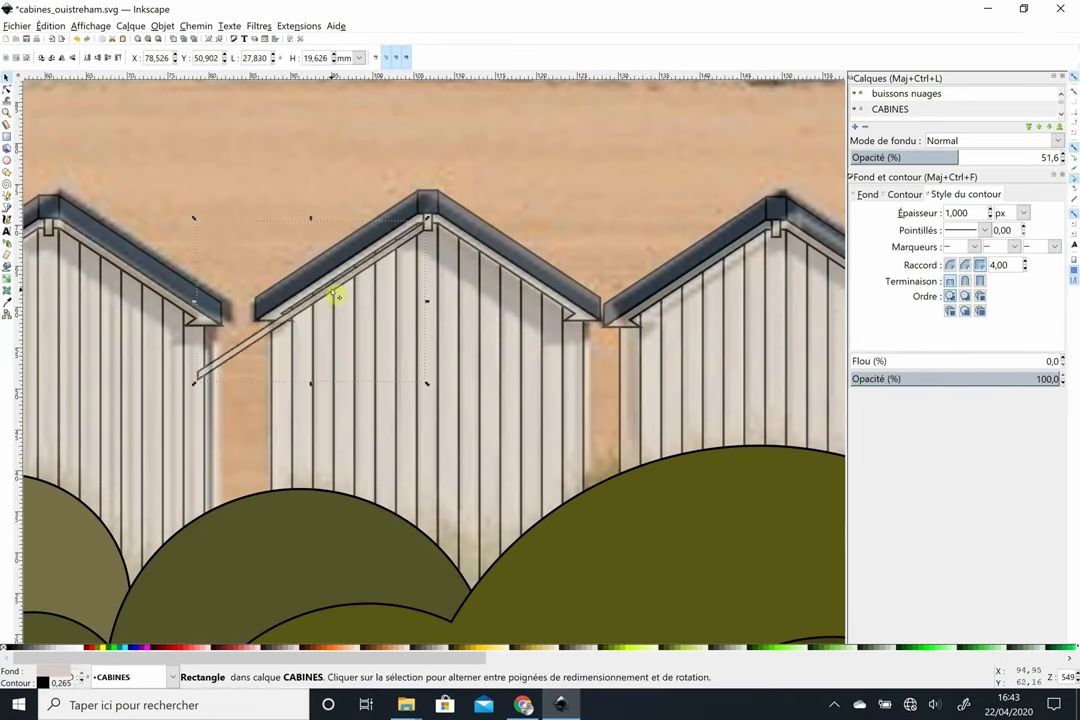
scroll(262, 157, up, 1)
drag(198, 337, 172, 68)
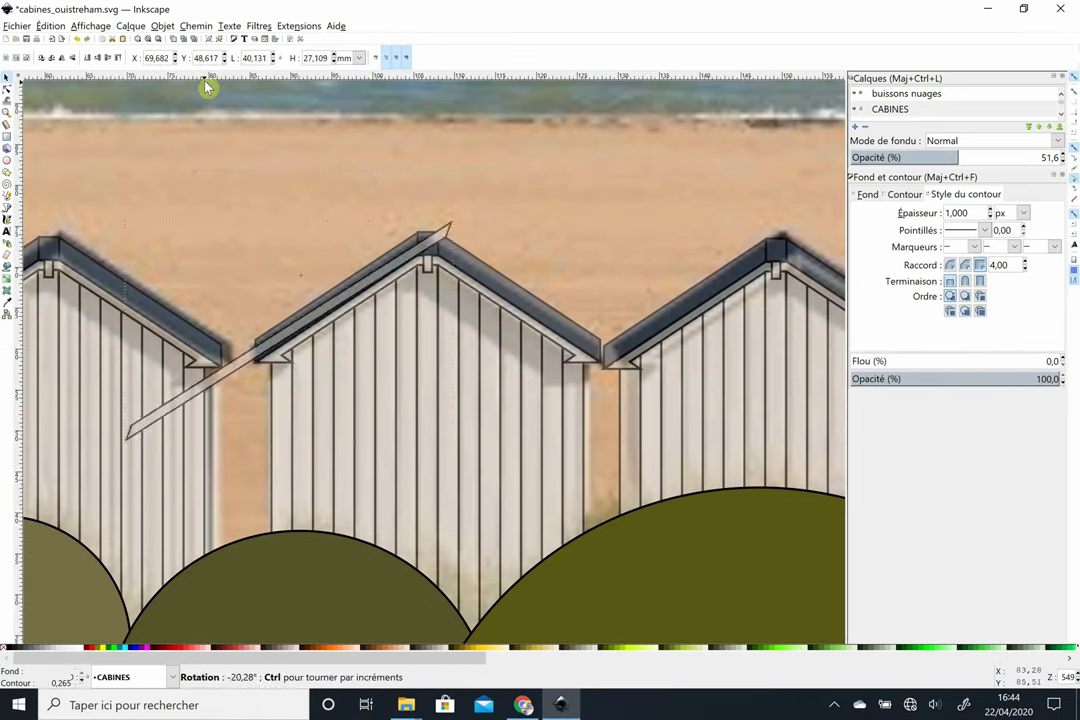
key(Delete)
- Draw a new thin plank and tilt it along the middle cabin's left roof slope
click(8, 135)
drag(193, 159, 429, 174)
mouse_move(311, 174)
mouse_down()
mouse_move(325, 186)
mouse_move(325, 325)
mouse_move(293, 358)
mouse_up()
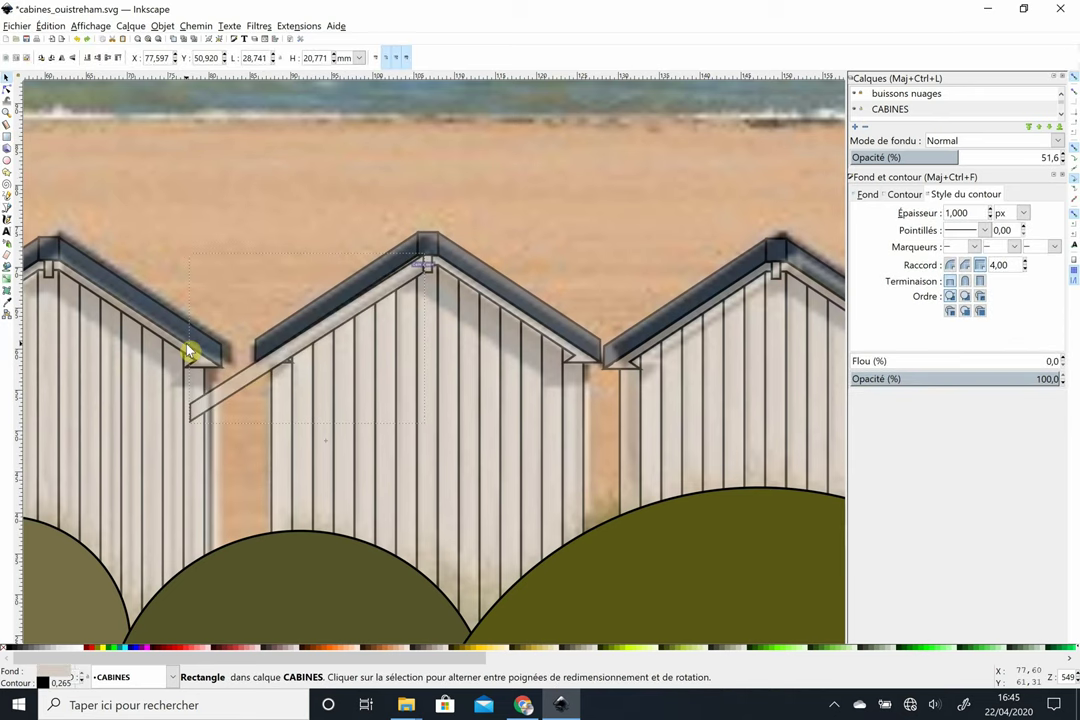
mouse_move(188, 352)
mouse_down()
mouse_move(186, 393)
mouse_move(224, 414)
mouse_move(272, 386)
mouse_move(270, 314)
mouse_move(313, 339)
mouse_up()
key(Down)
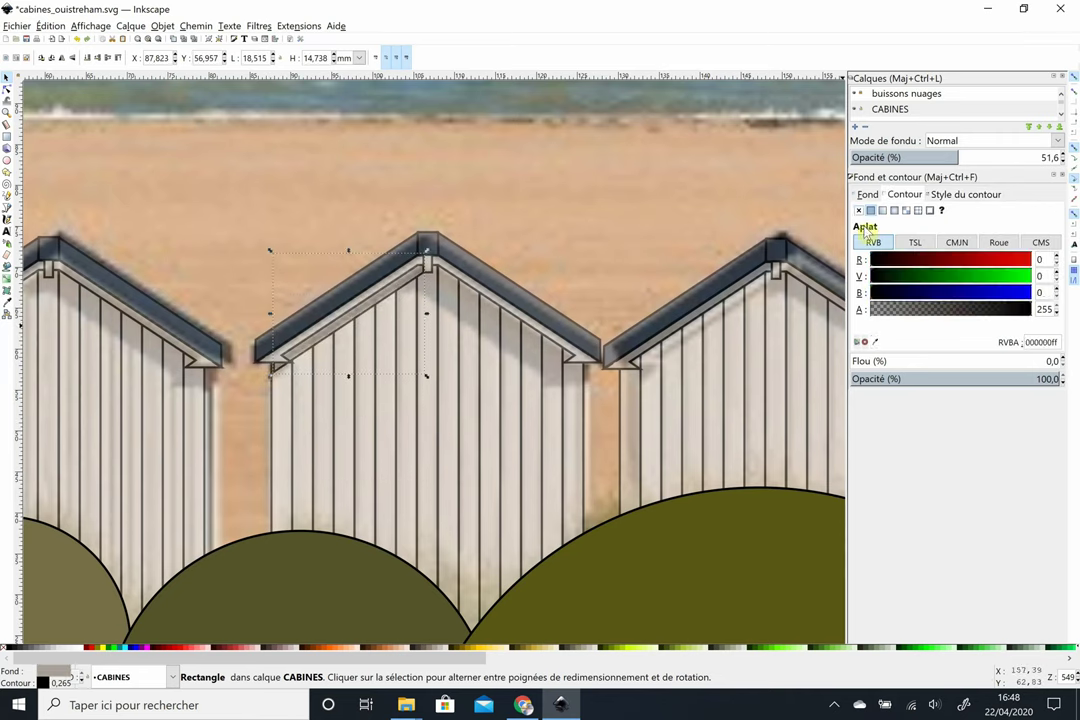
- Remove the plank's outline and select a thin vertical cabin plank
shift+click(6, 648)
scroll(427, 436, down, 2)
click(500, 280)
key(d)
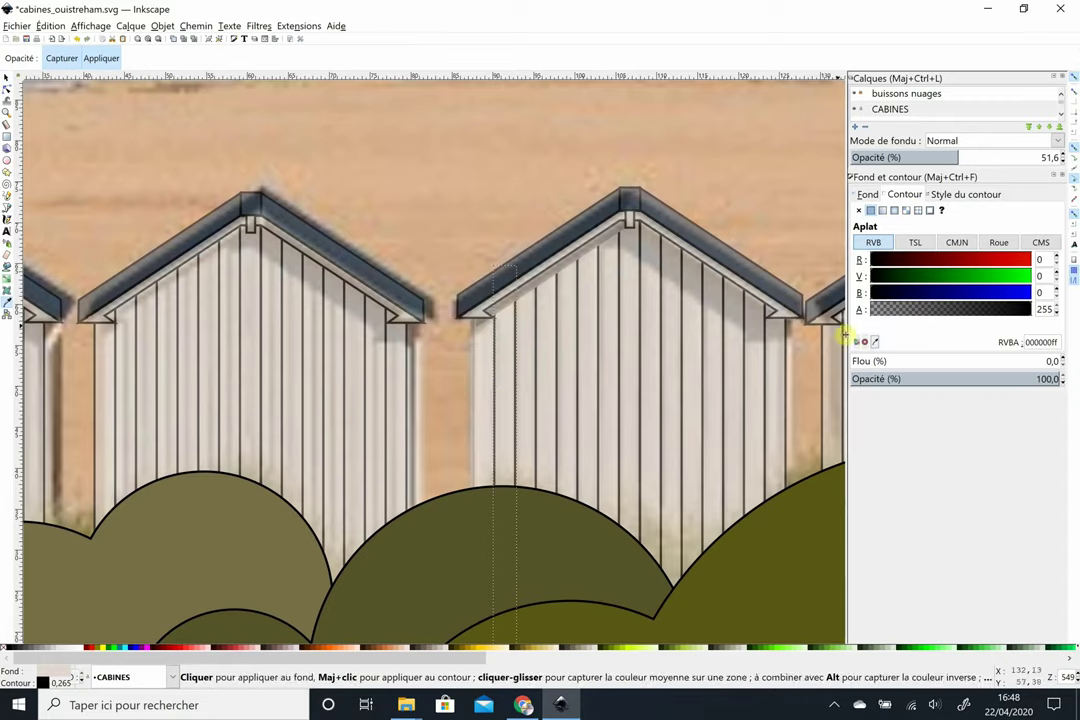
key(s)
scroll(446, 309, down, 3)
- Select the thin vertical plank path and open the Layer menu
key(Escape)
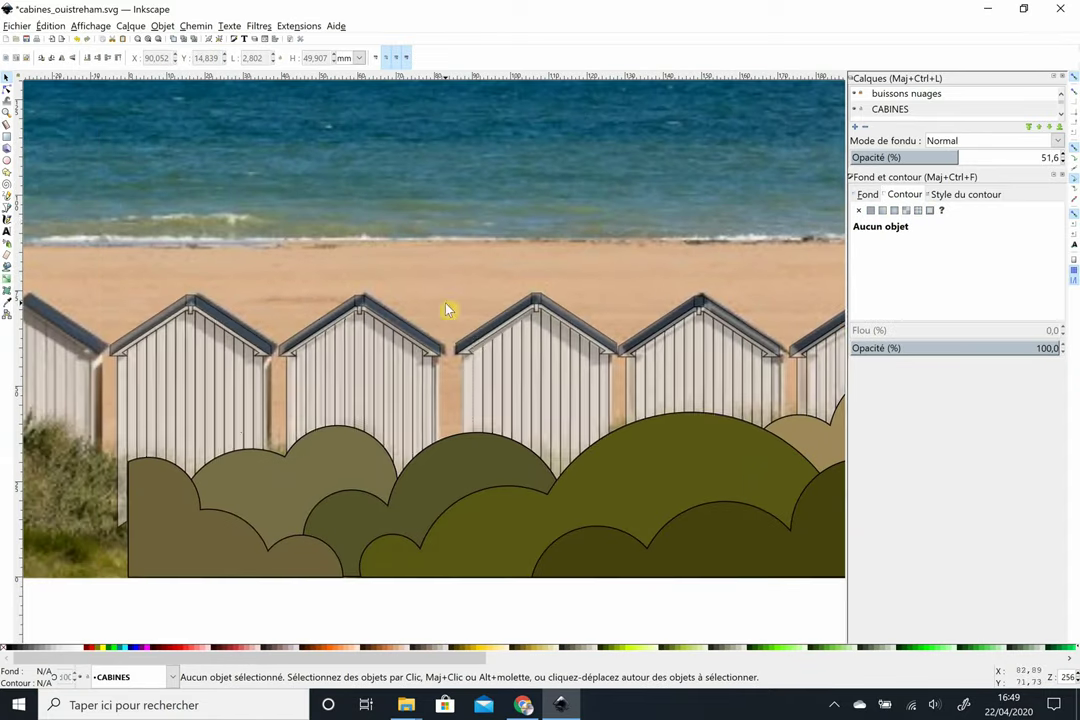
click(1049, 157)
click(512, 354)
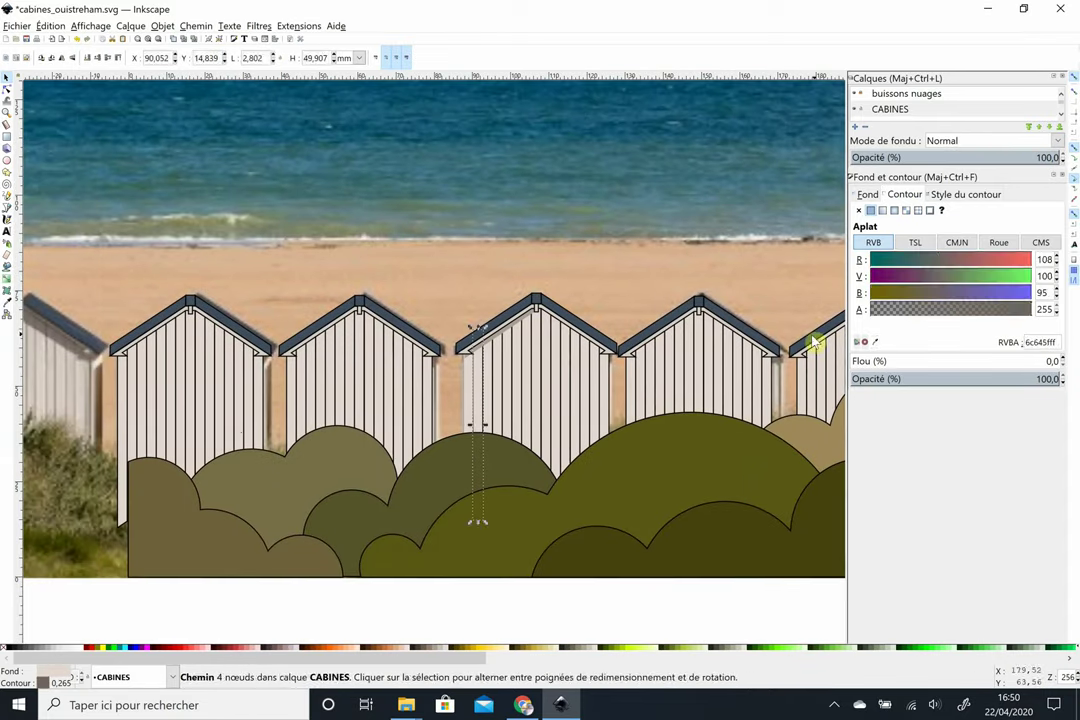
click(571, 276)
key(Tab)
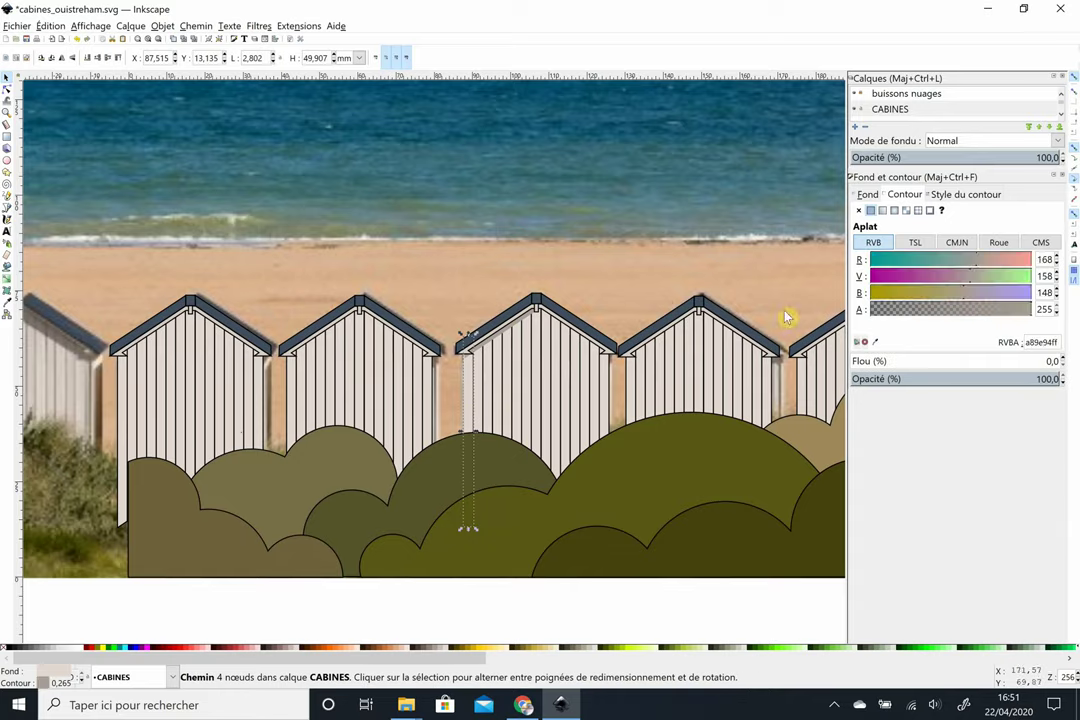
scroll(419, 363, up, 4)
key(d)
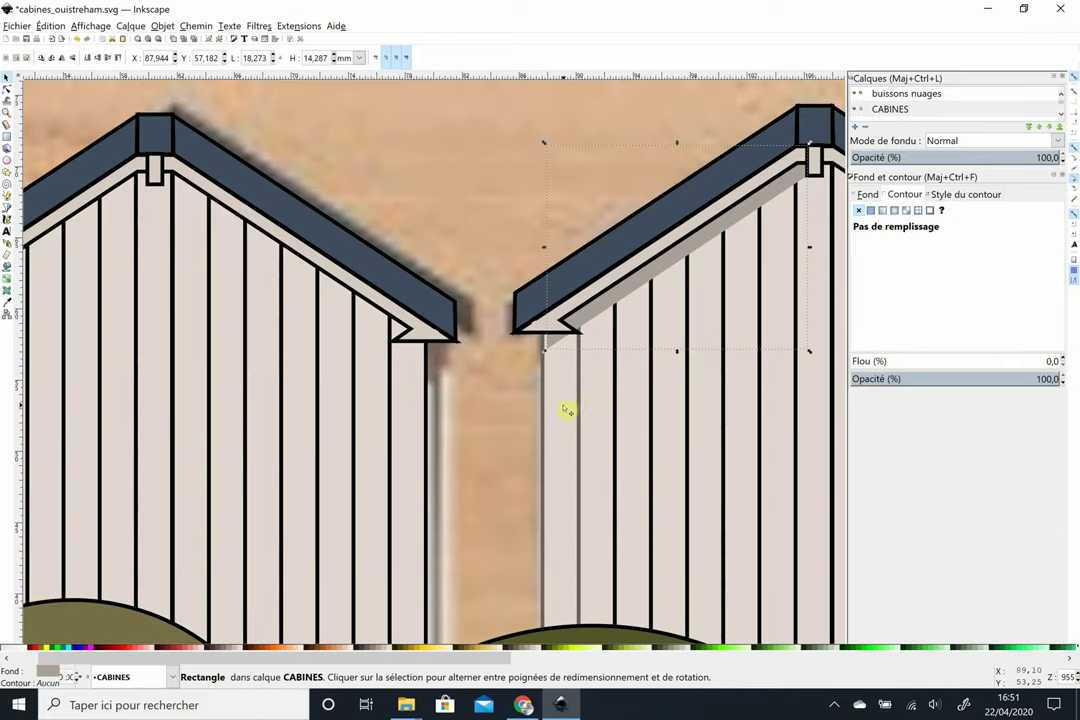
click(130, 25)
scroll(182, 238, down, 2)
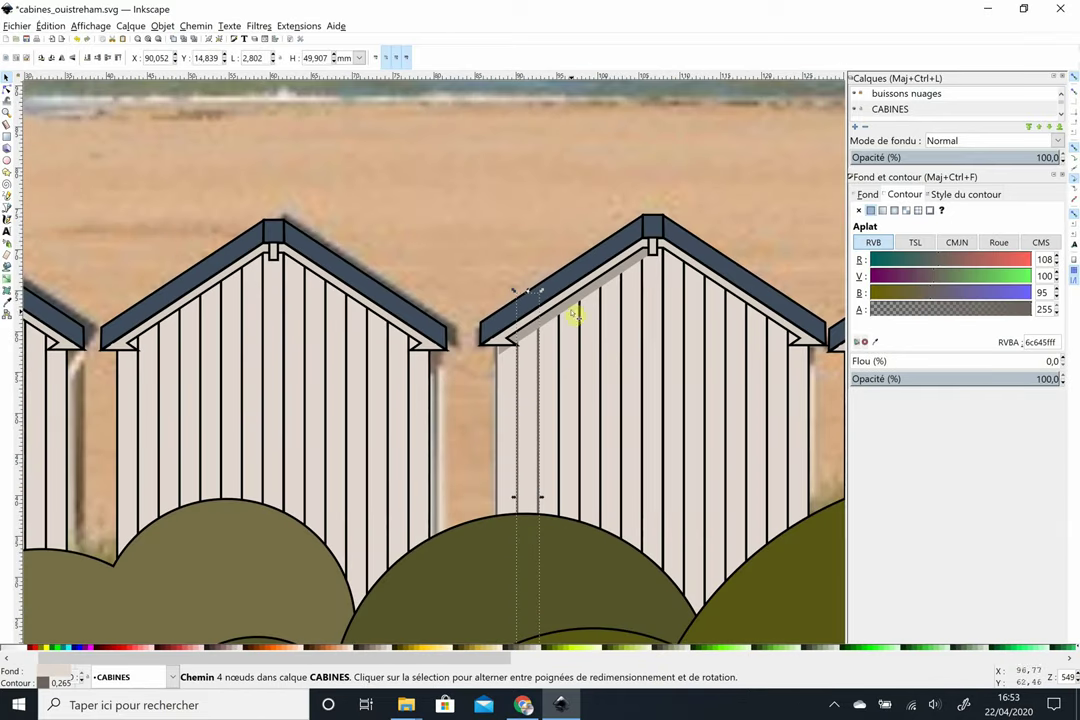
- Try the Dropper on the shadow plank and plank lines of the hut
key(d)
click(499, 313)
click(475, 363)
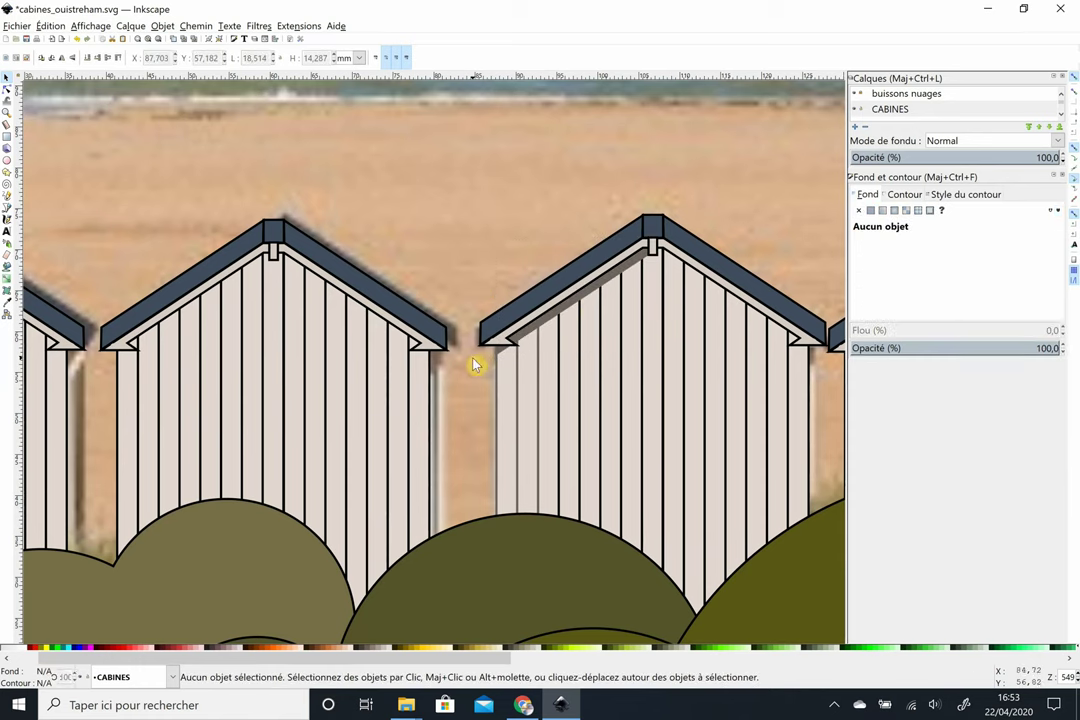
key(d)
click(580, 460)
key(d)
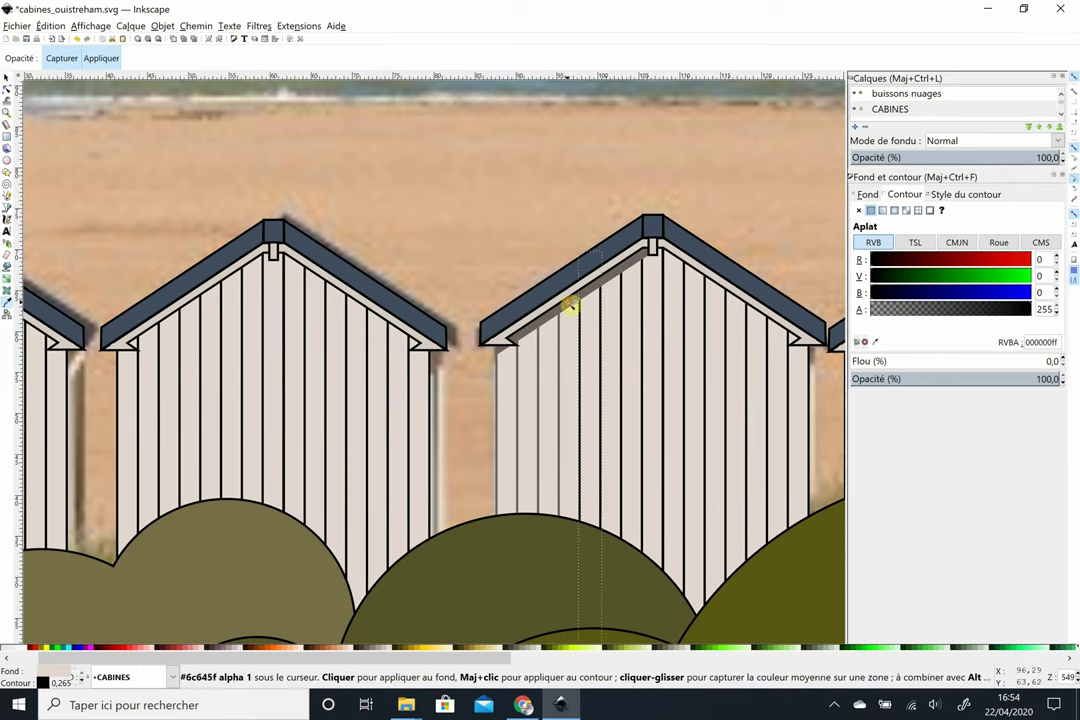
key(d)
- Sample the photo's grey 6c645f shadow colour onto the middle hut's plank lines
click(670, 330)
key(d)
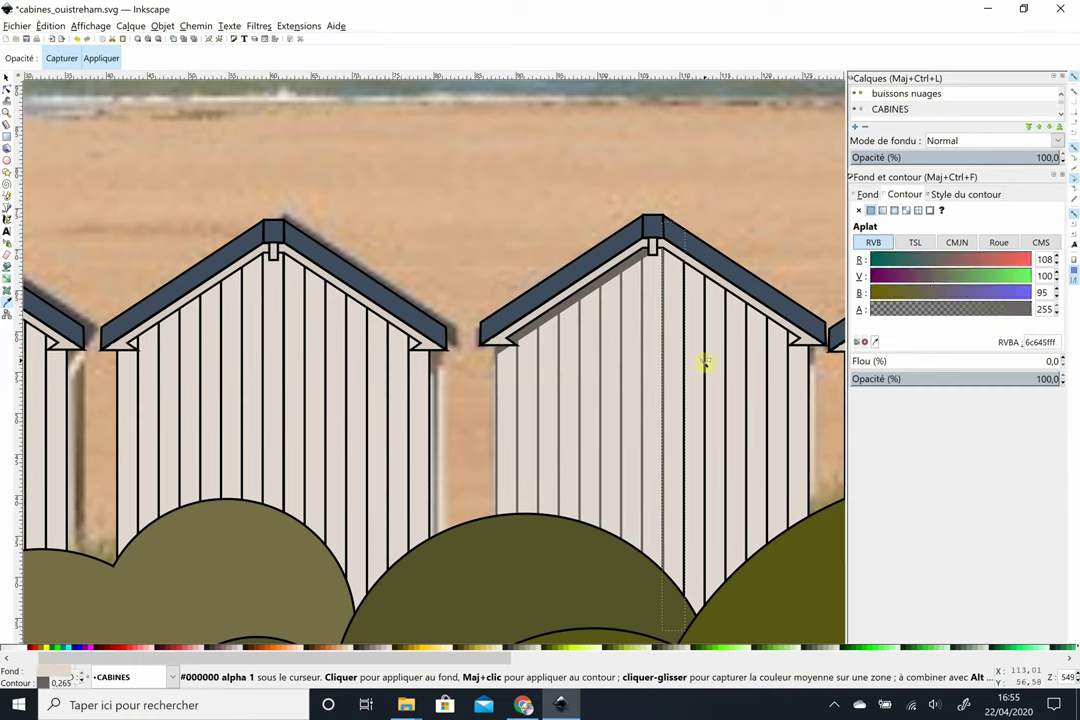
key(d)
click(716, 336)
key(d)
click(740, 415)
key(d)
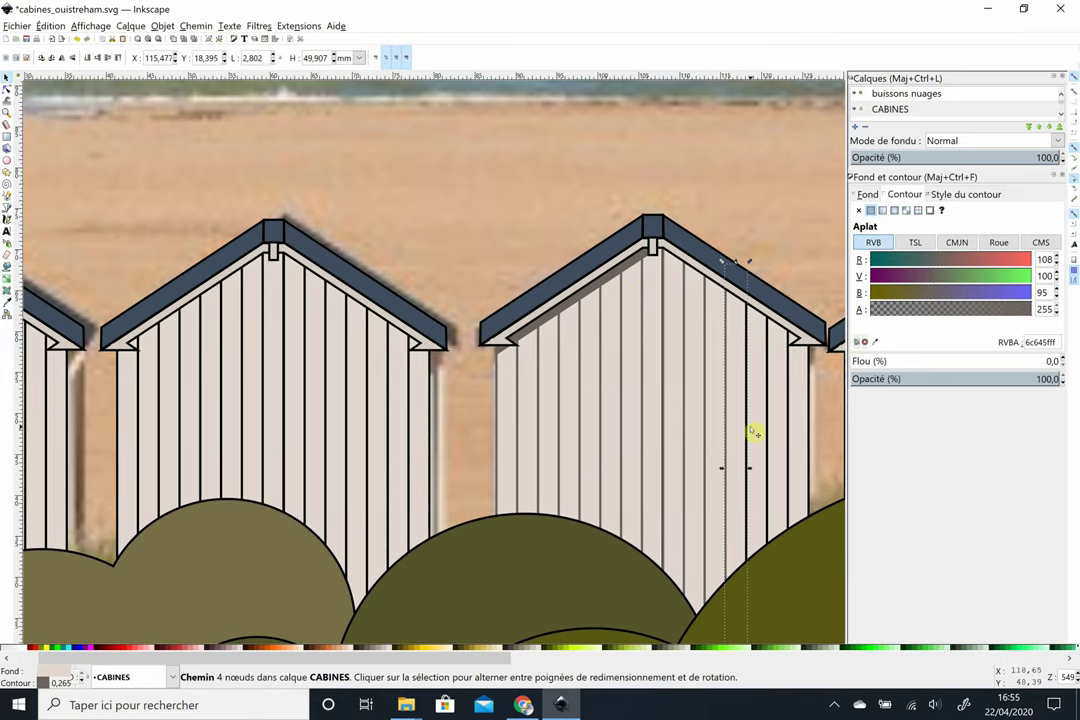
key(d)
key(Escape)
- Dim the cabins layer to 39.1% and draw a grey rectangle skewed onto the middle hut's roof
click(932, 157)
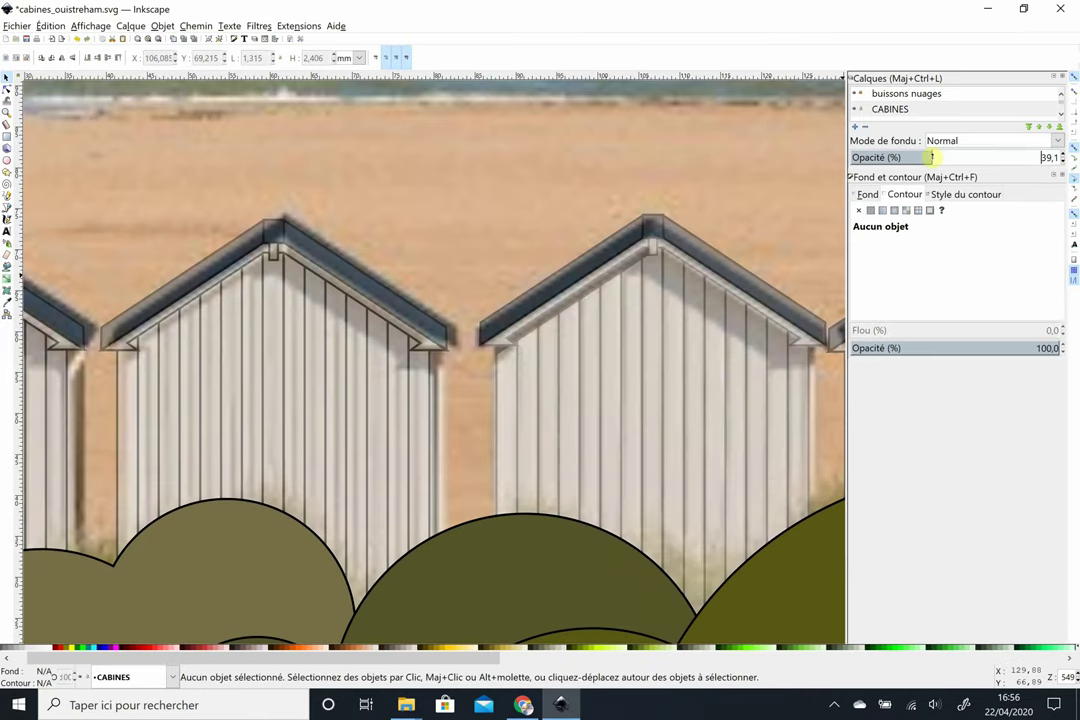
key(r)
scroll(503, 170, right, 3)
mouse_move(482, 121)
mouse_down()
mouse_move(726, 181)
mouse_move(724, 218)
mouse_up()
key(s)
click(600, 150)
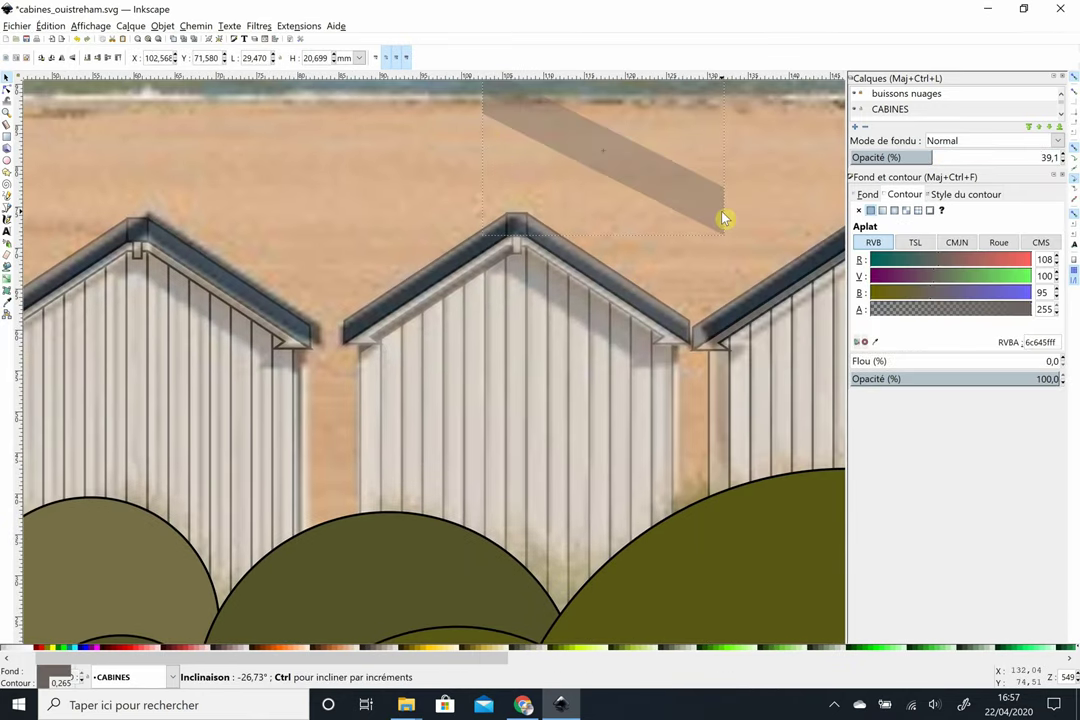
drag(484, 104, 433, 222)
- Skew the grey band to the roof slope, set it under the roof and shrink it to about 67%
click(665, 343)
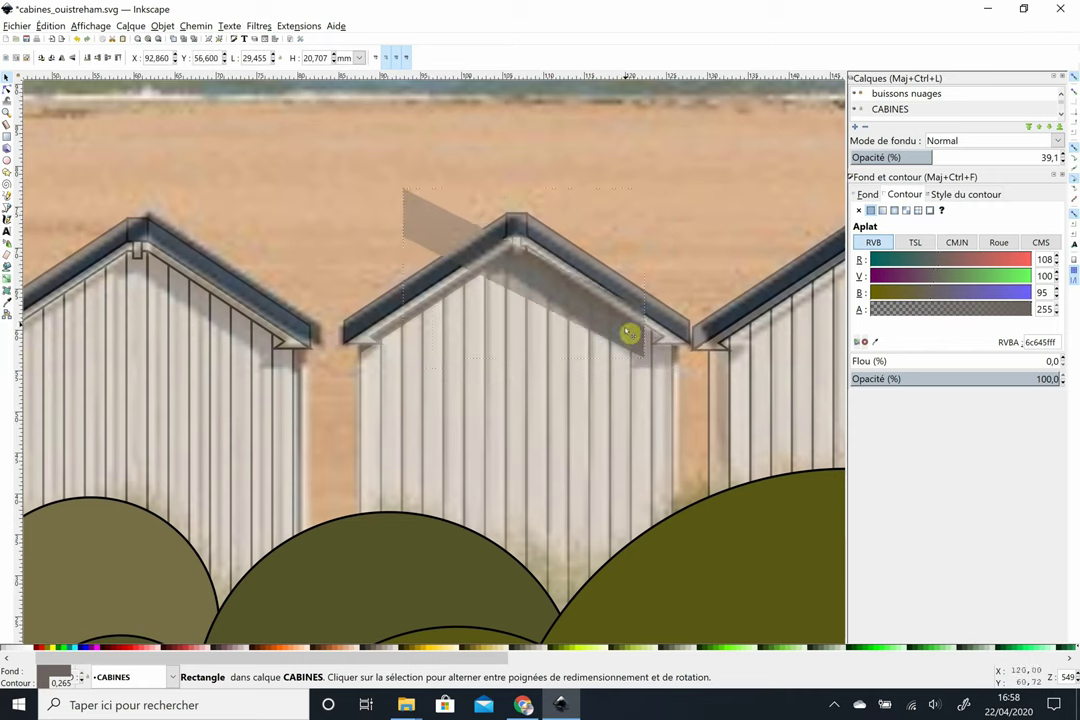
drag(403, 289, 403, 250)
drag(531, 262, 540, 281)
drag(401, 153, 484, 189)
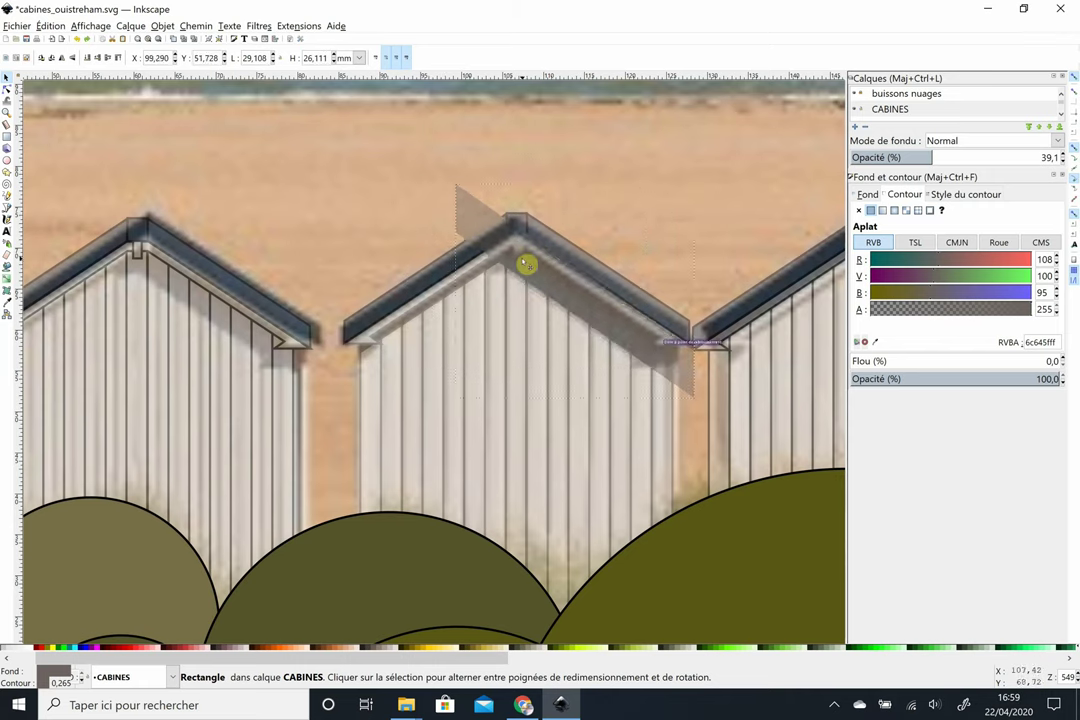
click(313, 380)
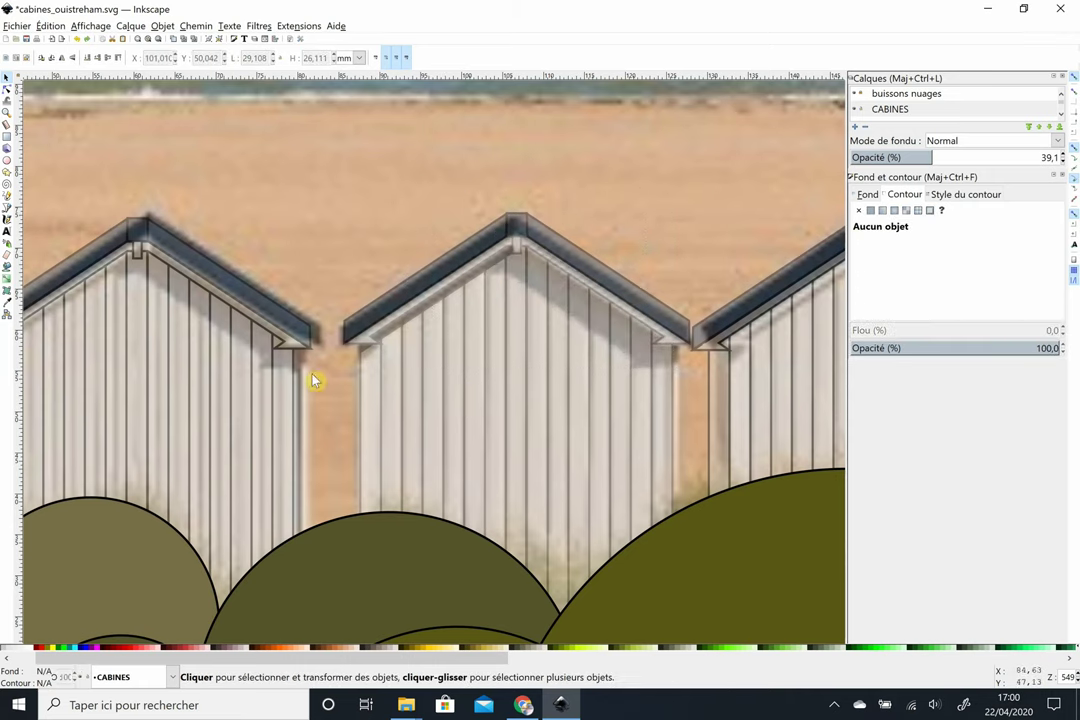
- Add an enlarged small grey rectangle raised one level, and set the cabins layer to 67.5% opacity
click(12, 140)
drag(357, 149, 391, 169)
drag(513, 264, 540, 248)
click(162, 26)
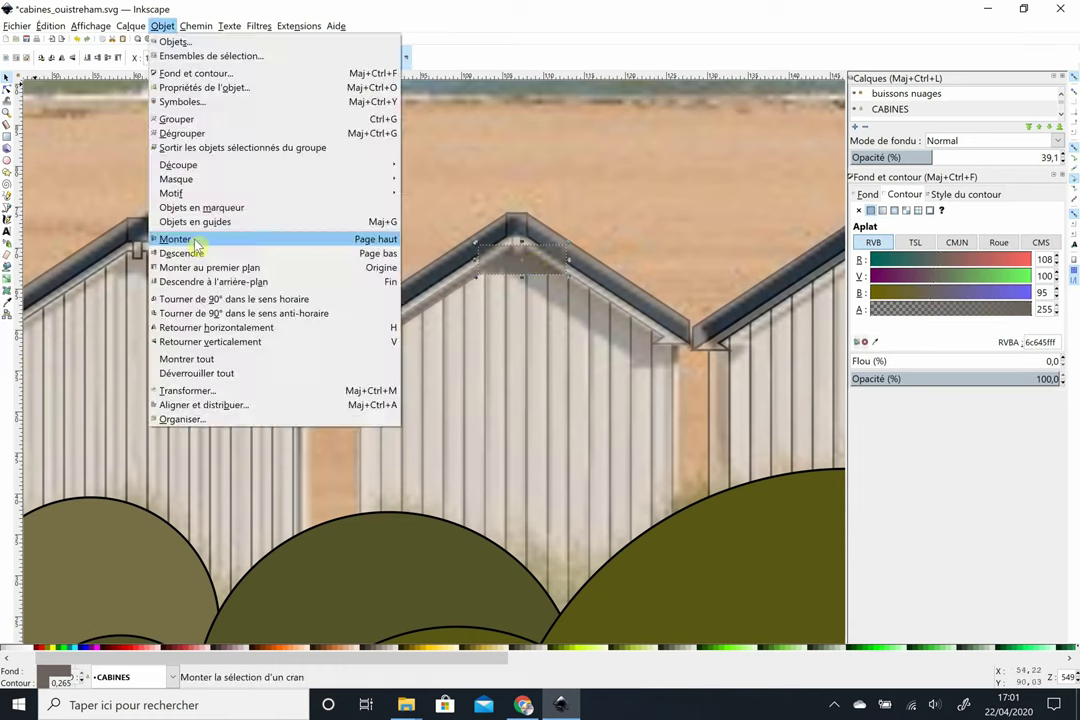
click(185, 238)
click(1050, 157)
key(Escape)
click(980, 157)
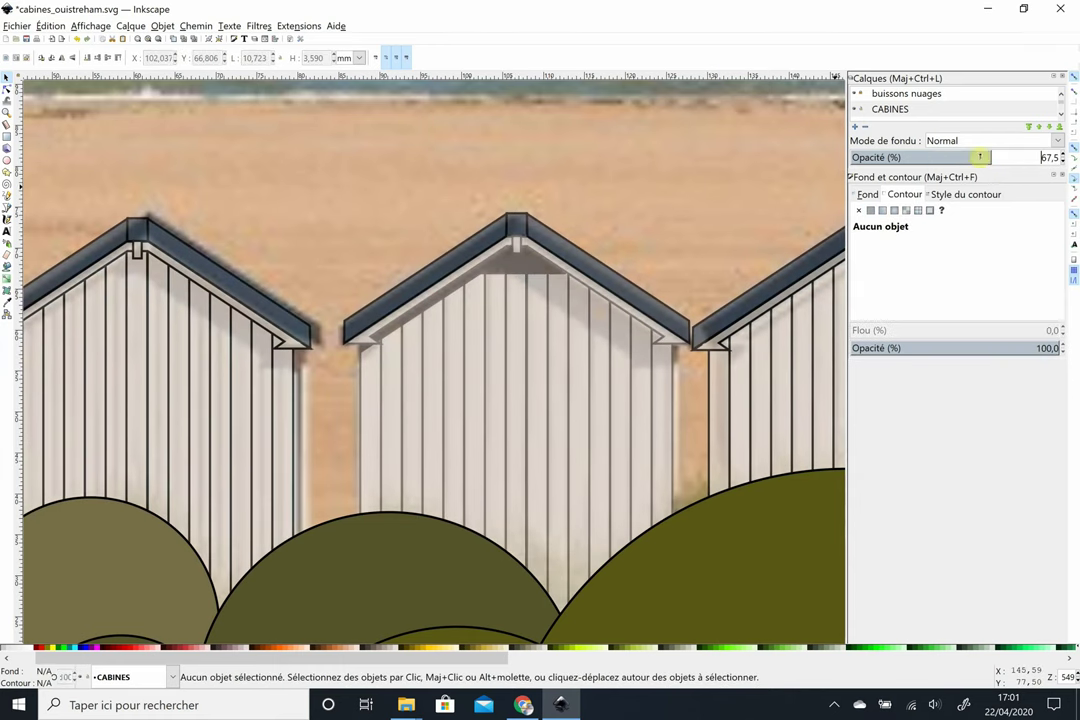
- Try another grey rectangle at the roof junction, then undo its move and remove the extra rectangle
key(r)
drag(490, 153, 597, 117)
key(s)
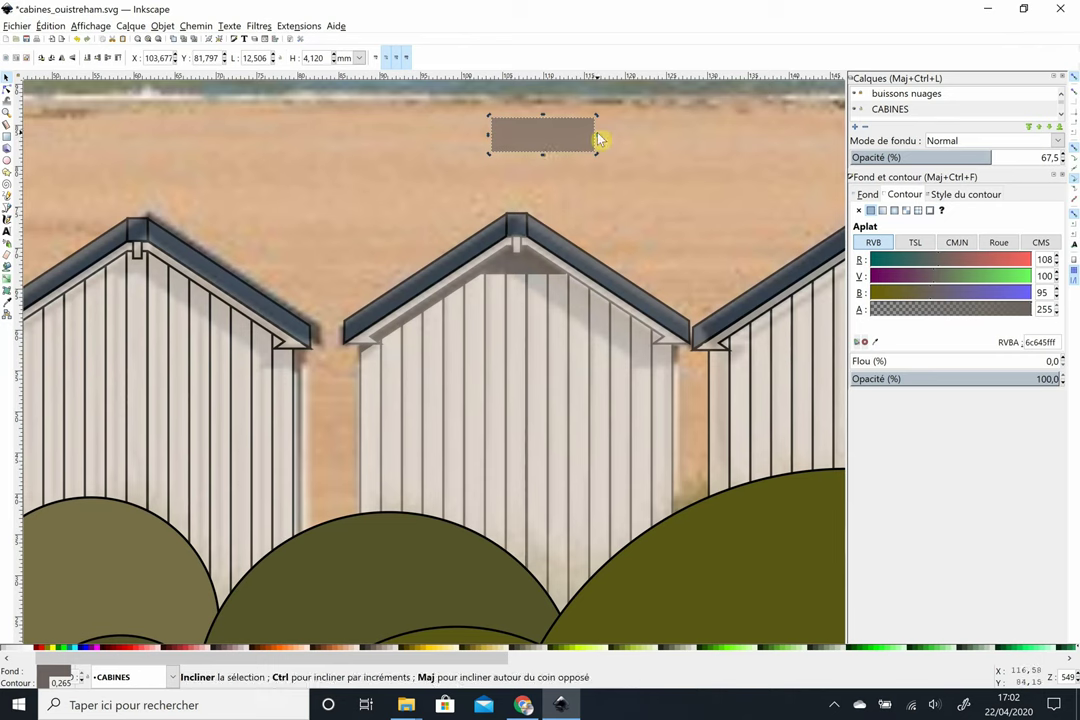
mouse_move(538, 140)
mouse_down()
mouse_move(700, 362)
mouse_move(673, 254)
mouse_move(710, 330)
mouse_up()
key(r)
key(s)
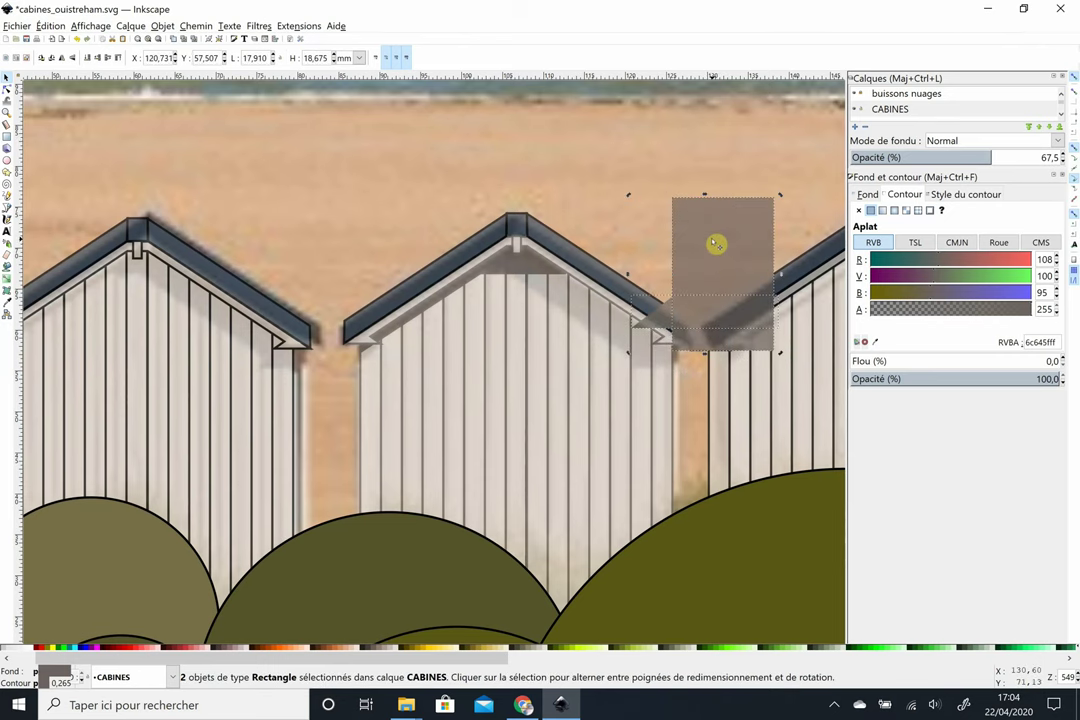
key(ctrl+minus)
- Draw a new slanted grey band along the middle roof, nudge it left and lower it one step
click(162, 26)
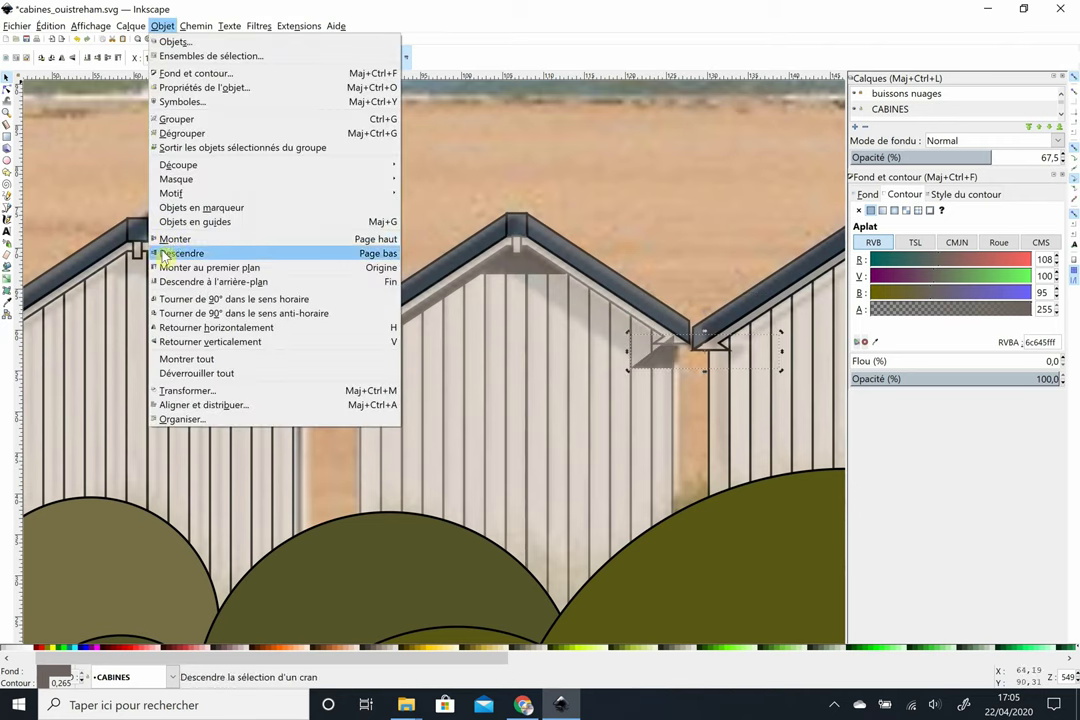
key(Escape)
key(Escape)
key(r)
drag(482, 120, 675, 161)
mouse_move(580, 120)
mouse_down()
mouse_move(489, 89)
mouse_move(596, 305)
mouse_up()
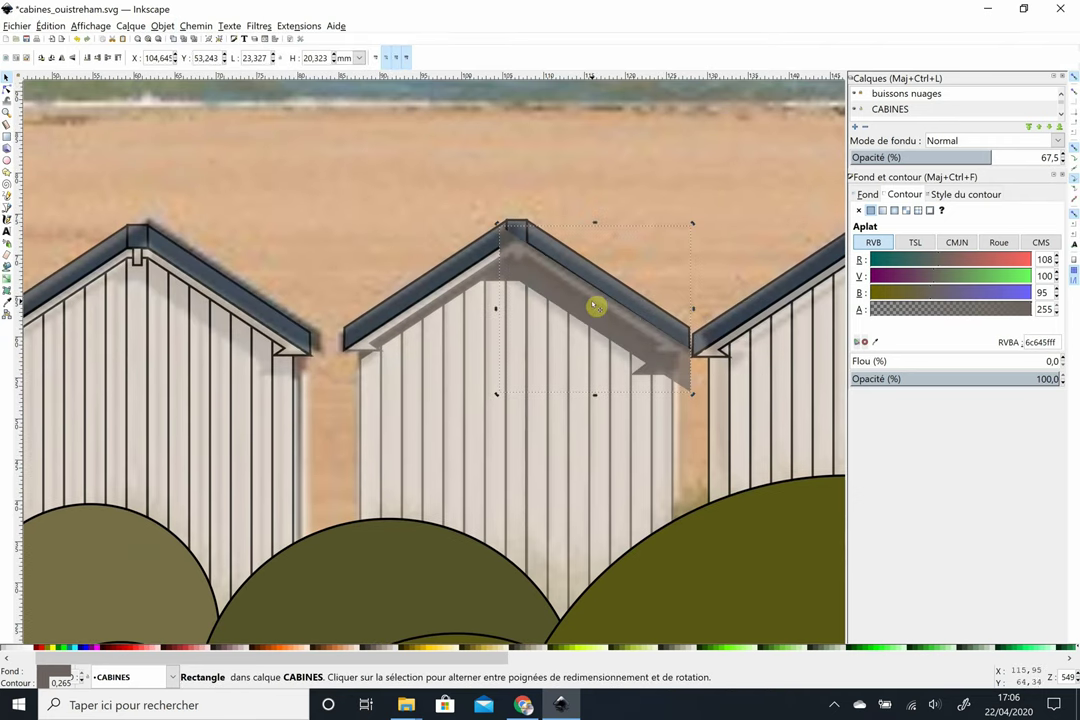
drag(594, 311, 586, 313)
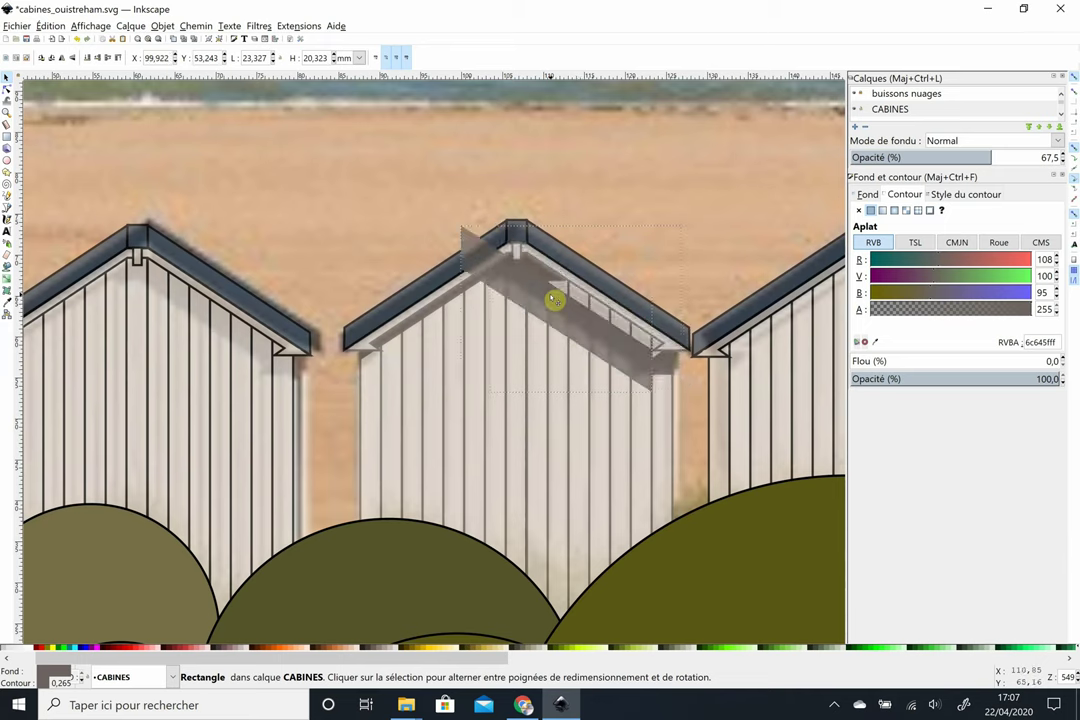
click(162, 26)
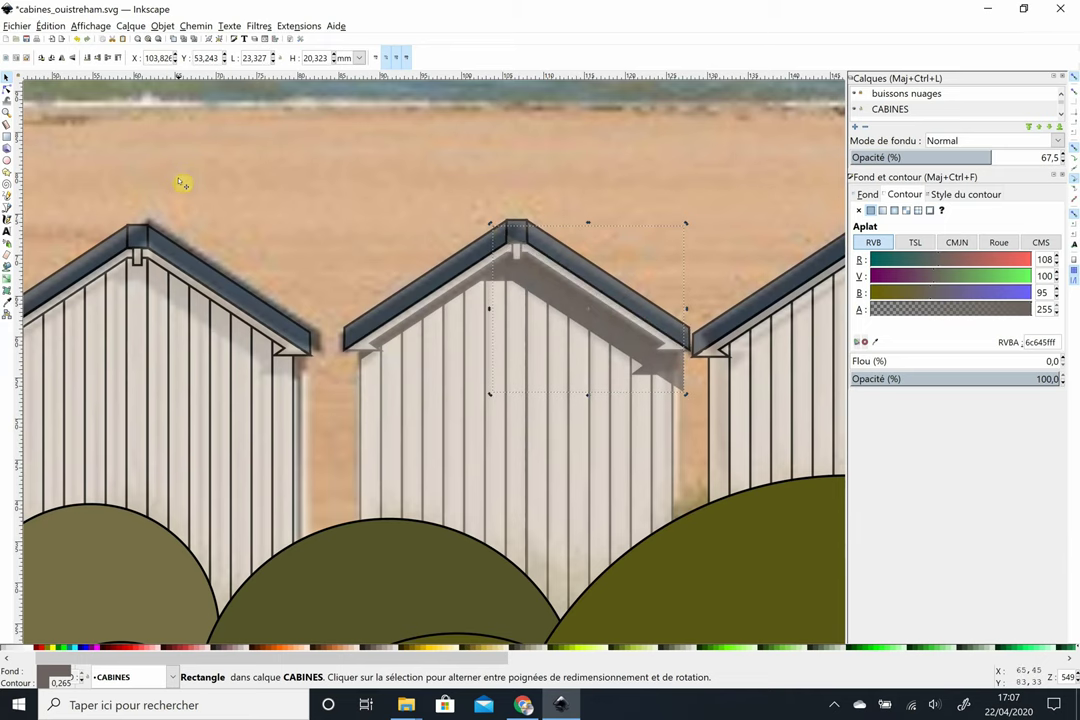
click(193, 253)
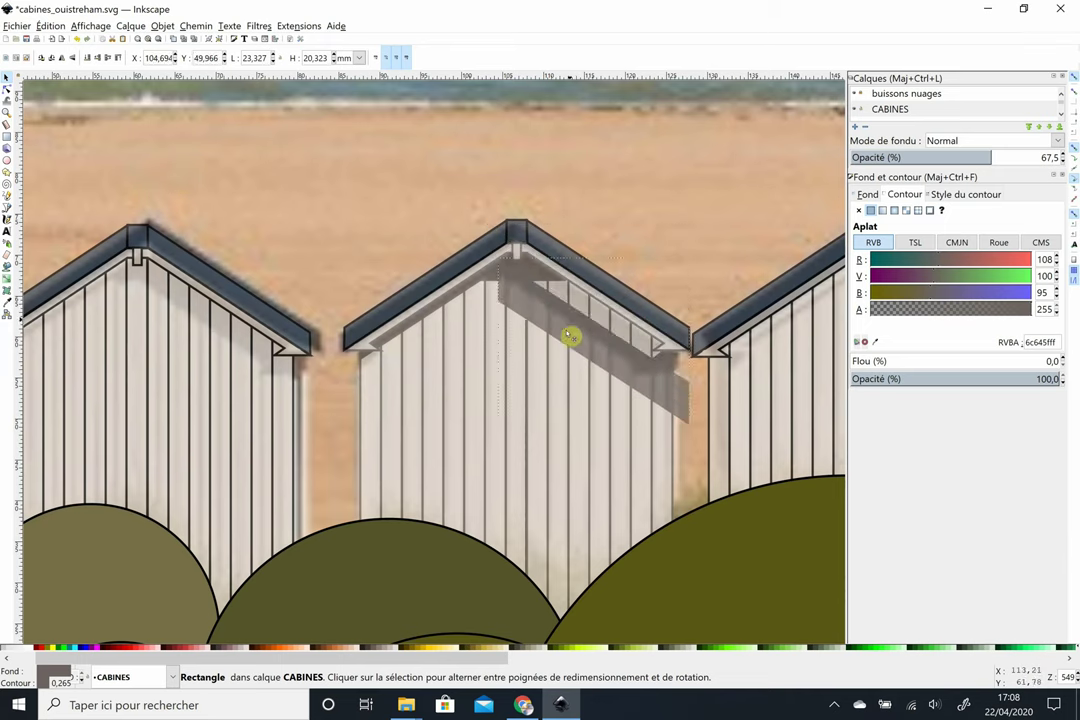
- Fit the shadow band snugly under the roof and move a grey rectangle under the right eave
click(513, 247)
click(553, 298)
drag(553, 298, 553, 293)
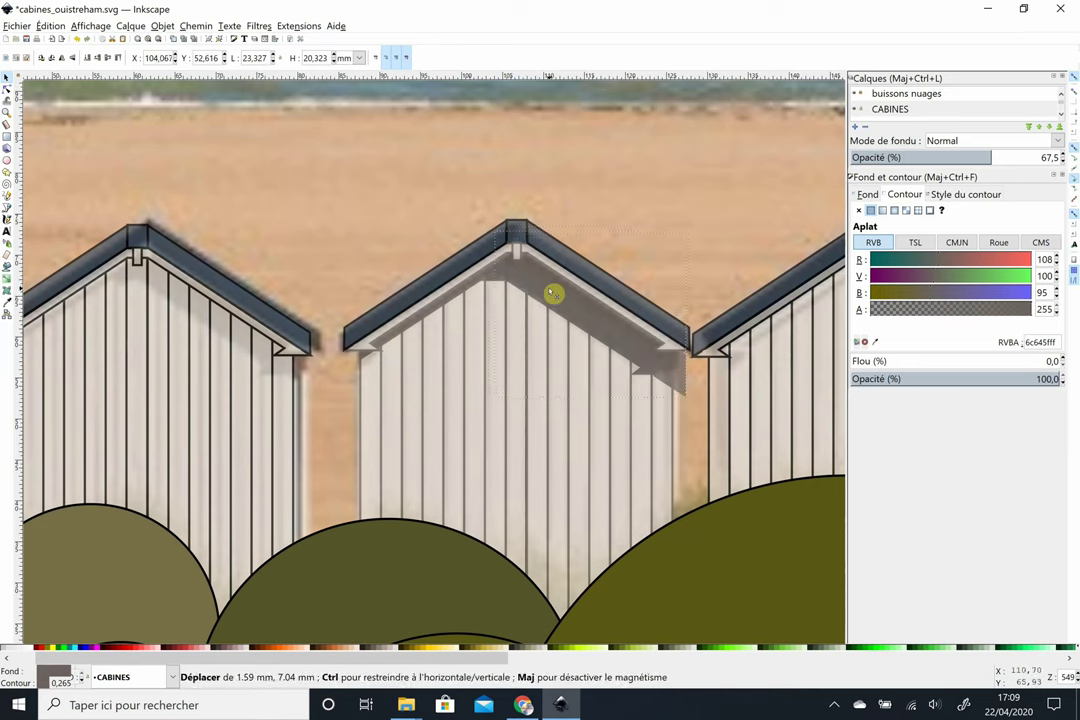
click(718, 258)
click(700, 385)
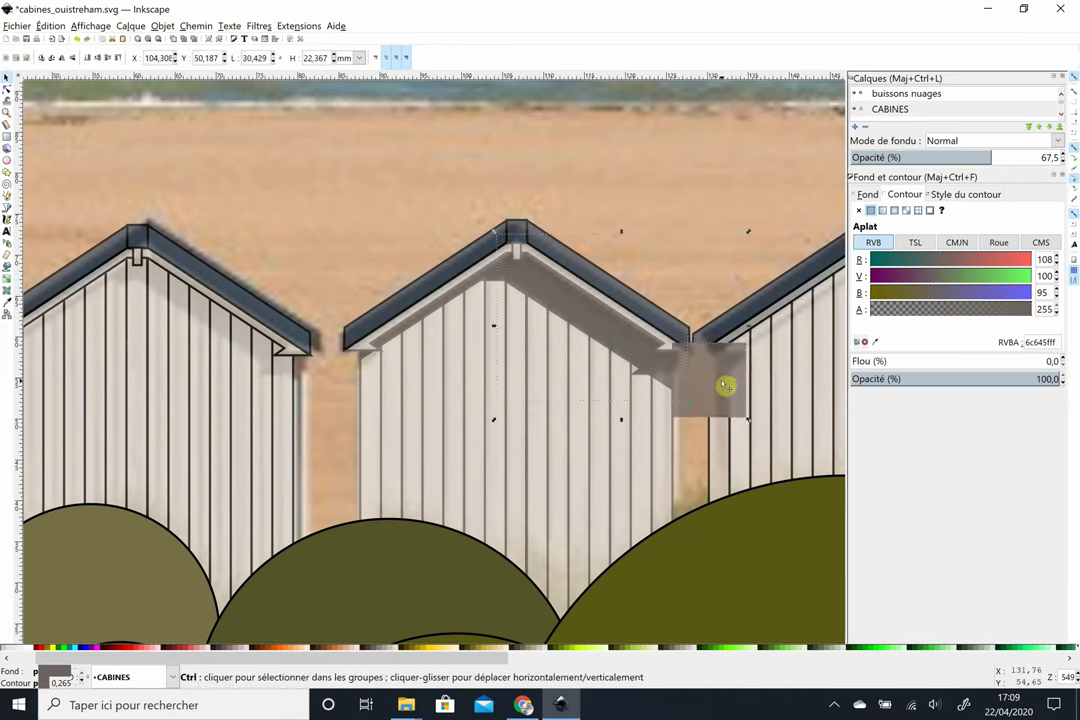
key(Escape)
drag(752, 421, 623, 410)
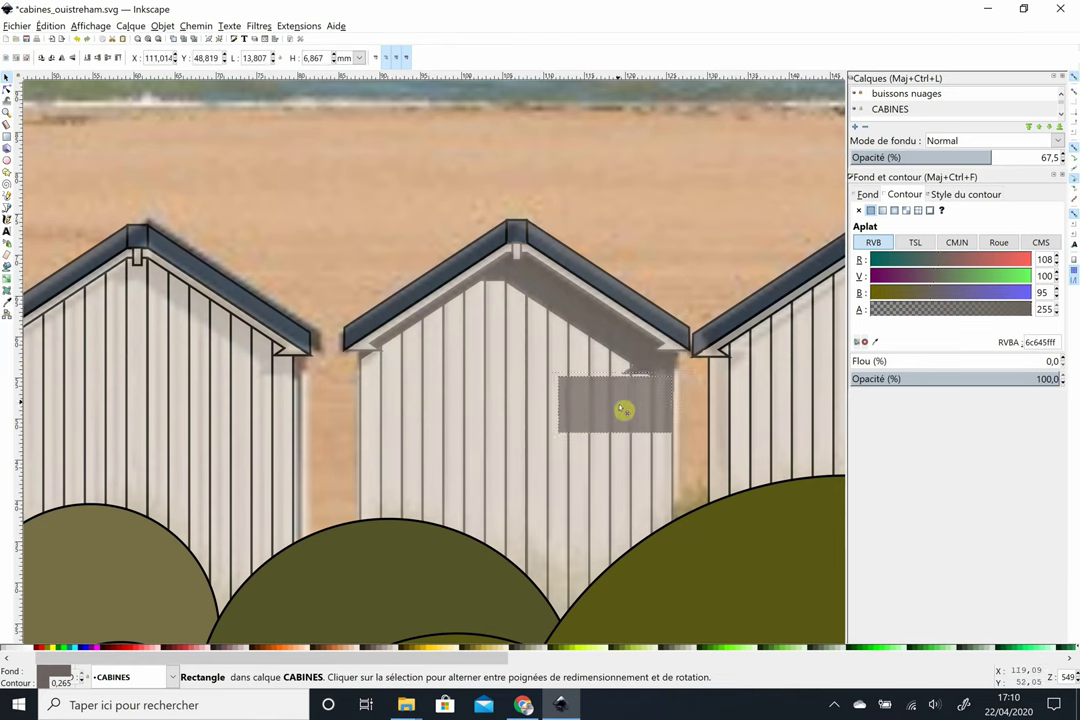
key(Escape)
- Restore the cabins layer to full opacity and add a small slanted shadow under the left eave
click(554, 402)
key(Escape)
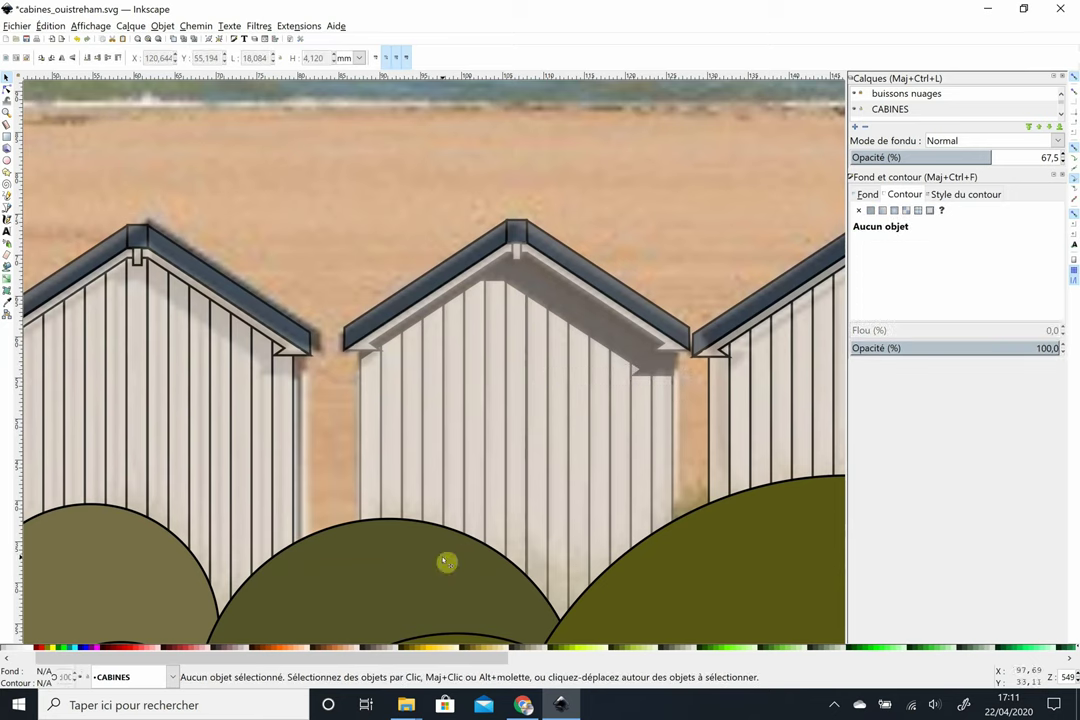
drag(1000, 157, 1070, 152)
key(r)
mouse_move(378, 176)
mouse_down()
mouse_move(398, 200)
mouse_move(400, 180)
mouse_up()
key(s)
click(388, 188)
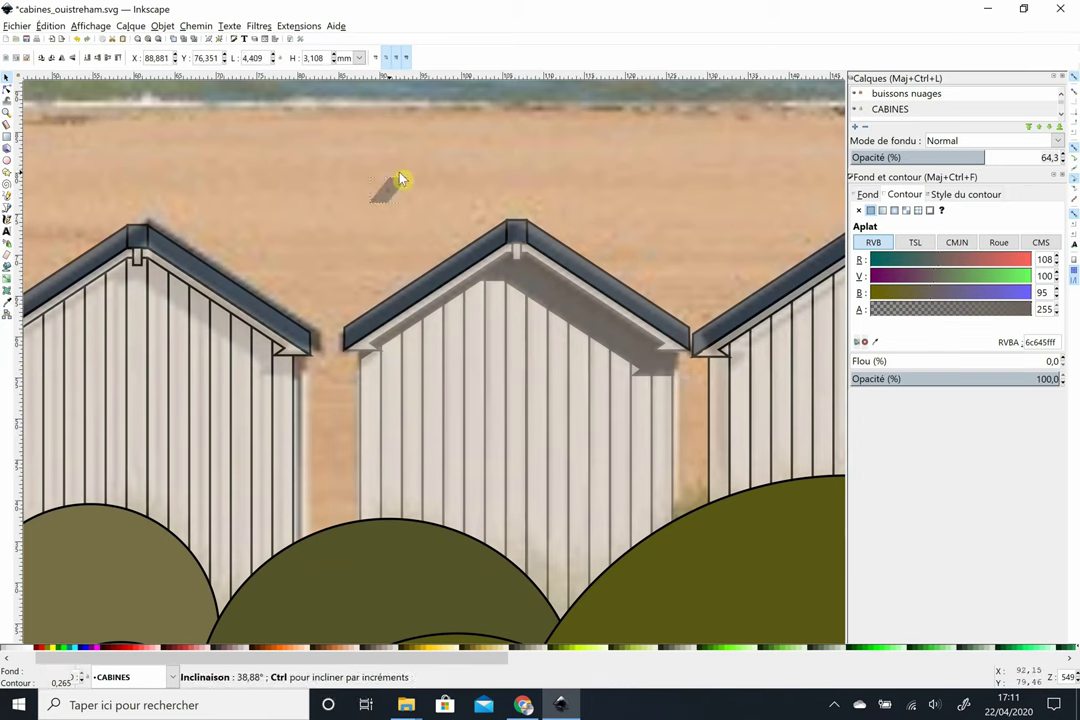
drag(325, 415, 434, 320)
key(ctrl+z)
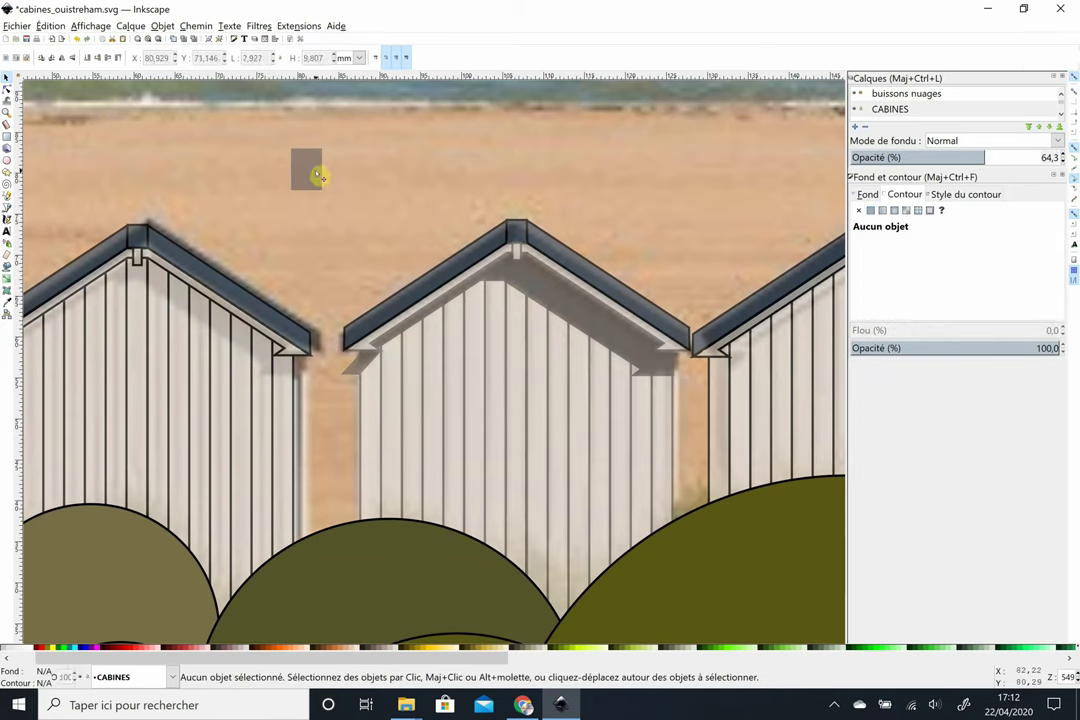
drag(320, 176, 366, 357)
key(Delete)
scroll(617, 227, down, 3)
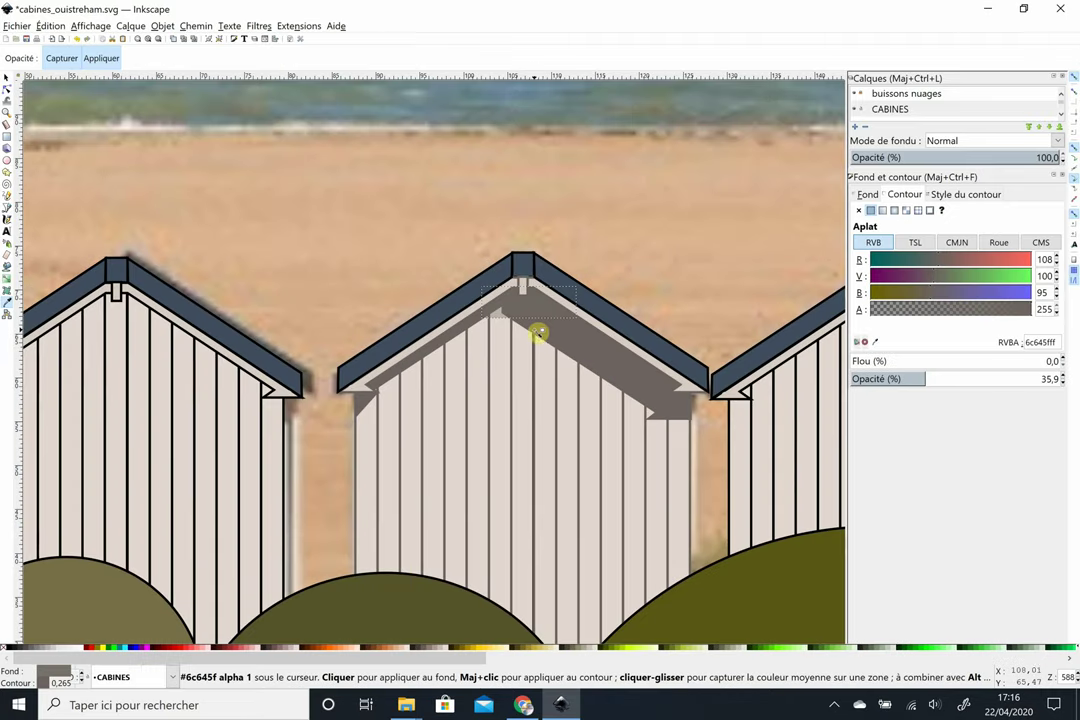
- Select the middle hut's grey shadow pieces together and nudge the shape up under the roof
key(s)
click(538, 333)
shift+click(362, 410)
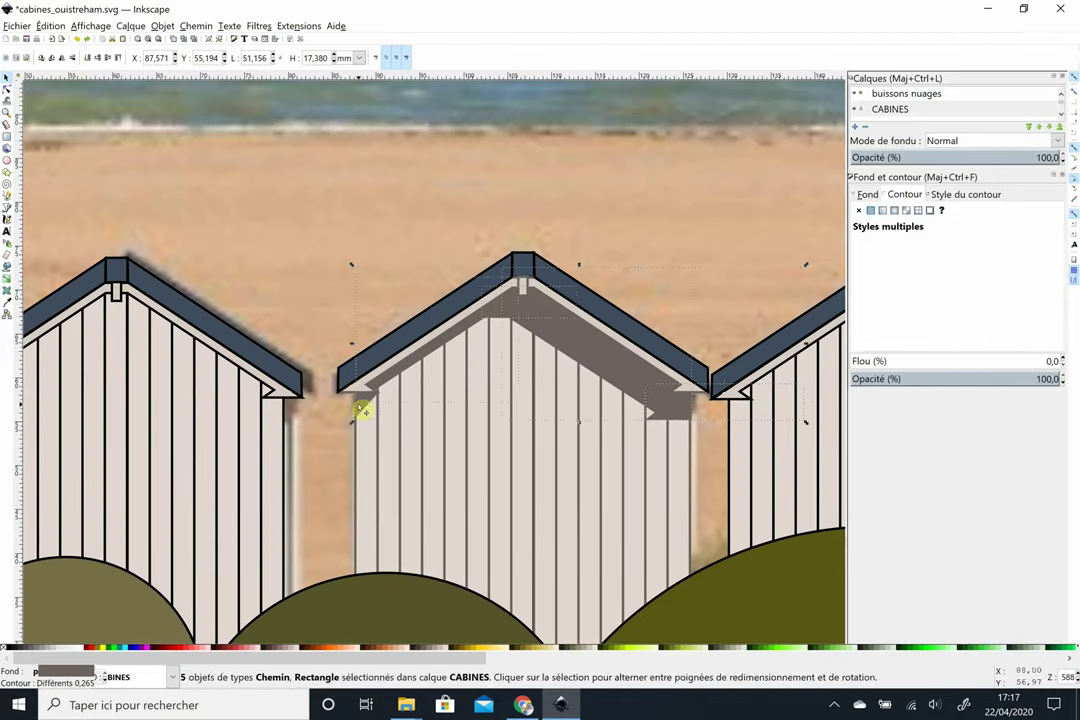
drag(422, 325, 422, 248)
key(Escape)
click(45, 125)
click(386, 386)
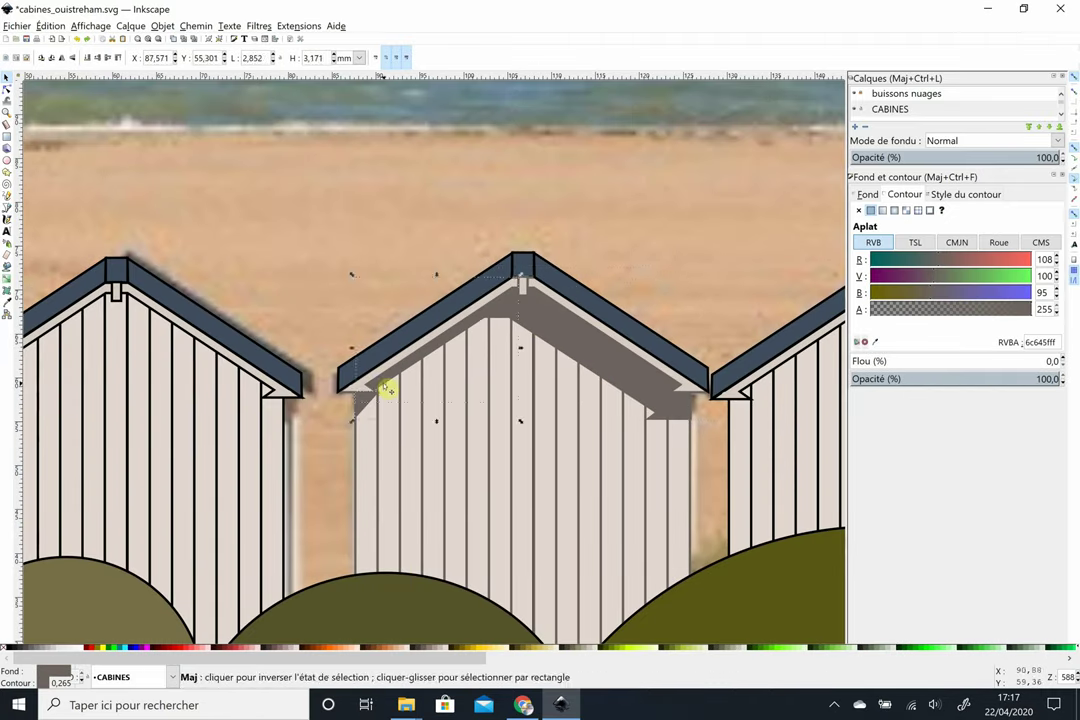
shift+click(362, 410)
click(516, 425)
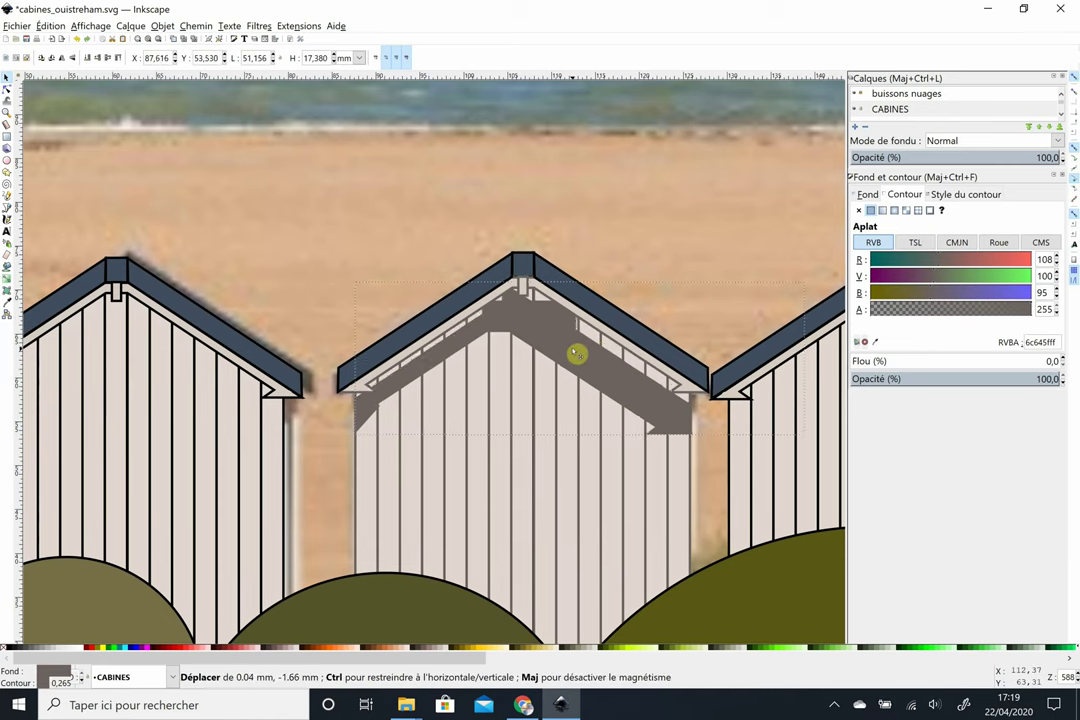
drag(577, 345, 578, 345)
- Reselect the merged shadow and sample a colour from a plank line on the middle hut
click(590, 173)
click(581, 342)
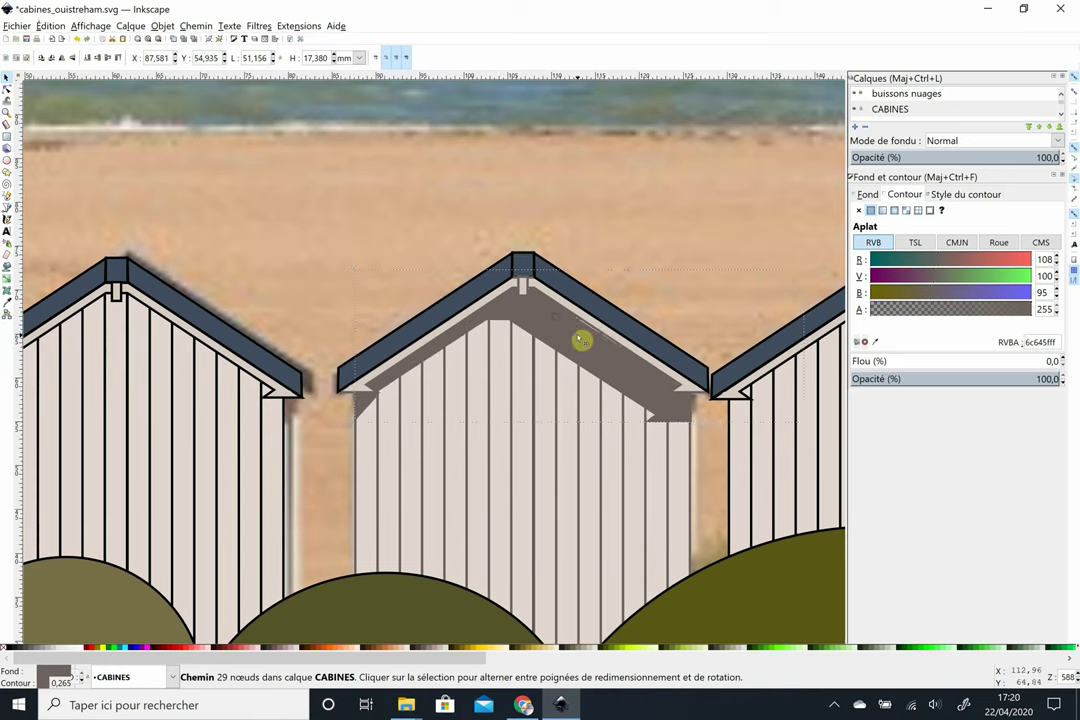
click(670, 212)
click(580, 340)
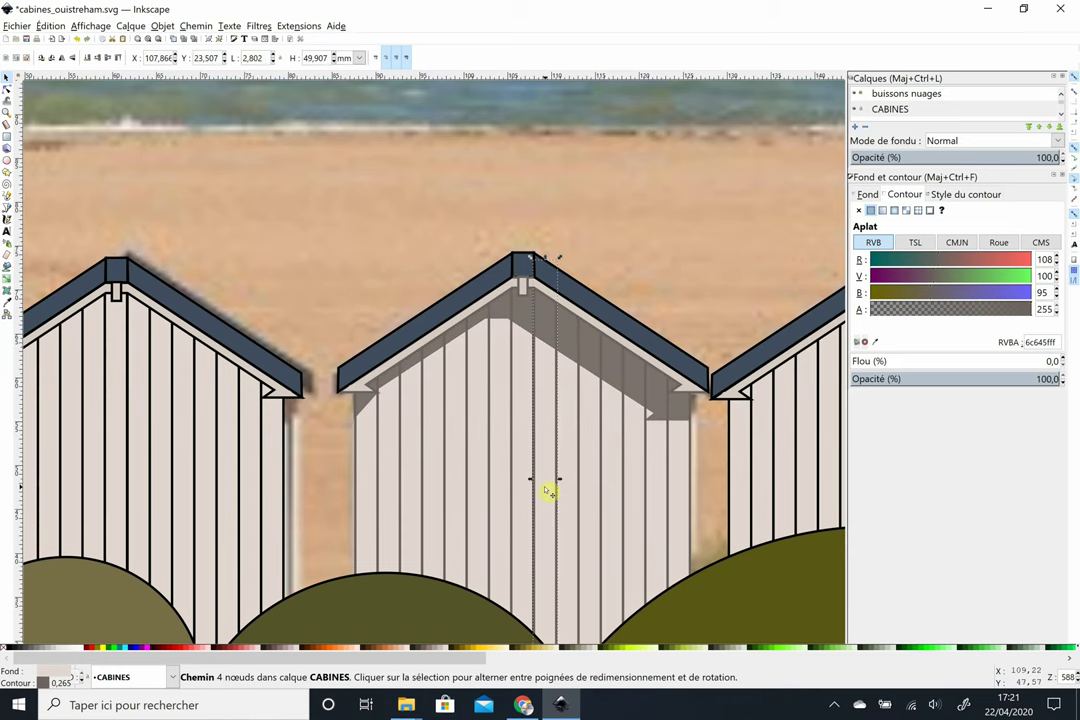
click(682, 221)
click(549, 506)
click(875, 342)
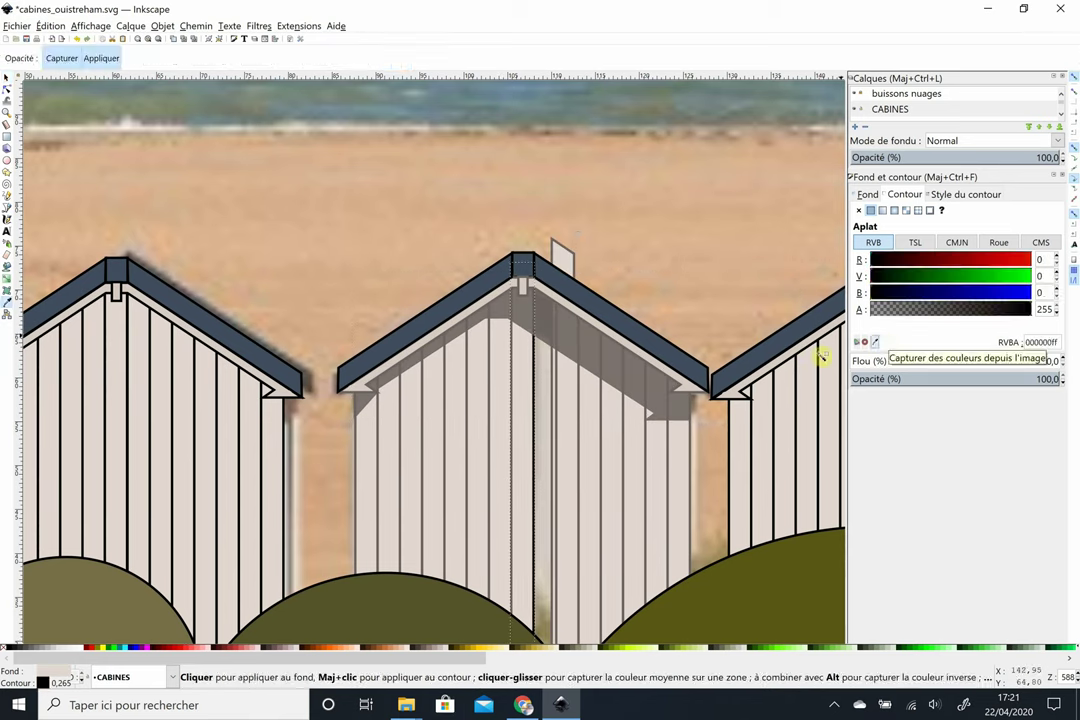
key(Escape)
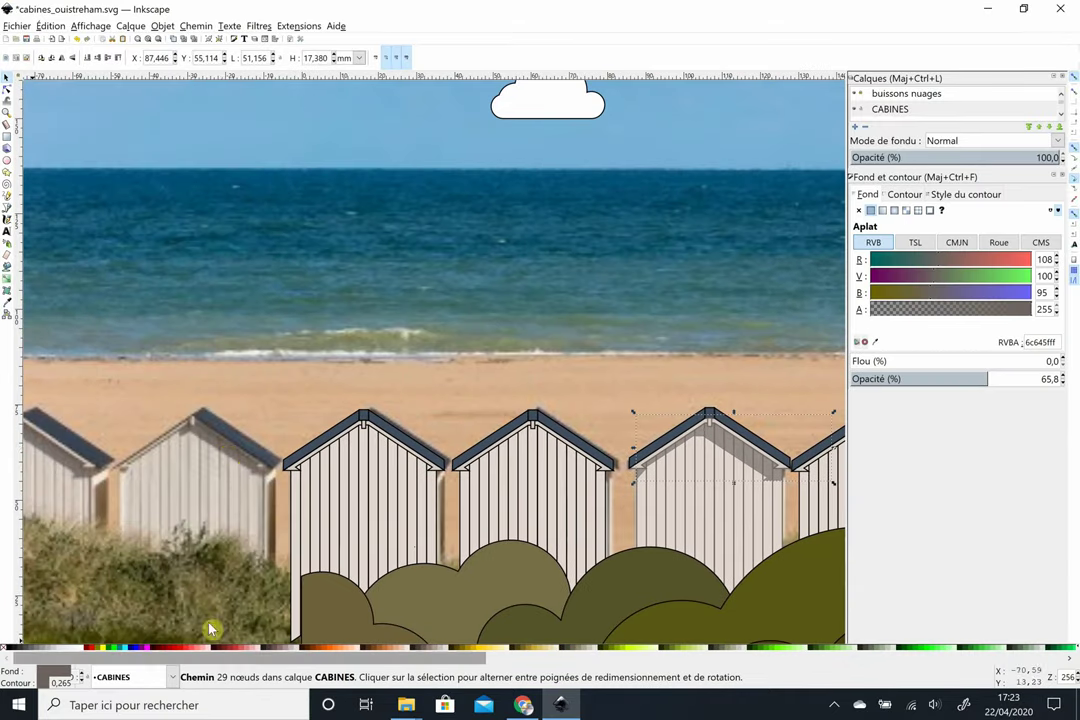
- Show the fill as a colour wheel, restore the hut group to 100% opacity and align it
click(999, 243)
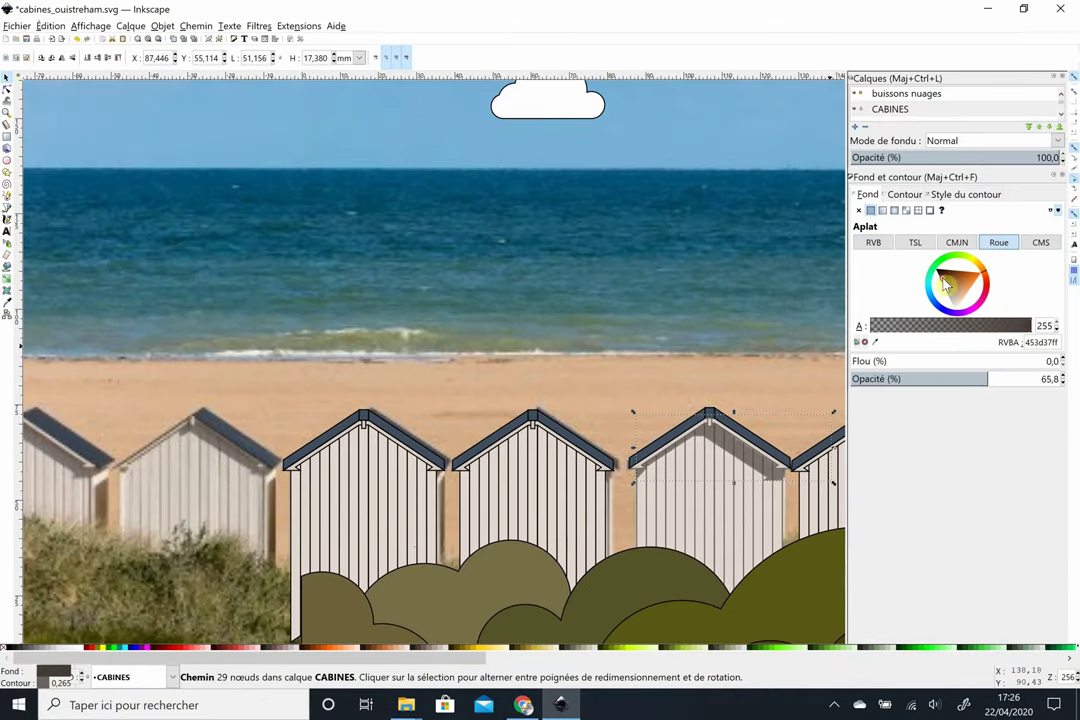
scroll(395, 524, down, 2)
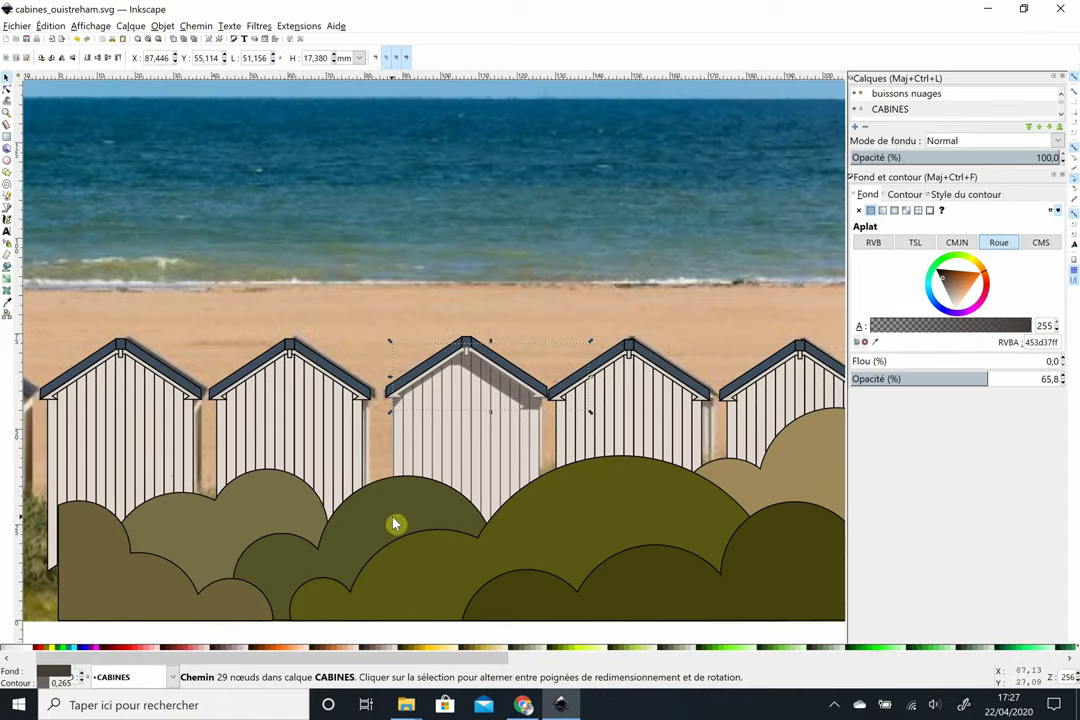
drag(24, 301, 217, 612)
drag(554, 289, 750, 610)
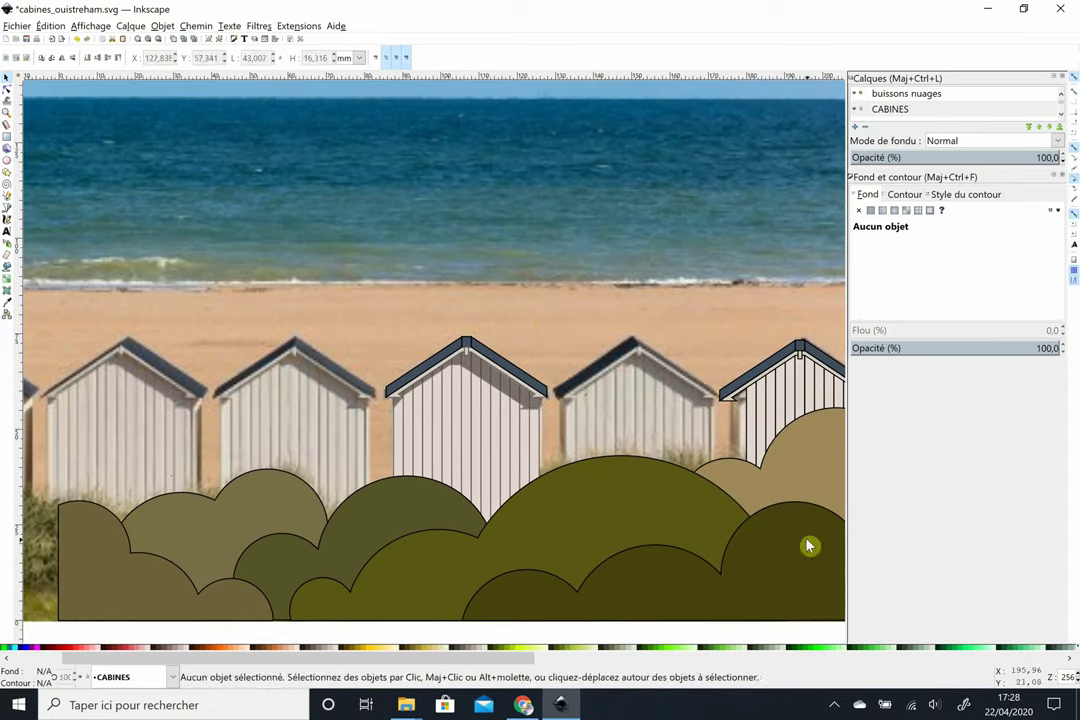
scroll(1068, 677, up, 5)
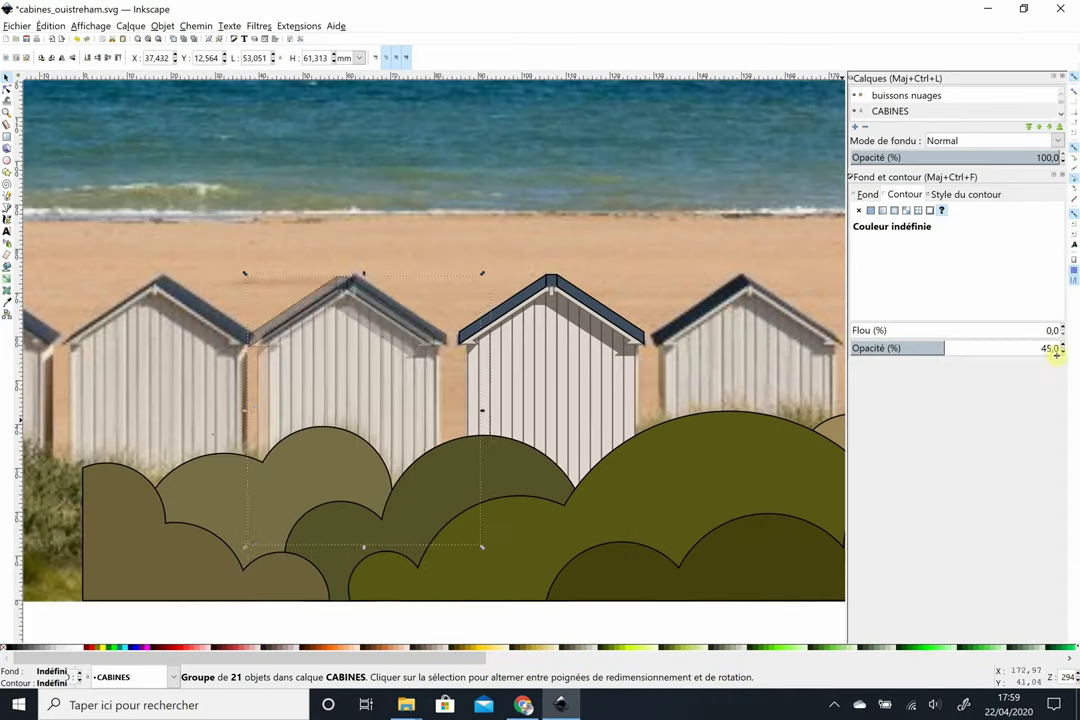
drag(943, 348, 1062, 348)
drag(356, 311, 369, 309)
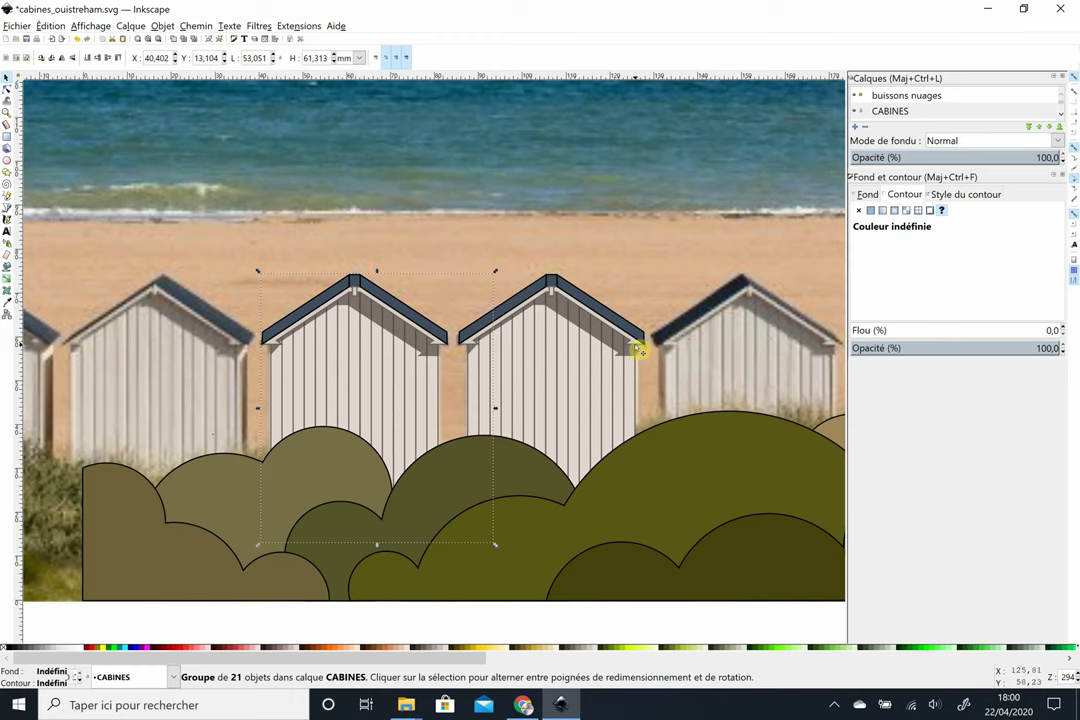
- Duplicate the hut group twice onto the faded hut positions and nudge the first hut into line
key(ctrl+d)
mouse_move(417, 366)
mouse_down()
mouse_move(145, 328)
mouse_move(181, 340)
mouse_move(752, 308)
mouse_move(733, 280)
mouse_up()
key(ctrl+d)
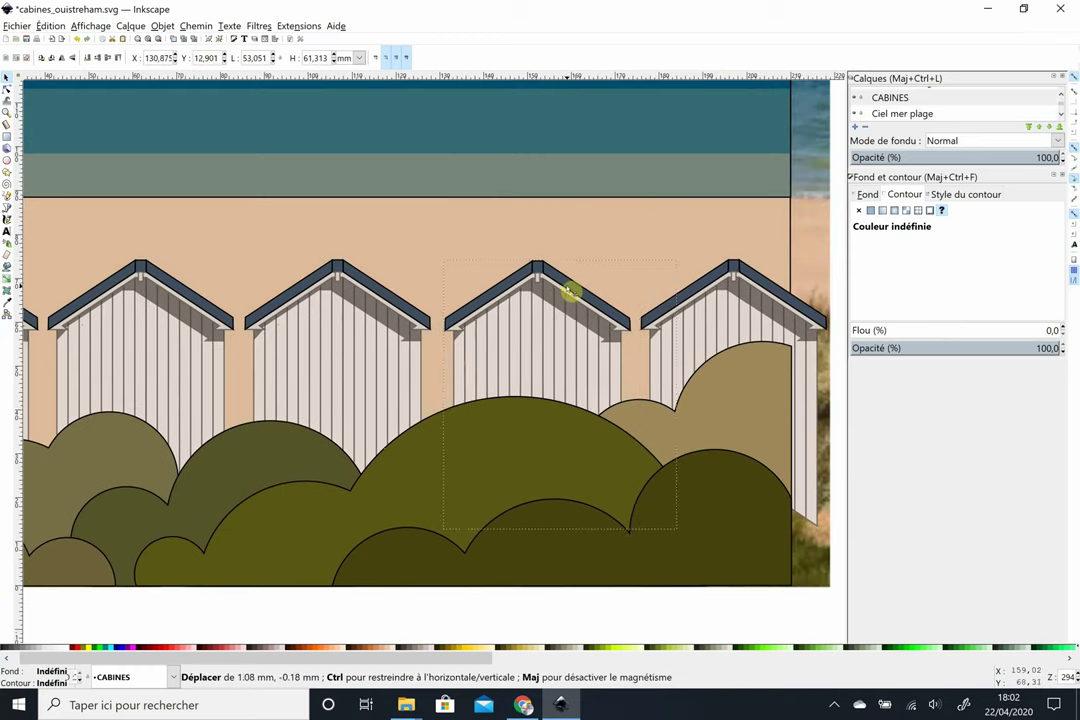
drag(733, 280, 362, 333)
click(169, 333)
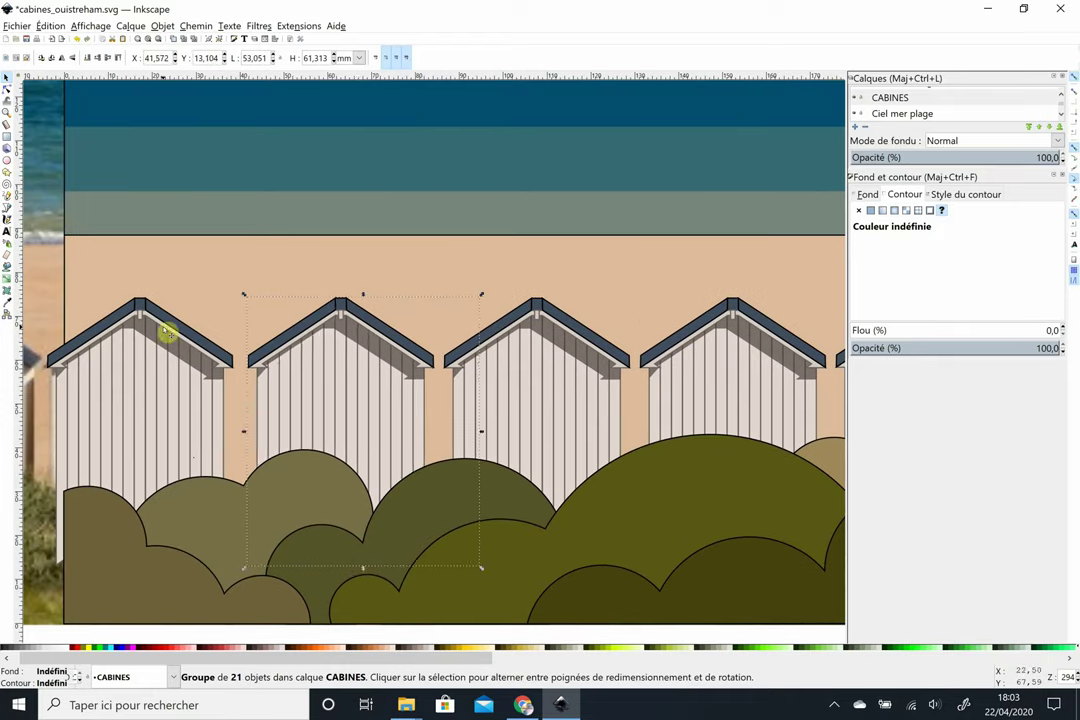
drag(202, 313, 202, 316)
scroll(677, 511, down, 2)
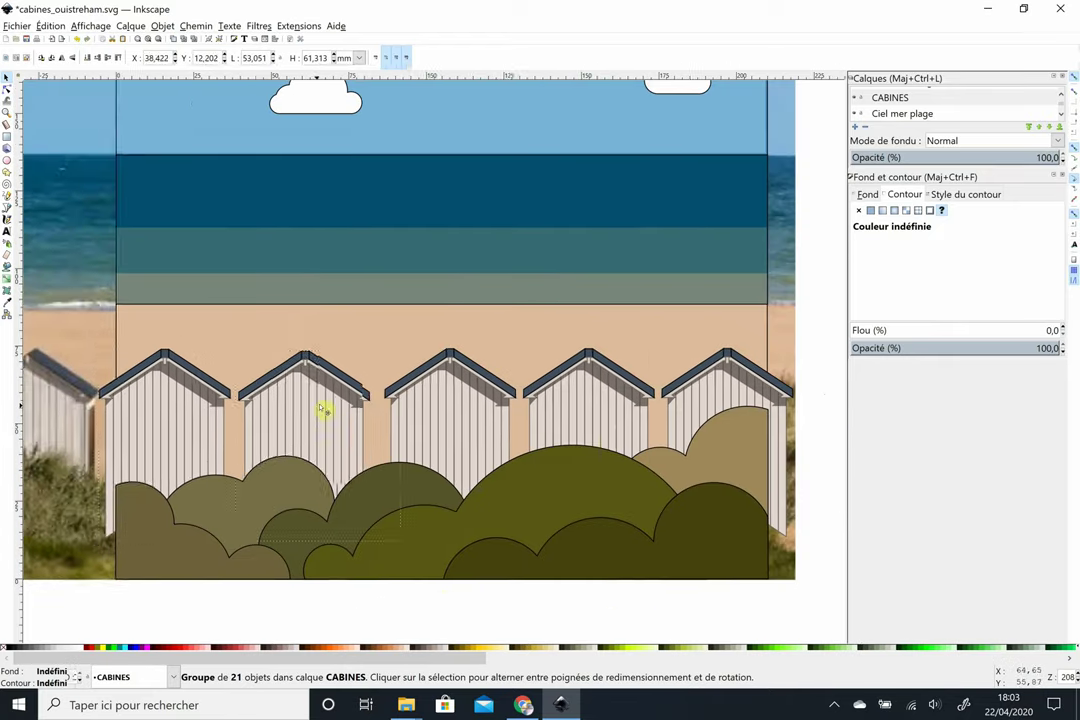
- Draw a thin rectangular rail bar spanning the whole row of huts
key(o)
click(17, 143)
drag(58, 408, 792, 411)
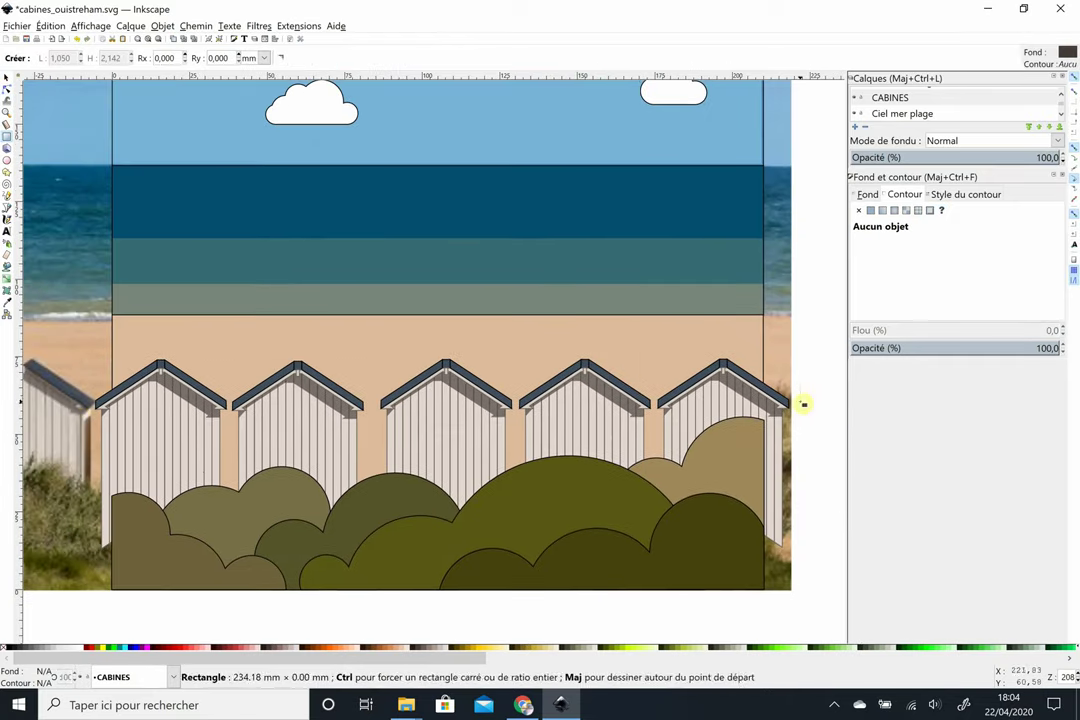
key(s)
scroll(452, 408, up, 2)
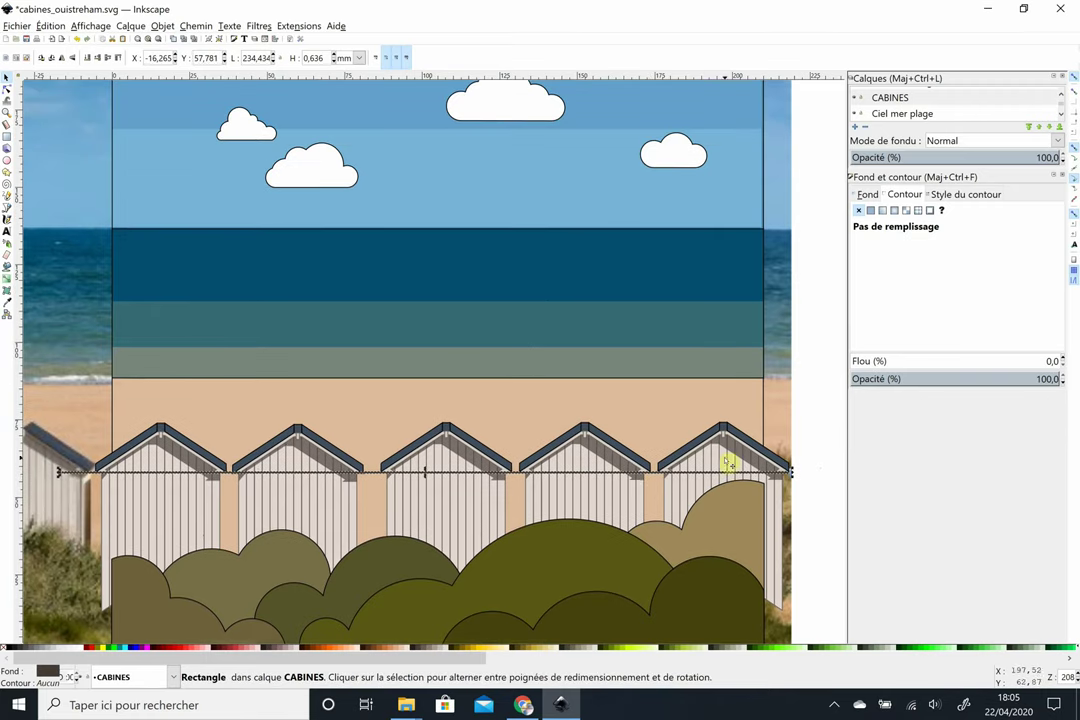
click(169, 451)
- Shift the third, fourth and fifth huts and nudge the second and third for even spacing
click(730, 458)
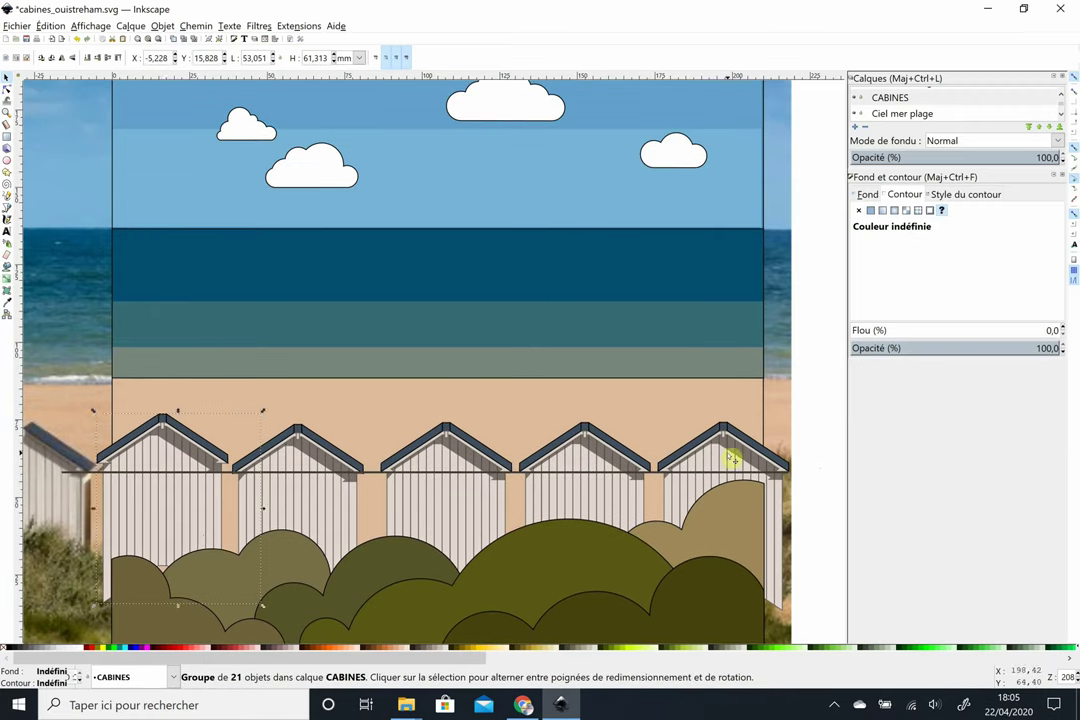
click(150, 465)
drag(441, 458, 429, 458)
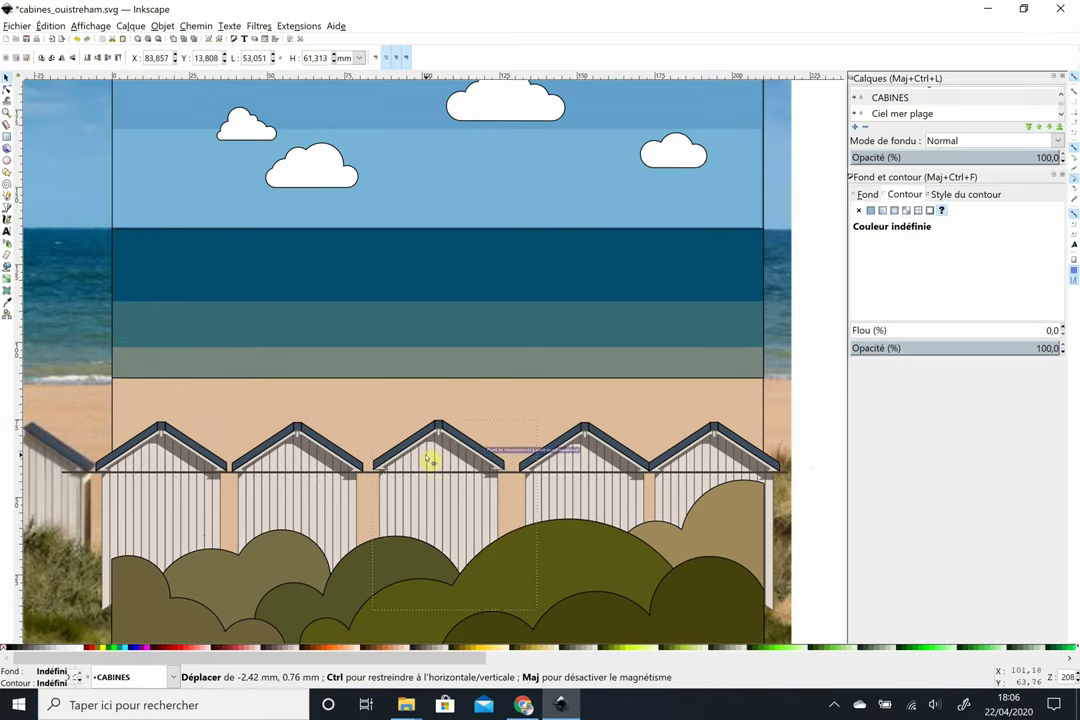
drag(583, 458, 575, 458)
drag(699, 458, 700, 458)
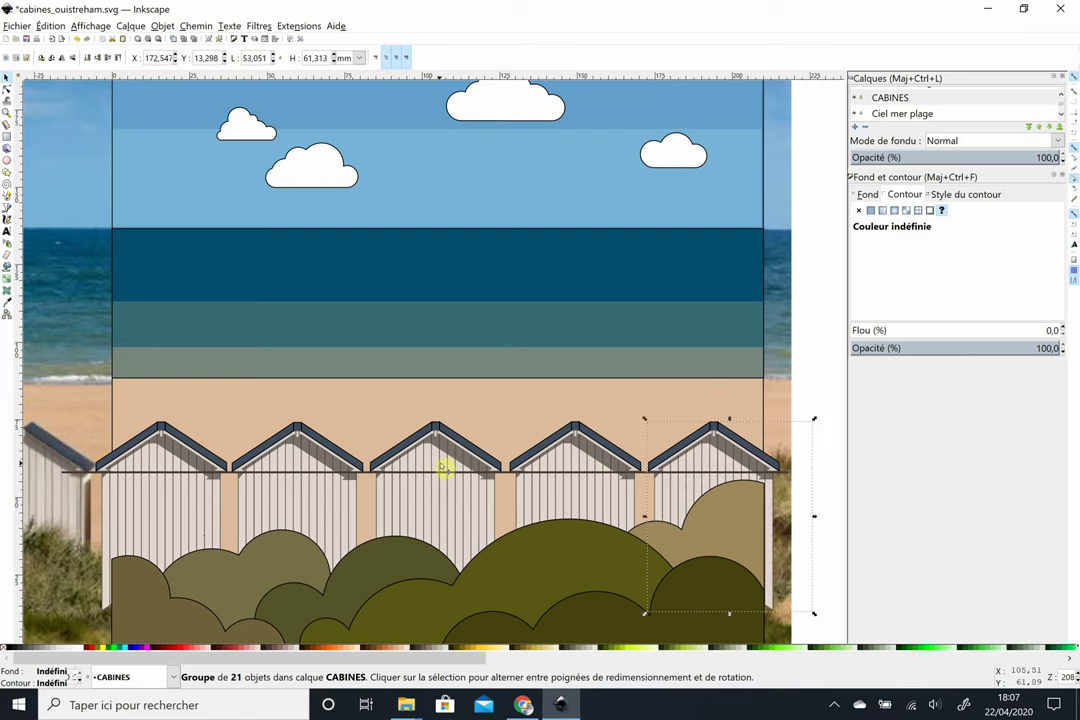
click(706, 451)
drag(446, 463, 448, 463)
drag(307, 462, 310, 462)
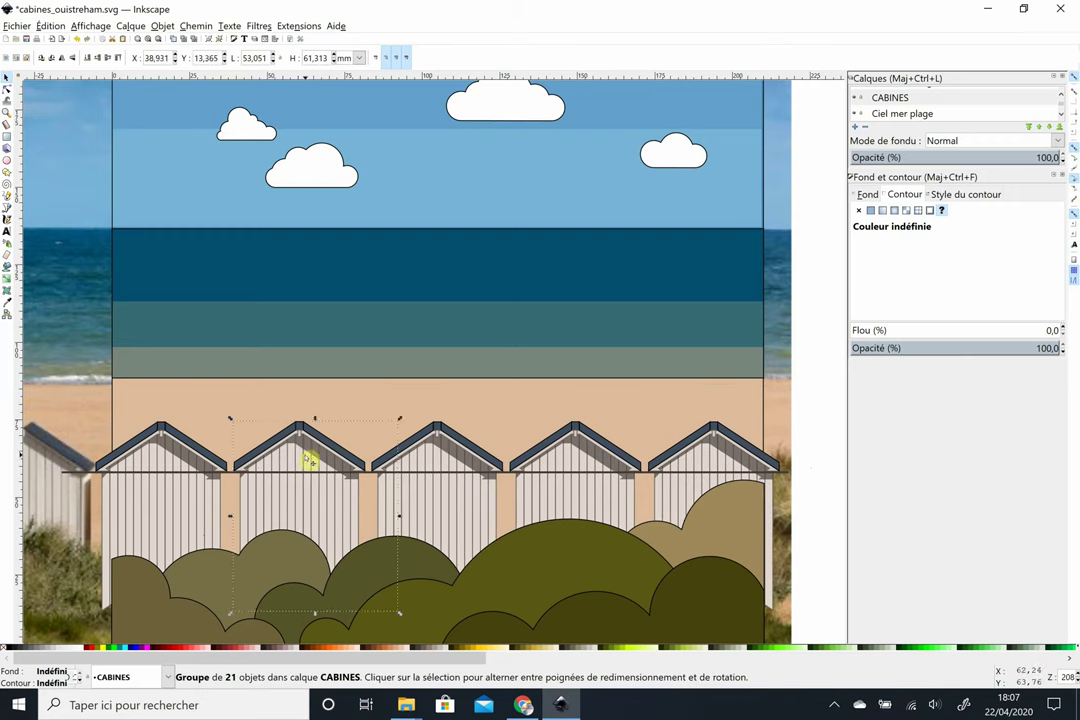
drag(425, 458, 425, 457)
drag(316, 455, 313, 455)
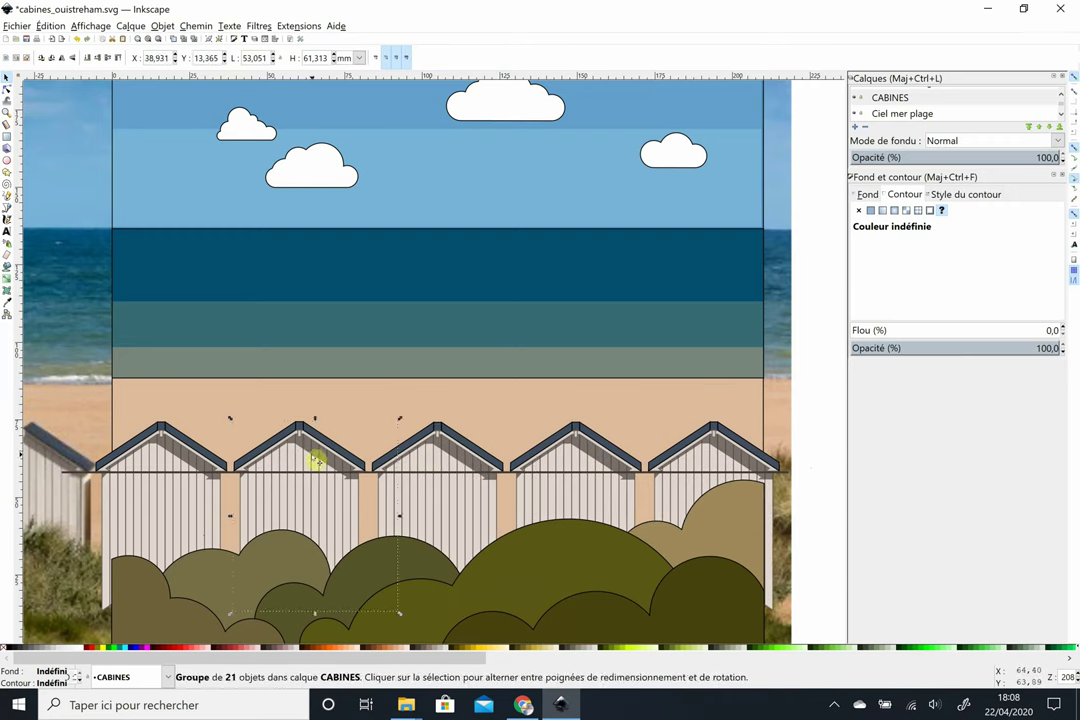
- Zoom in and fine-tune one hut's position against the rail
key(Escape)
scroll(193, 482, up, 1)
scroll(178, 470, up, 2)
click(451, 453)
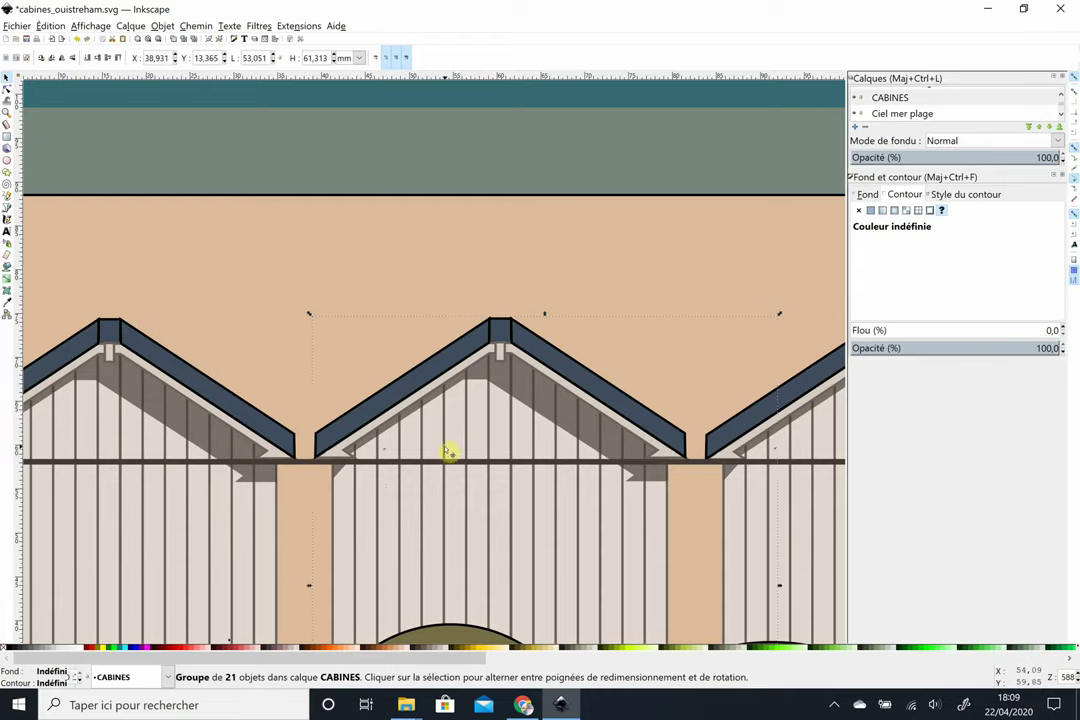
drag(451, 453, 451, 453)
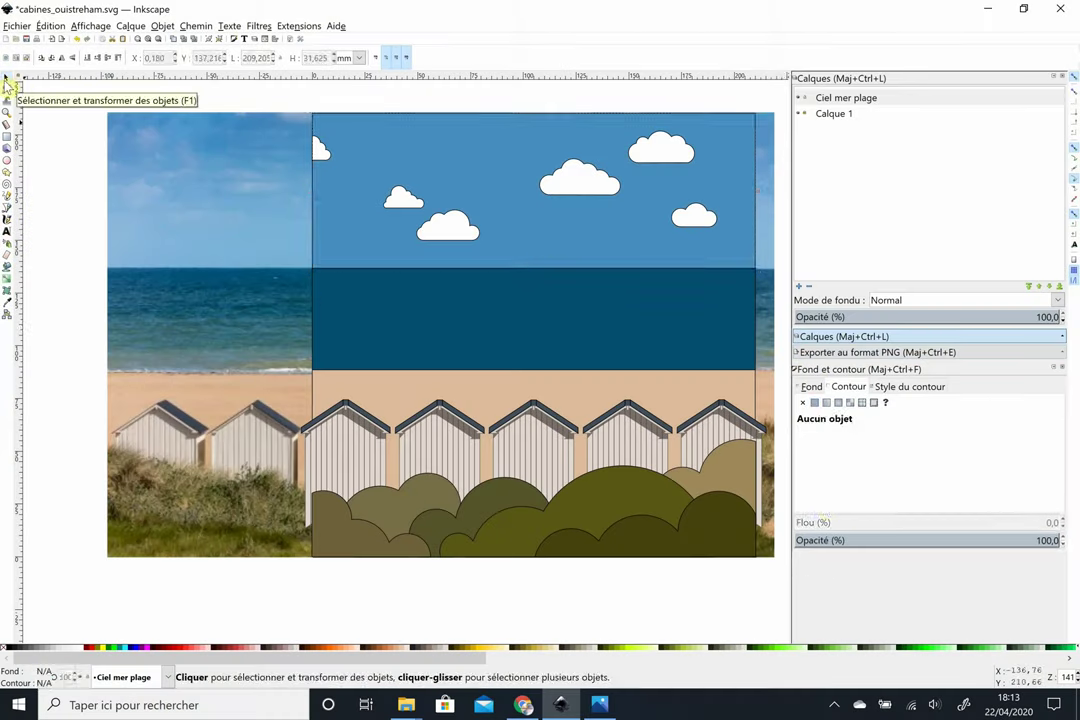
- Select the sky and sea bands, make 'Ciel mer plage' current and move a selection to another layer
click(328, 234)
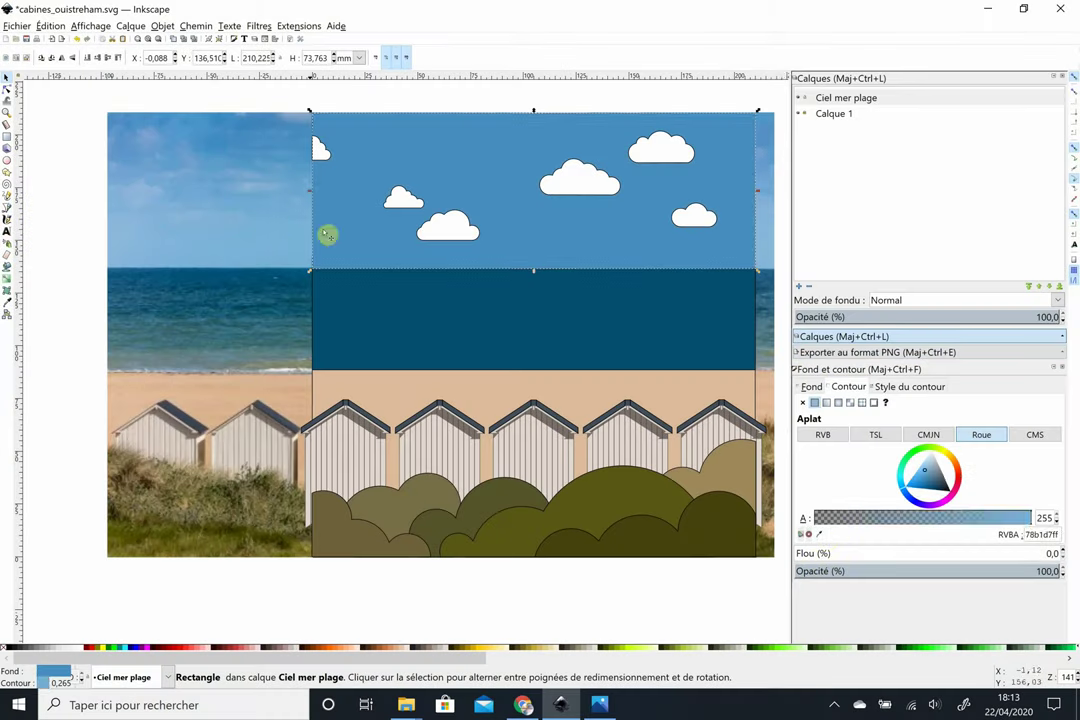
key(Escape)
click(533, 320)
key(Escape)
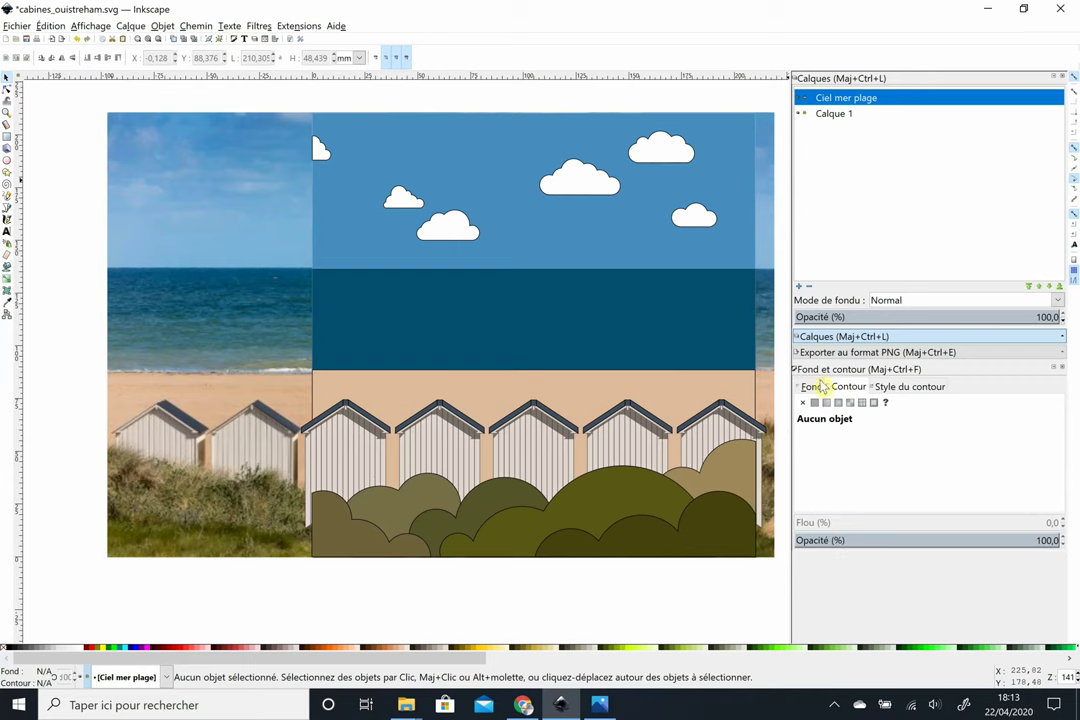
click(610, 290)
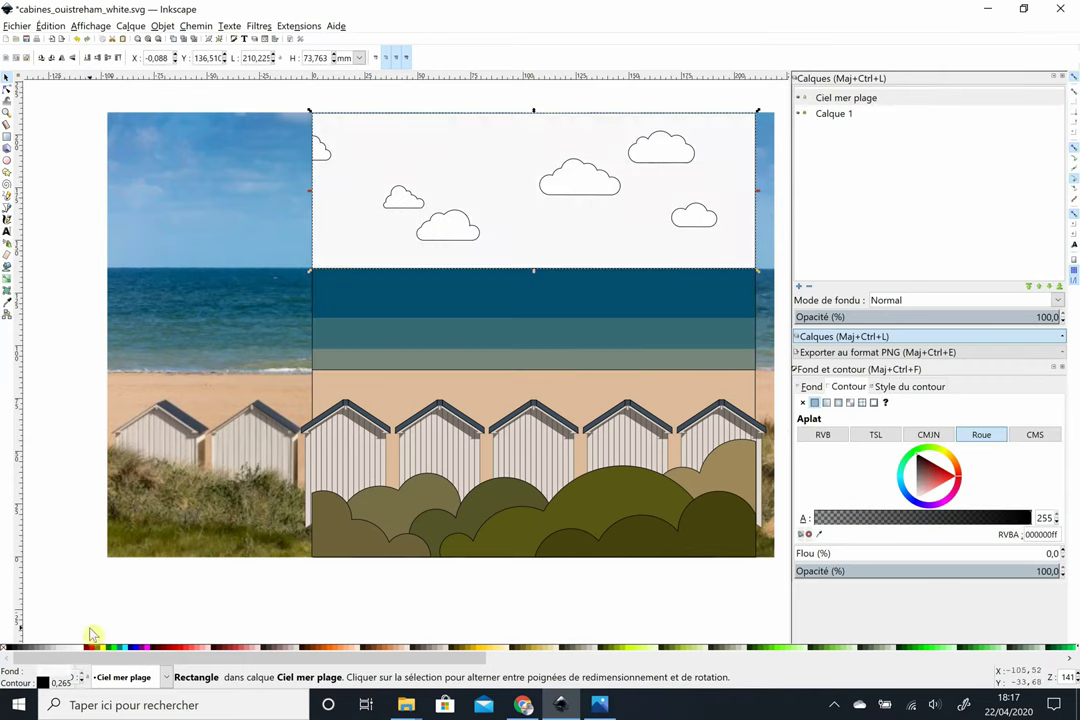
click(850, 97)
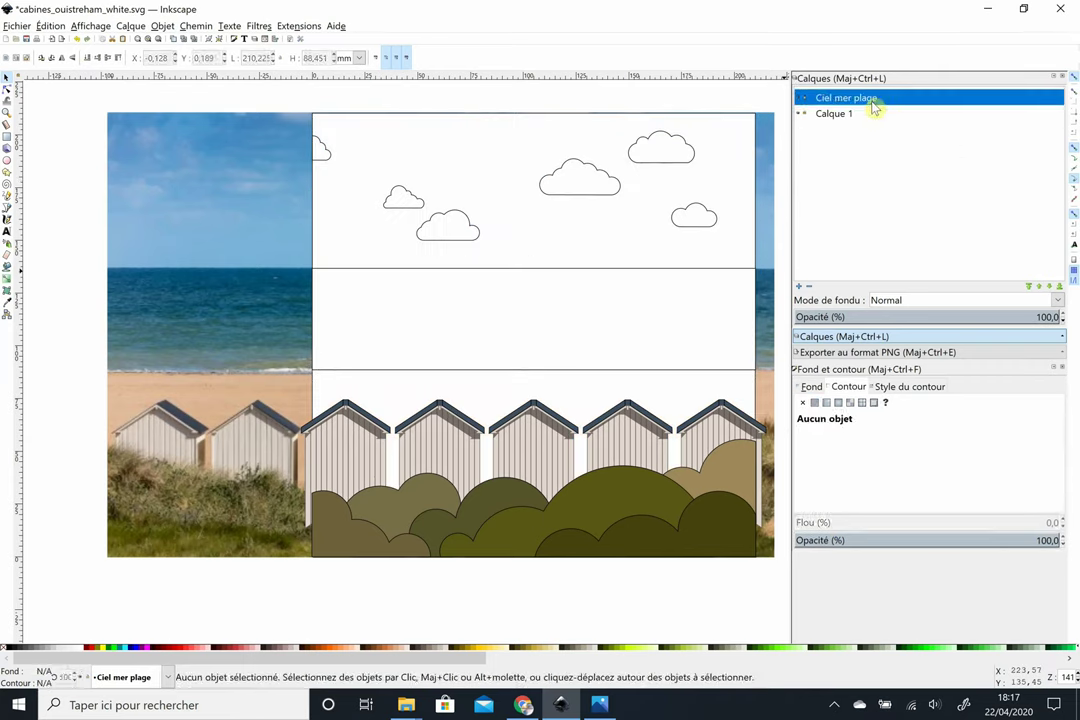
click(614, 422)
key(n)
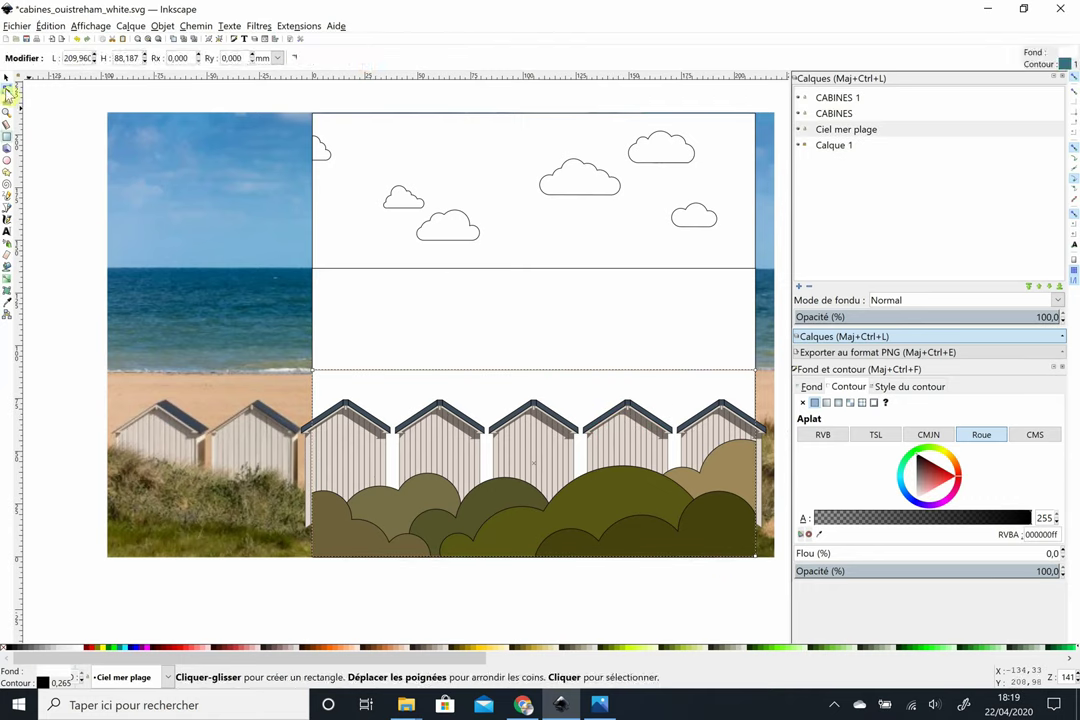
- Make CABINES 1 the current layer, then close and reopen cabines_ouistreham_white.svg from recent files
click(680, 88)
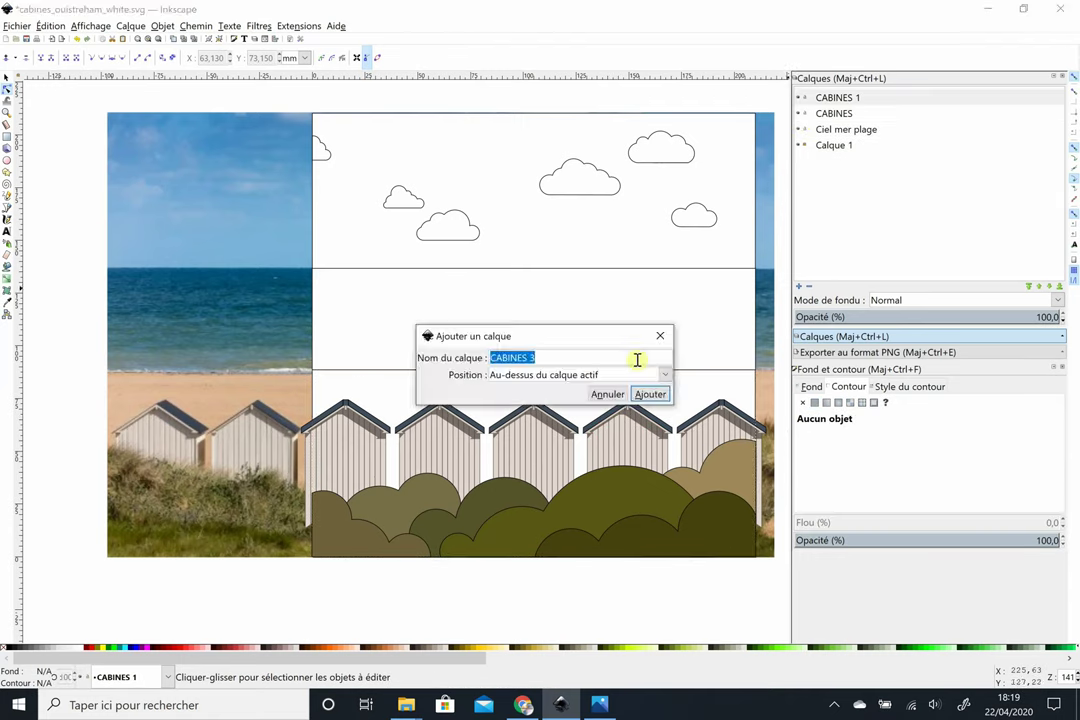
right_click(615, 137)
click(478, 228)
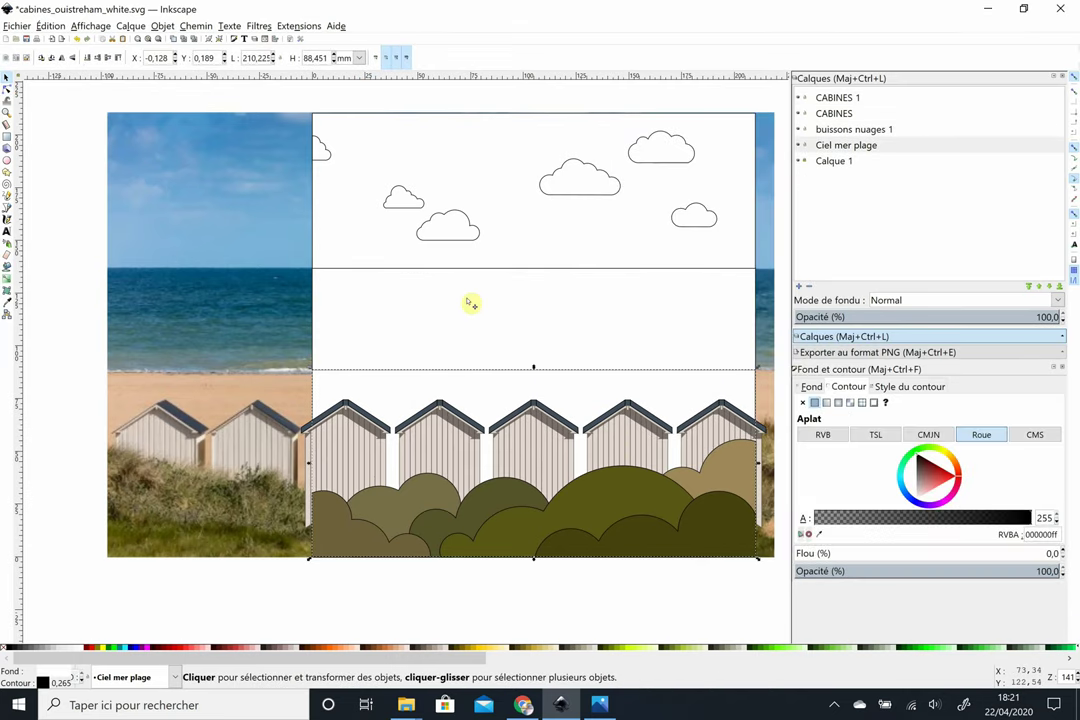
click(987, 8)
click(17, 26)
click(303, 84)
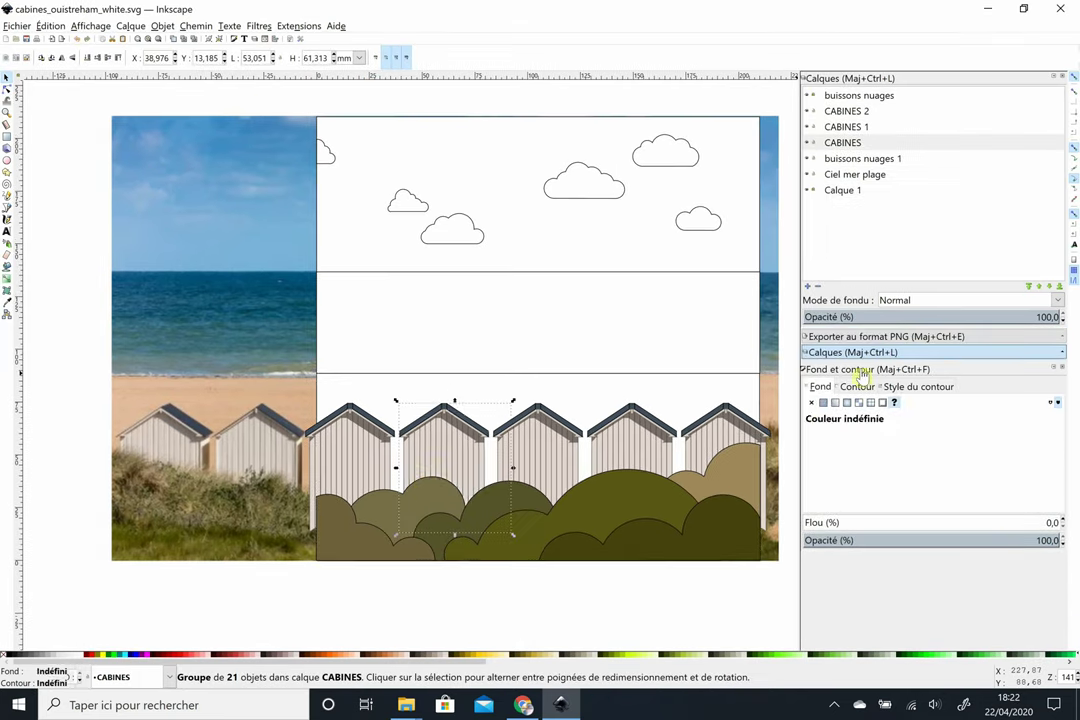
- Select several hut groups and pop the selected objects out of their group
click(680, 381)
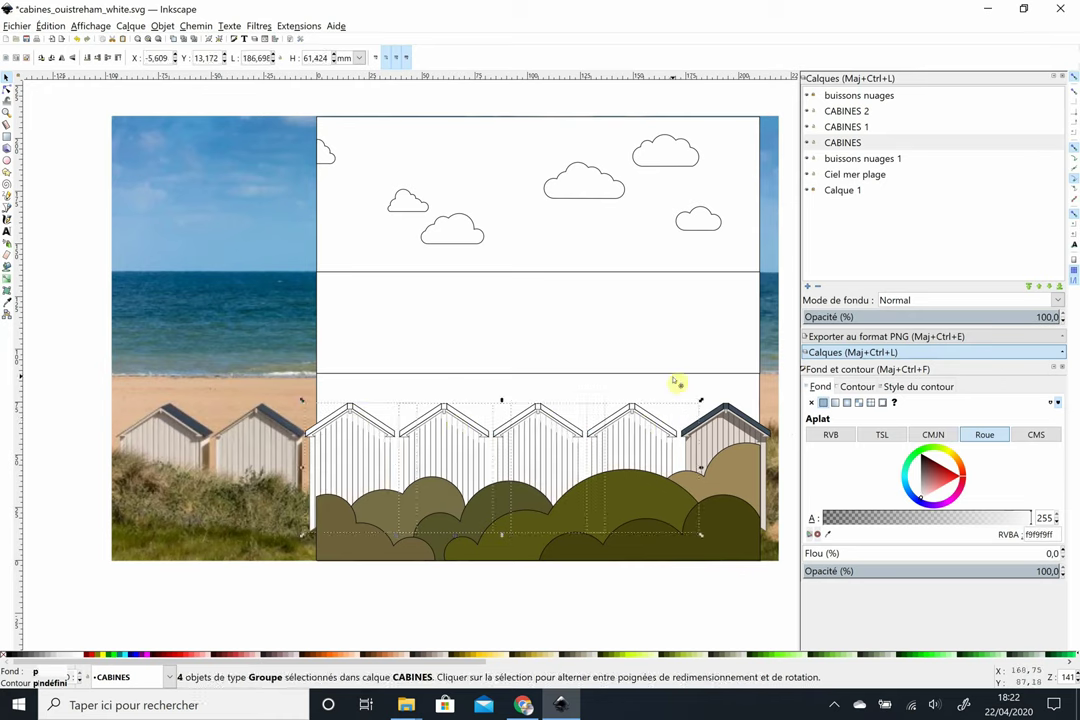
click(162, 26)
click(755, 354)
click(162, 26)
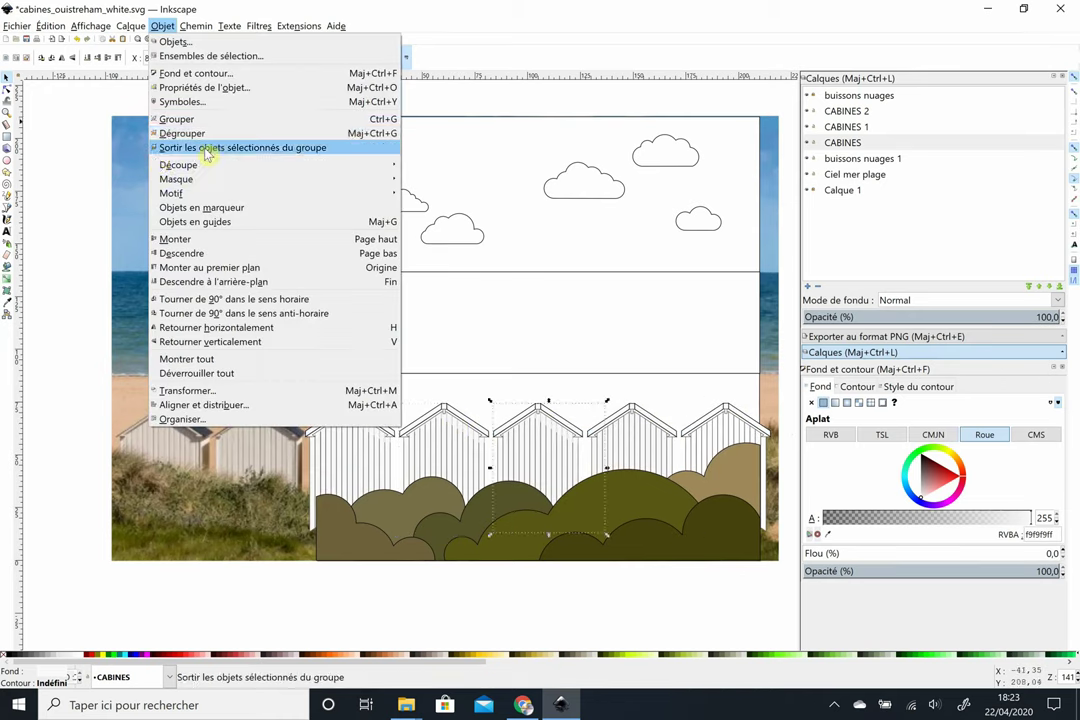
click(200, 147)
click(369, 438)
key(Escape)
- Make 'buissons nuages' the current layer and select a bush shape
click(357, 544)
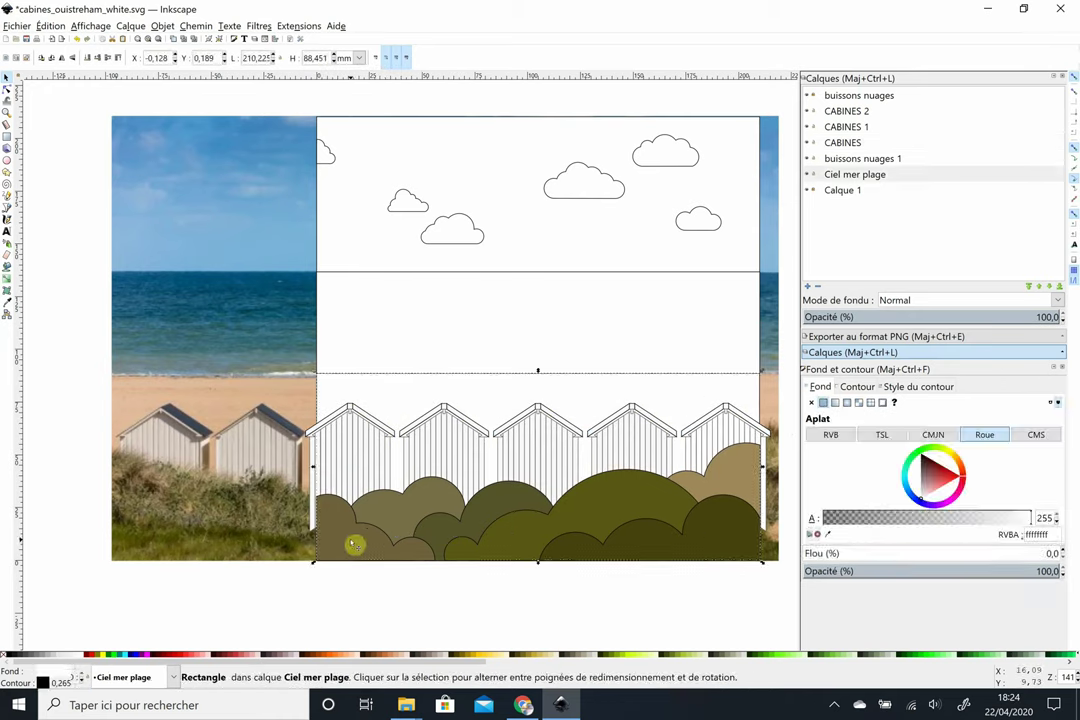
click(840, 95)
click(733, 489)
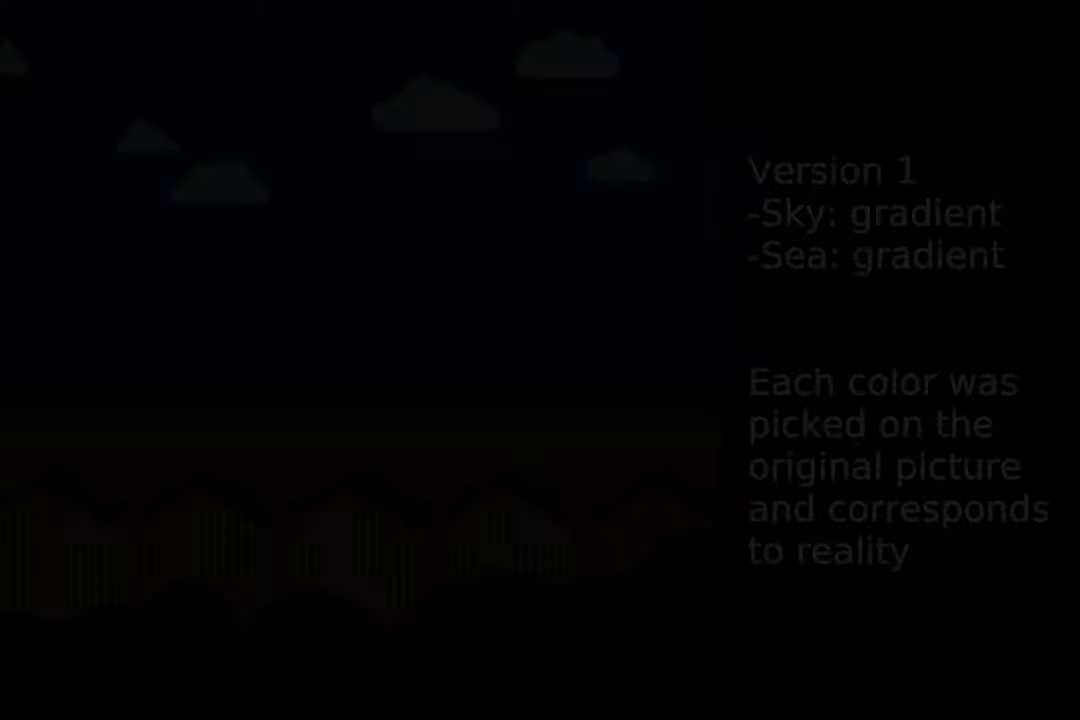